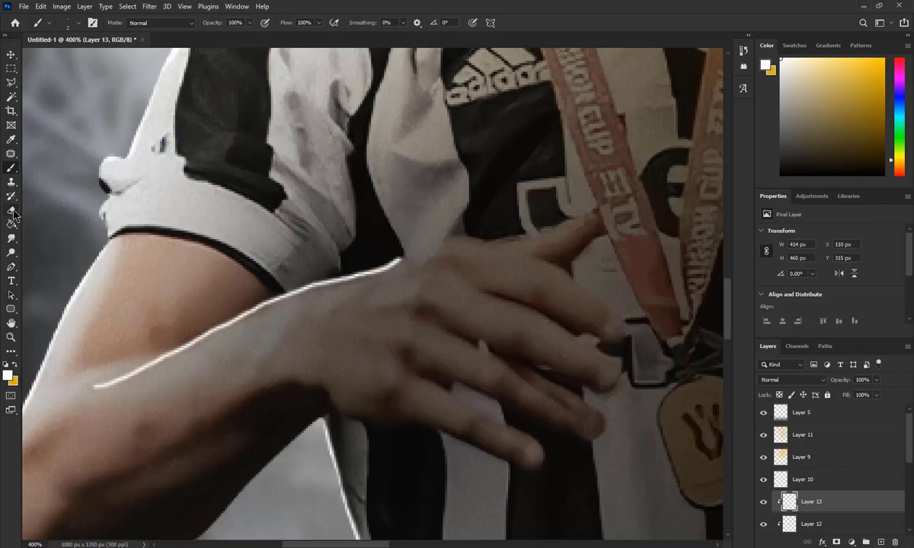
Erase the lower-left part of Layer 13's white arm stroke, leaving only a faint rim light
left_click(13, 211)
left_click_drag(97, 383, 187, 343)
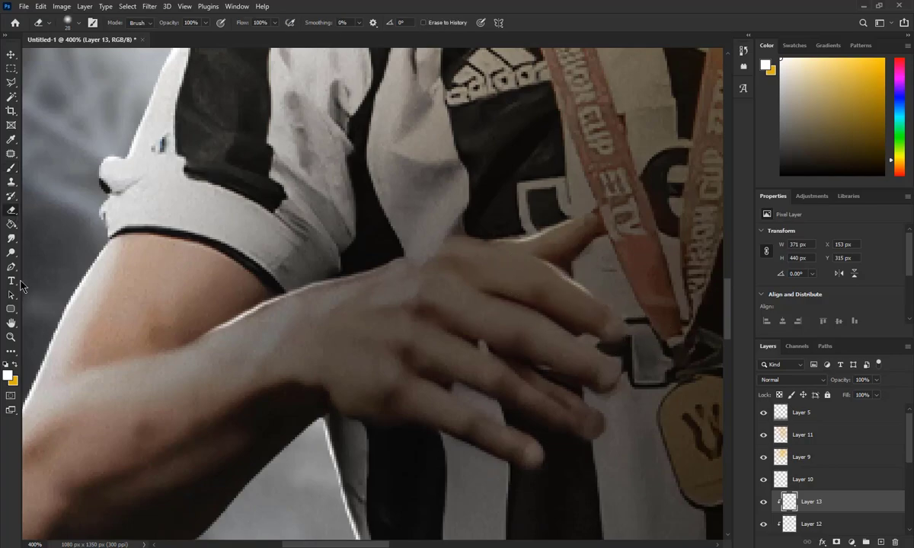
left_click_drag(304, 305, 396, 465)
key("b")
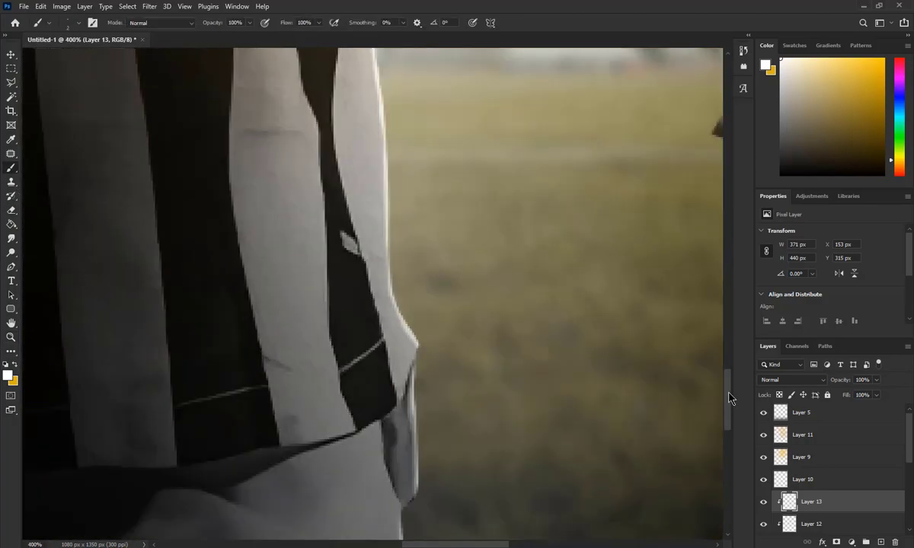
scroll(399, 352, "down", 2)
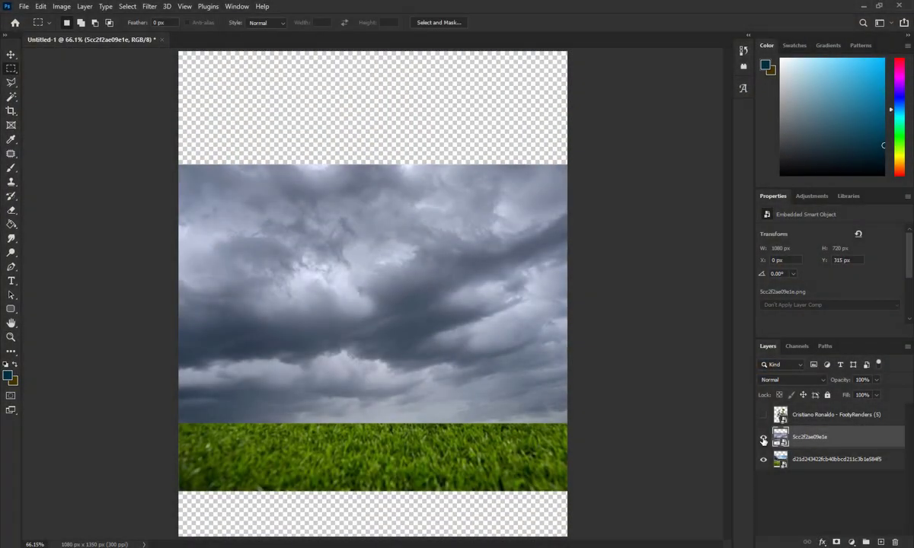
Hide the sky layer and Free Transform the stadium photo larger, viewed at 100%
left_click(763, 440)
left_click(823, 459)
right_click(419, 259)
left_click(546, 418)
left_click_drag(370, 277, 387, 214)
left_click_drag(610, 378, 614, 357)
key("Return")
key("m")
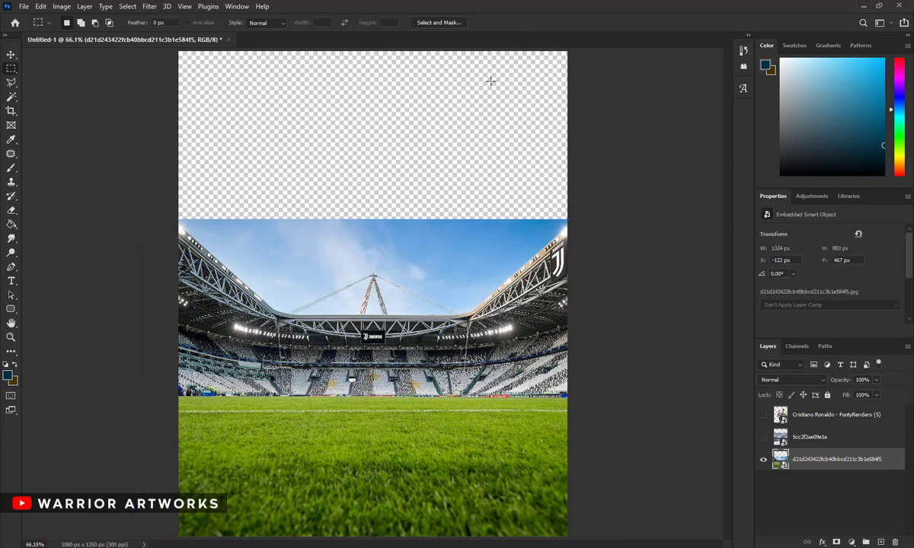
left_click(289, 22)
Trace the stadium's blue sky with the Pen tool and turn the path into a selection
left_click(15, 268)
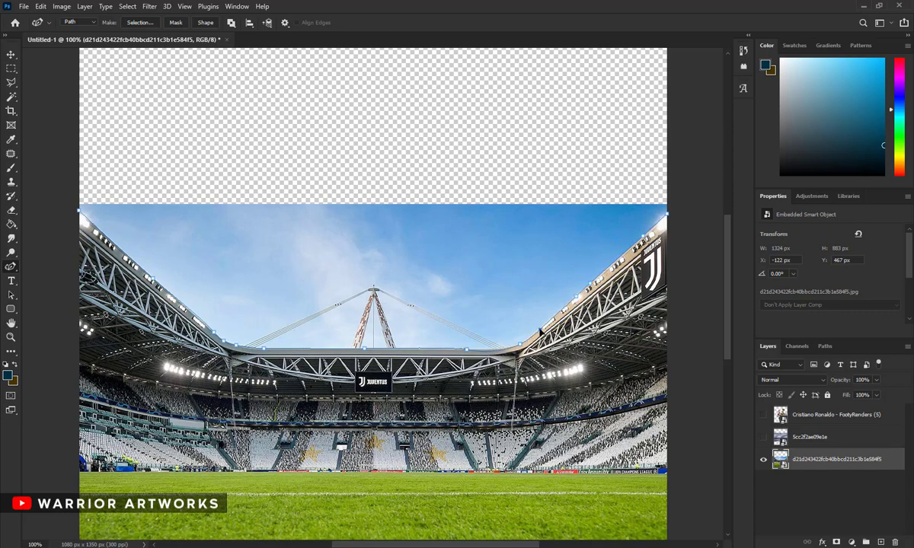
right_click(10, 267)
left_click(42, 272)
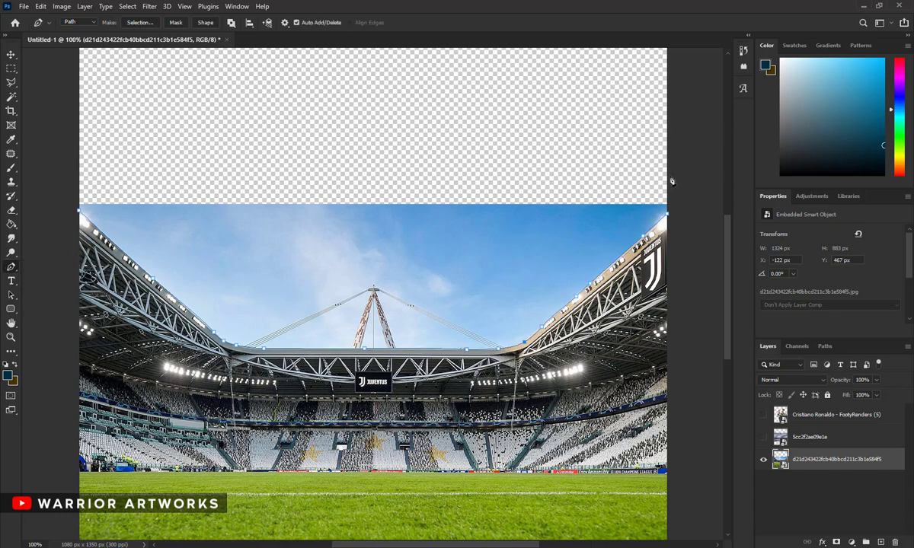
right_click(461, 247)
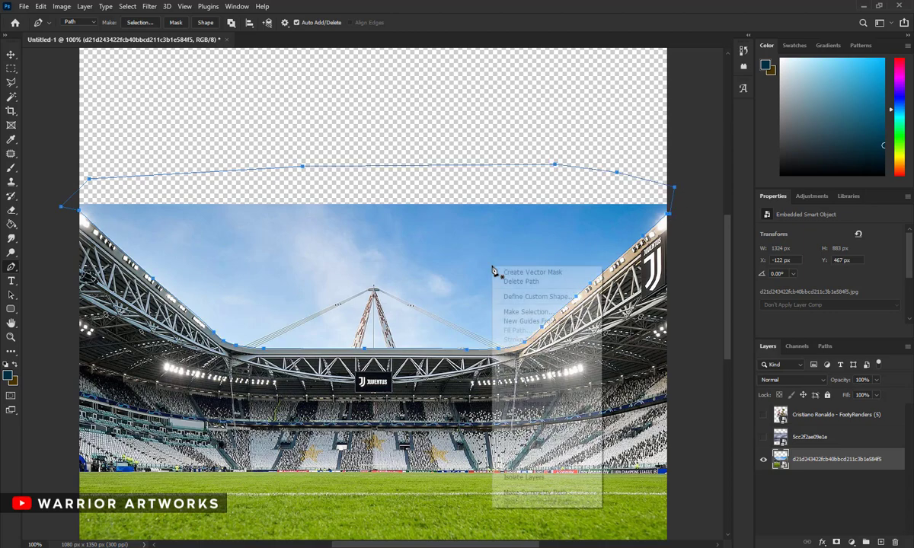
left_click(496, 268)
left_click(514, 150)
Erase the selected sky, deselect, fit the poster on screen and show the sky layer again
key("e")
left_click_drag(632, 210, 484, 335)
left_click_drag(530, 266, 649, 204)
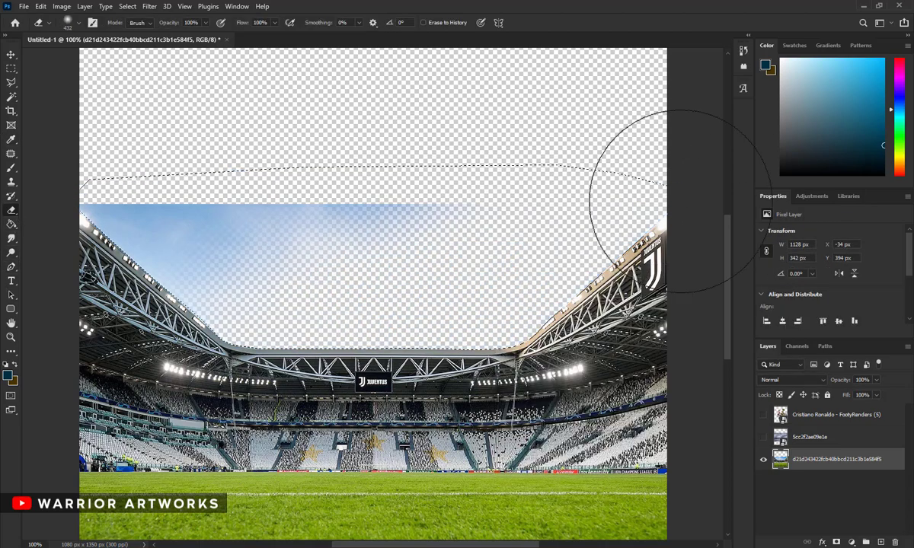
key("ctrl+d")
key("m")
left_click(326, 23)
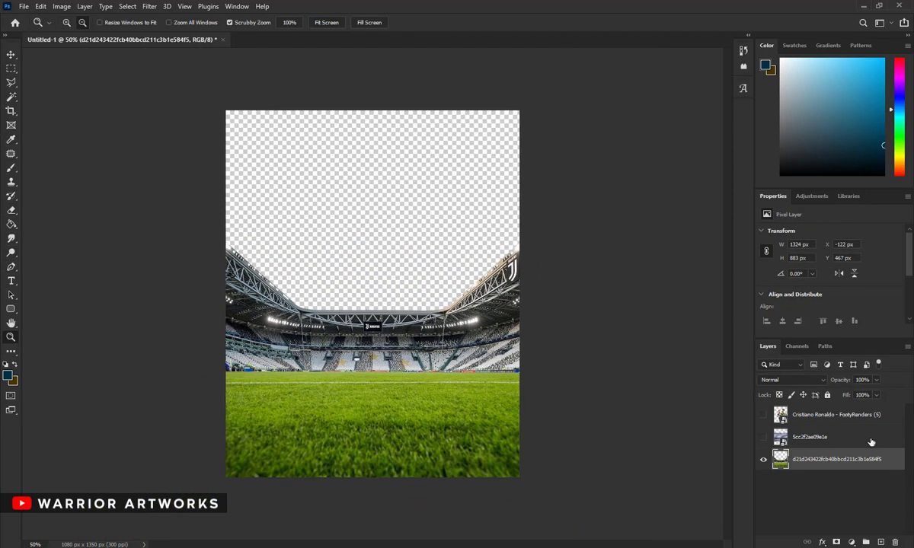
left_click(763, 436)
Move the stormy sky below the stadium and stretch it upward past the top edge
left_click_drag(814, 437, 815, 459)
key("m")
right_click(420, 266)
left_click(466, 425)
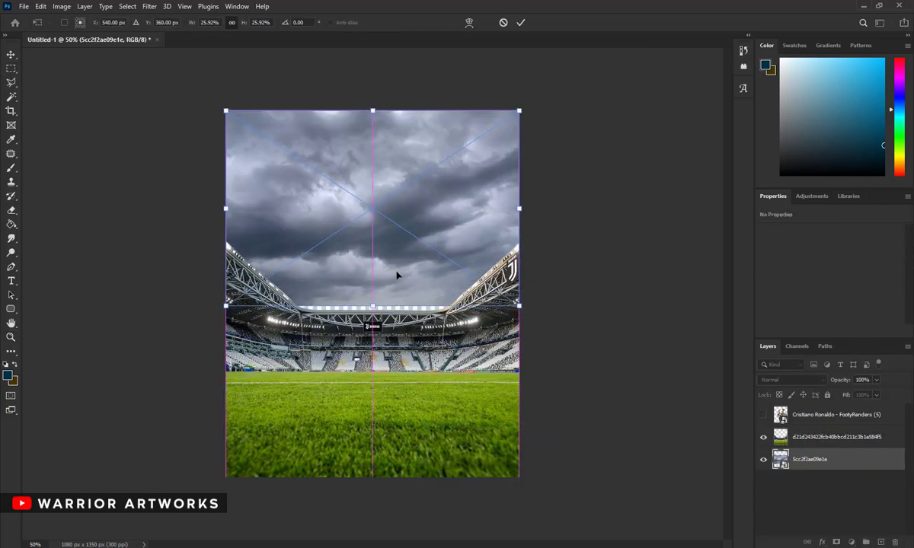
left_click_drag(372, 479, 371, 311)
left_click_drag(372, 111, 375, 68)
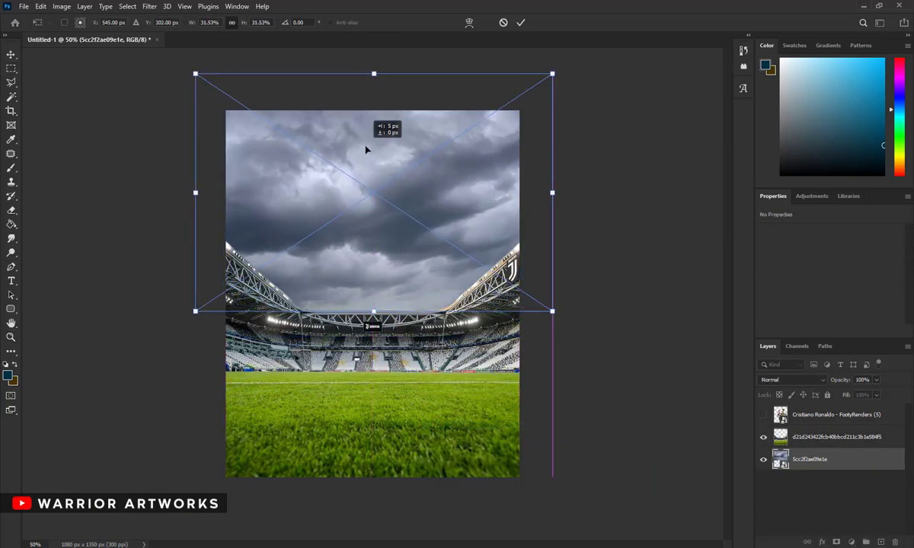
key("Return")
Add a Vibrance adjustment at -47 and a Black & White adjustment at reduced opacity
left_click(837, 437)
left_click(850, 542)
left_click(857, 423)
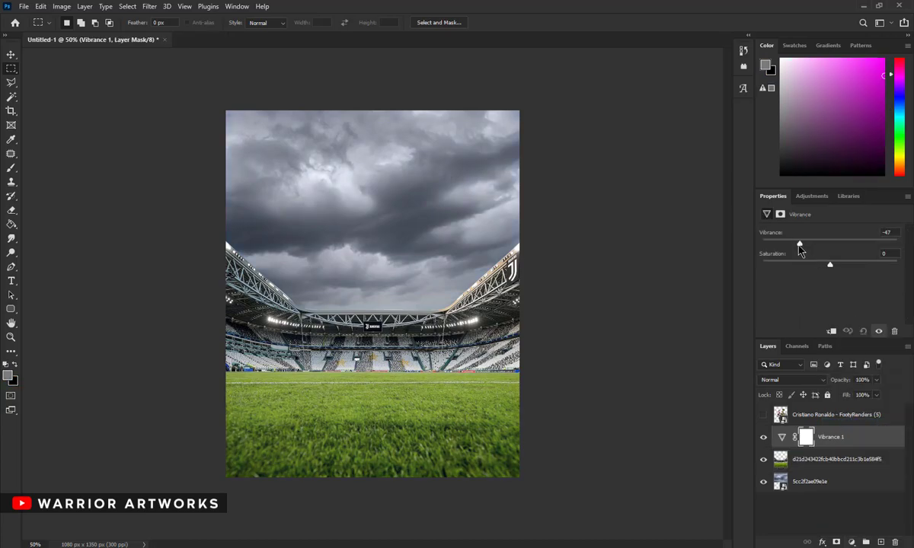
left_click(850, 542)
left_click(857, 452)
key("Return")
Add a Color Balance adjustment shifted toward cyan, placed above Black & White 1
left_click(834, 482)
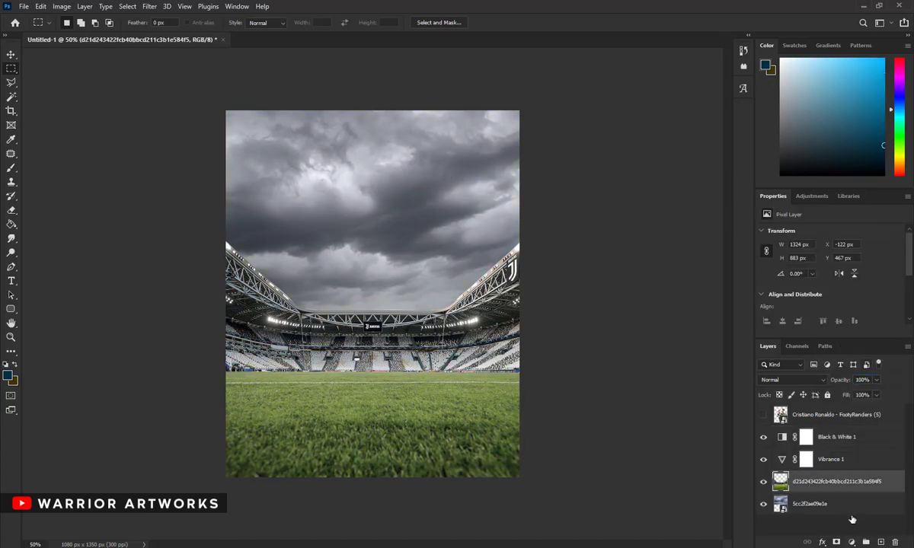
left_click(851, 543)
left_click(853, 447)
left_click(837, 233)
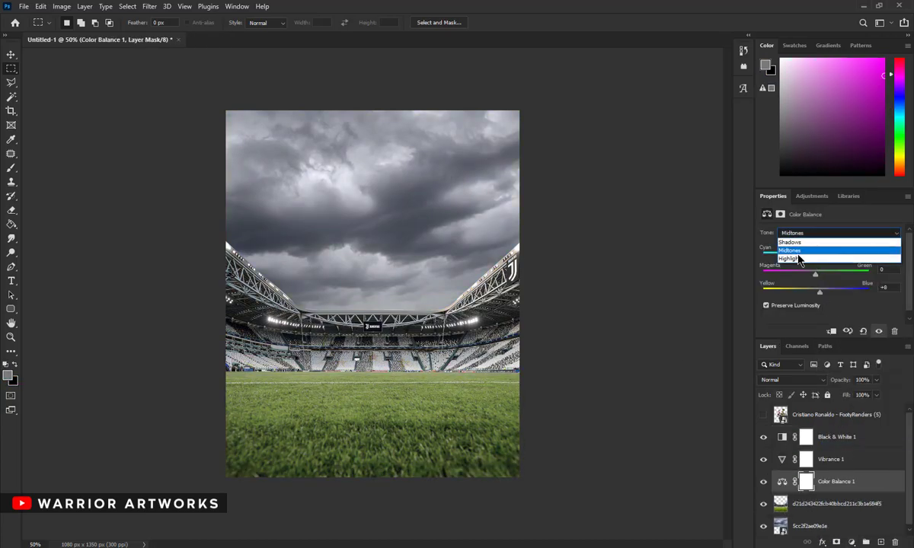
left_click(792, 259)
left_click_drag(818, 293, 815, 296)
left_click_drag(830, 482, 830, 426)
Add a Curves adjustment bent to increase contrast
left_click(851, 542)
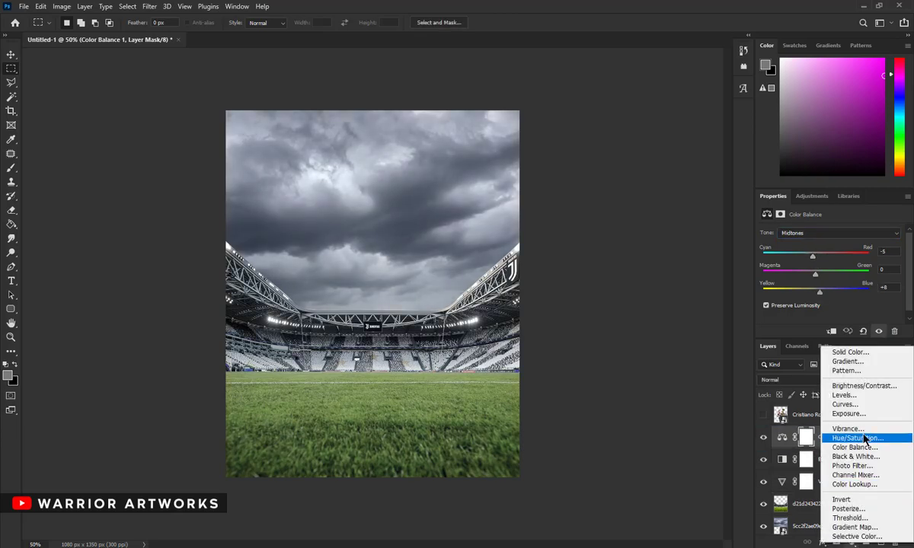
left_click(857, 402)
left_click(822, 285)
mouse_move(840, 271)
left_mouse_down()
mouse_move(840, 261)
mouse_move(815, 286)
left_mouse_up()
Add a Kodak 5218 Kodak 2383 Color Lookup, then move it and Curves 1 below Black & White 1
left_click(850, 542)
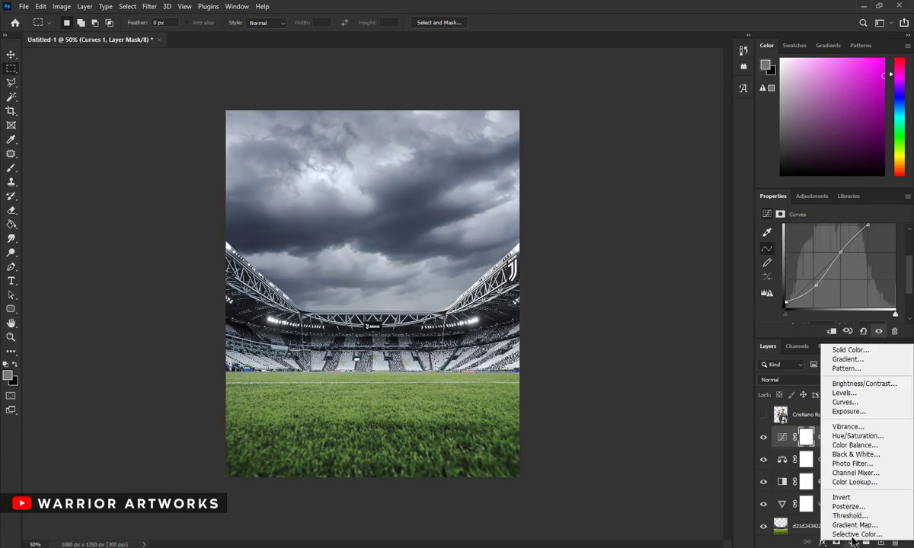
left_click(837, 471)
left_click(851, 233)
left_click(853, 446)
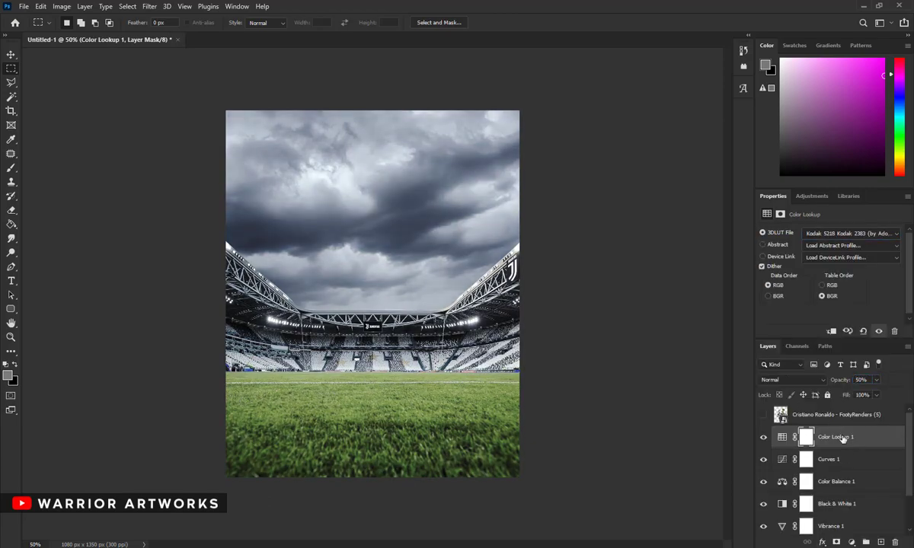
left_click_drag(835, 436, 835, 512)
left_click_drag(833, 438, 834, 492)
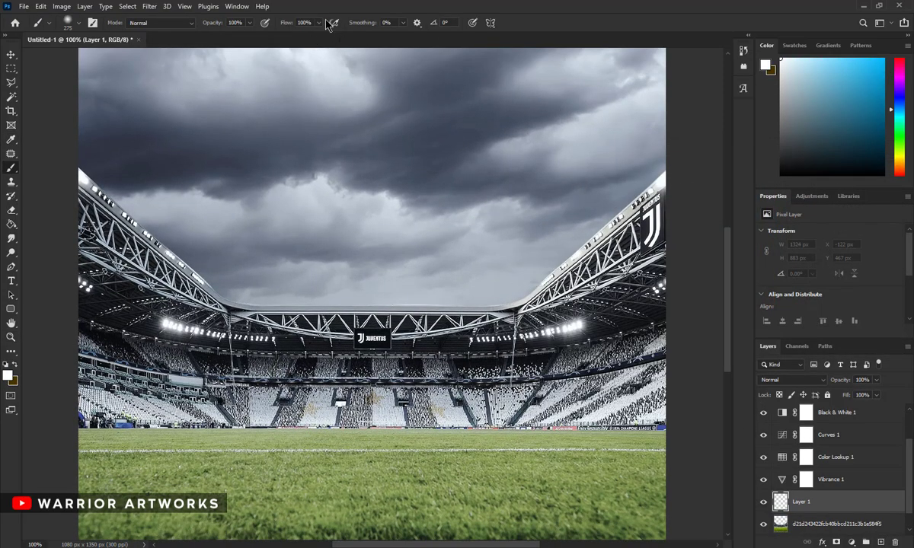
Softly lighten the clouds with white brush strokes at 10% flow
left_click_drag(326, 21, 263, 38)
left_click_drag(117, 168, 522, 270)
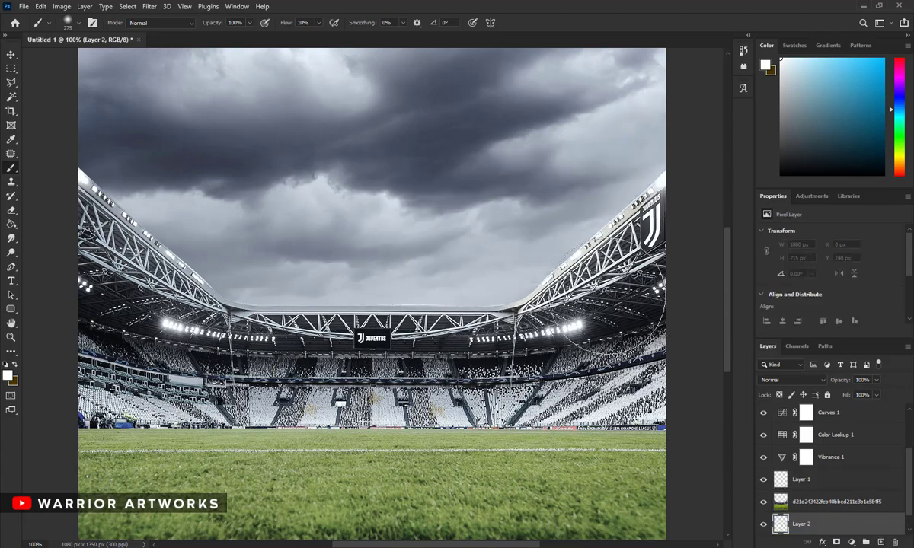
left_click_drag(534, 225, 514, 134)
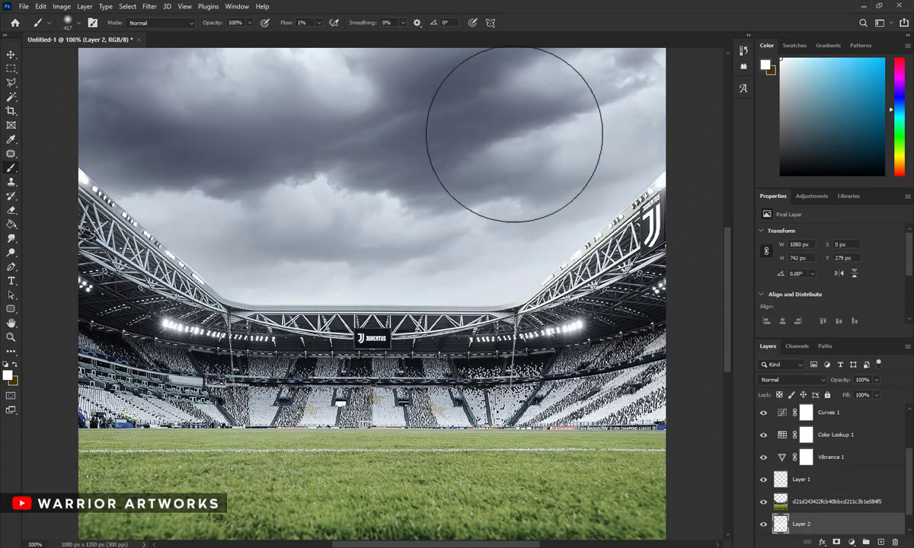
On a new layer, paint white haze above the roof with 94 px and 354 px brushes, then zoom out
key("ctrl+shift+alt+n")
right_click(542, 323)
key("Return")
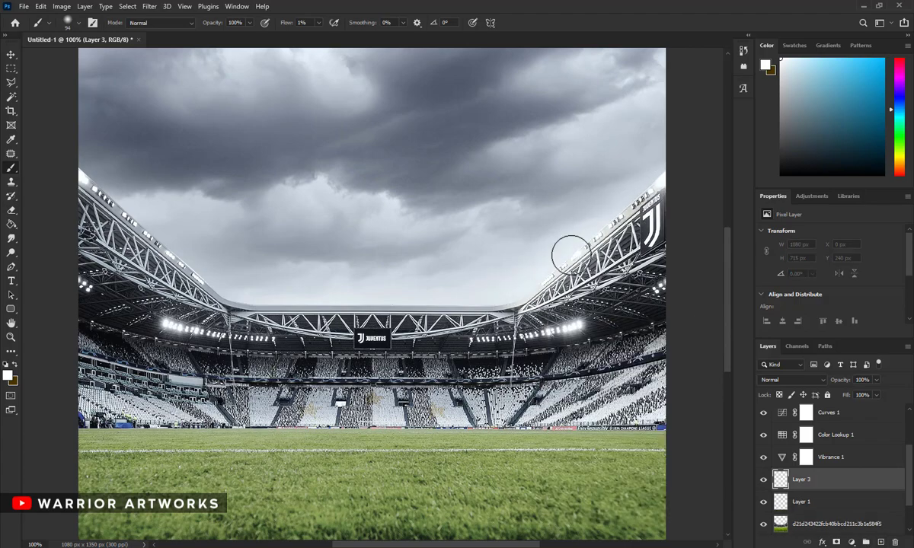
left_click_drag(526, 305, 109, 180)
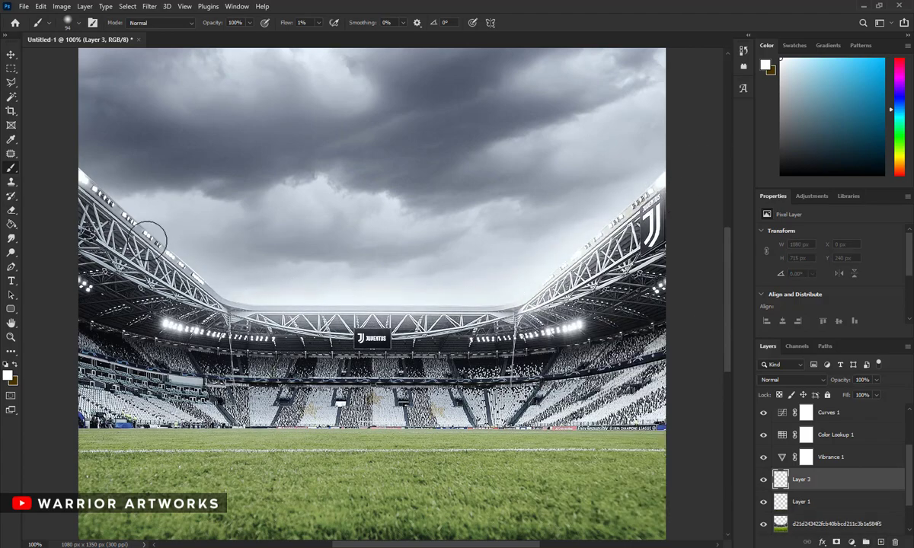
right_click(483, 305)
key("Return")
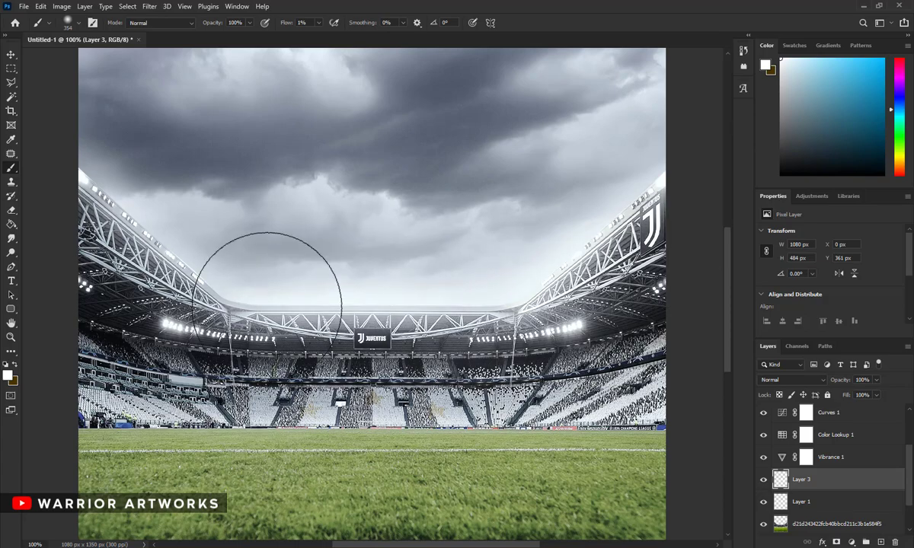
mouse_move(105, 128)
left_mouse_down()
mouse_move(363, 326)
mouse_move(562, 330)
left_mouse_up()
key("z")
key("ctrl+minus")
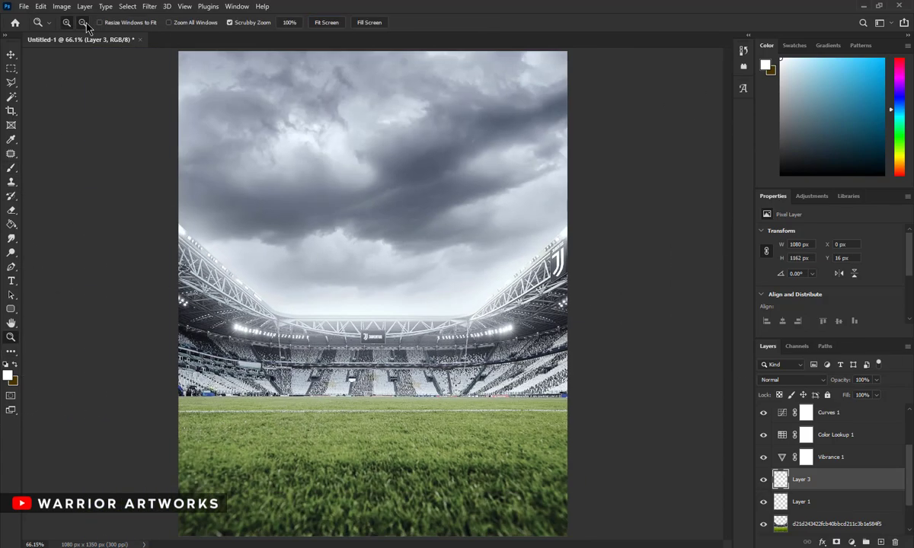
key("ctrl+minus")
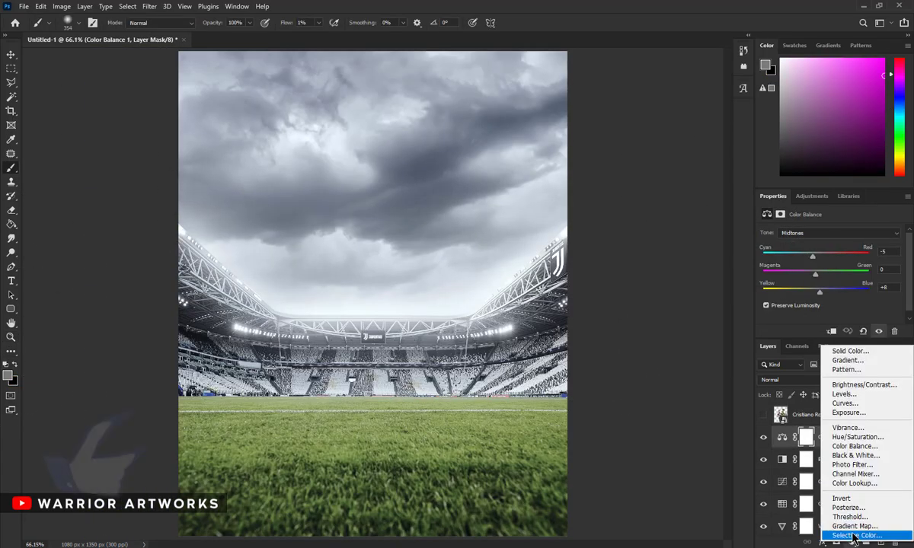
Set Selective Color Greens to Cyan -100, Magenta +100, Black +100, and switch to a 47 px brush
left_click(809, 271)
left_click_drag(829, 266, 896, 266)
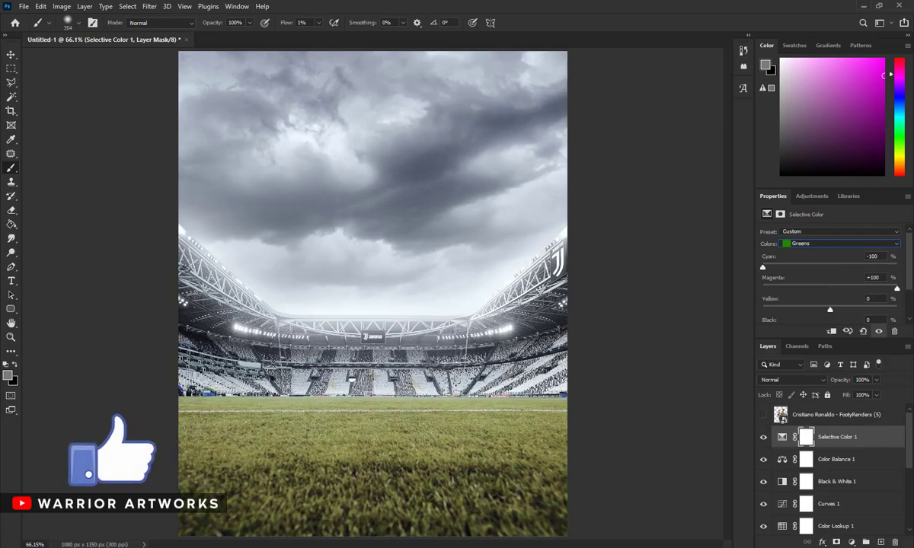
scroll(837, 289, "down", 1)
left_click_drag(829, 304, 896, 305)
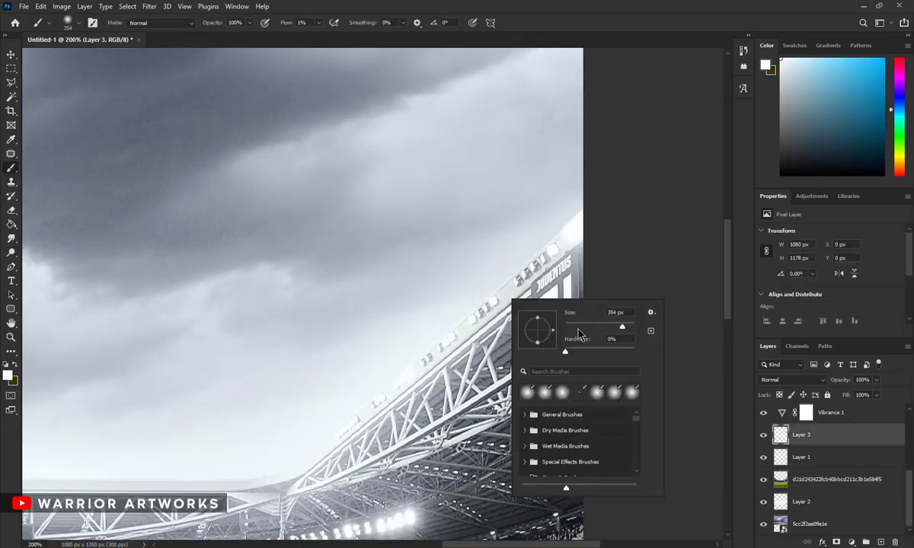
left_click(578, 328)
key("Return")
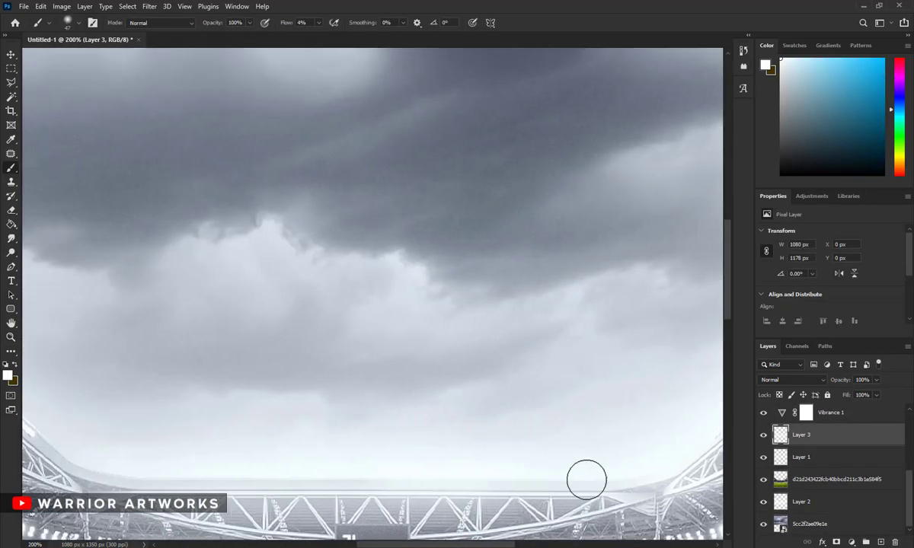
scroll(241, 480, "left", 5)
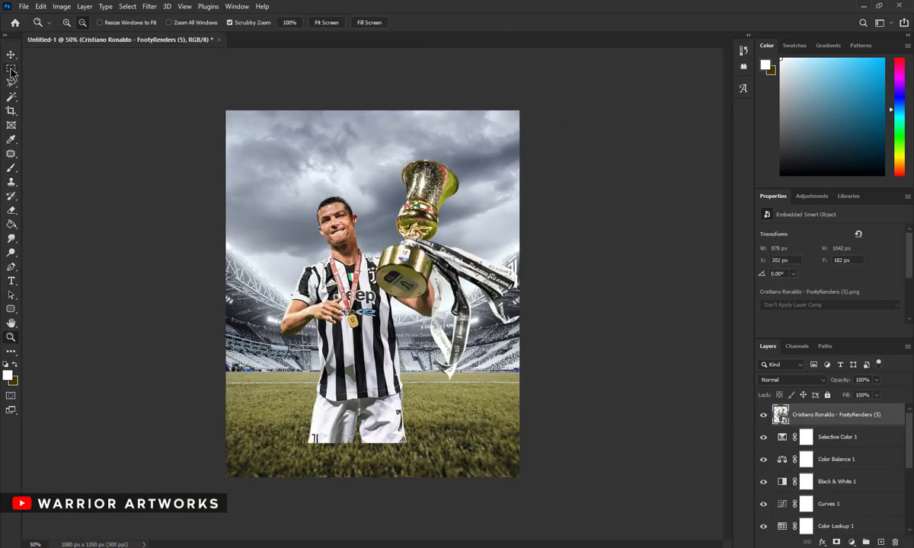
Free Transform the player cutout to a new position on the poster
key("ctrl+t")
left_click_drag(370, 233, 469, 226)
key("Return")
key("m")
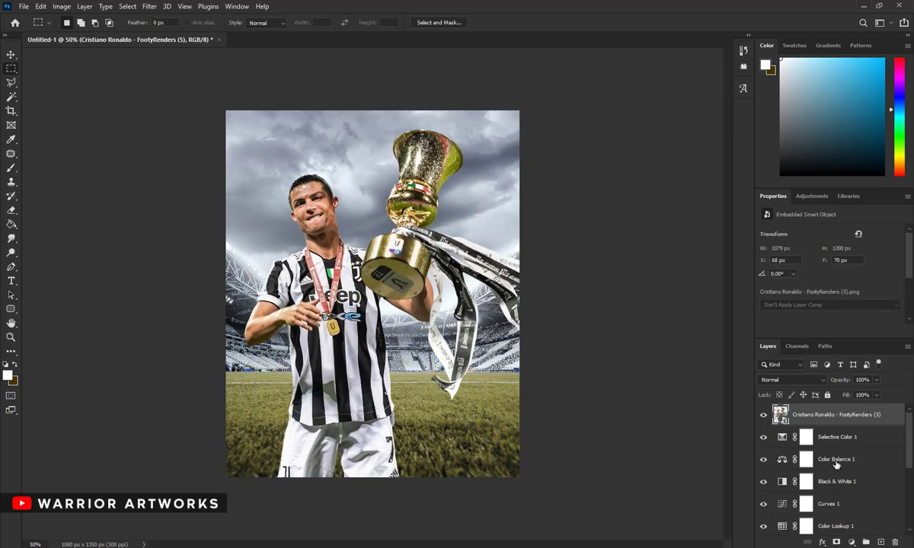
Reset colours to black and white and darken the sky around the player's head with a 1000 px brush
left_click(8, 375)
key("Return")
right_click(403, 291)
key("b")
right_click(411, 262)
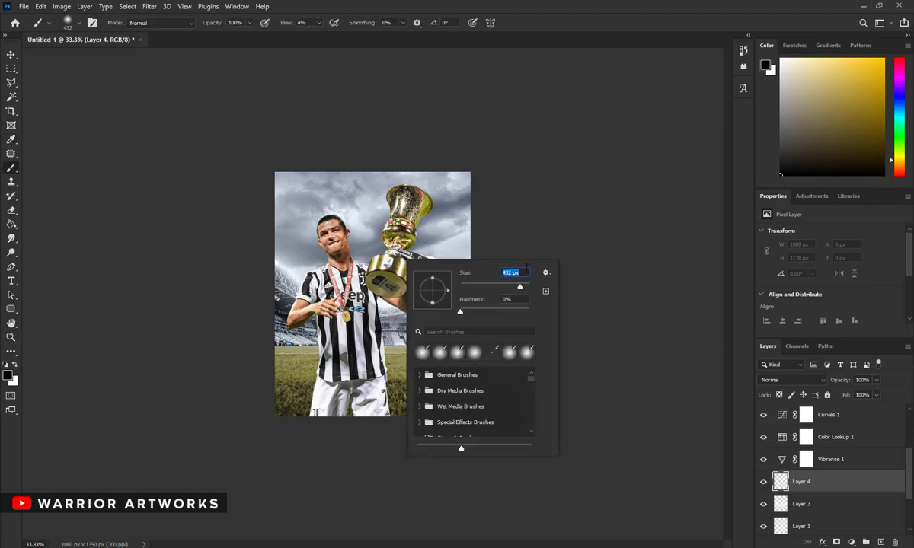
type("1000")
key("Return")
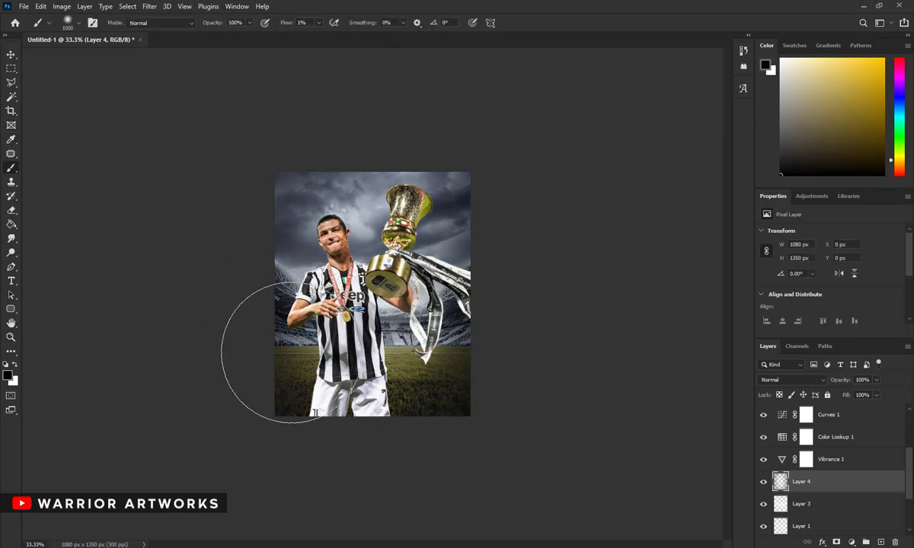
left_click_drag(275, 346, 303, 229)
Zoom in and set Layer 4's opacity to 50%
key("z")
key("ctrl+plus")
key("ctrl+plus")
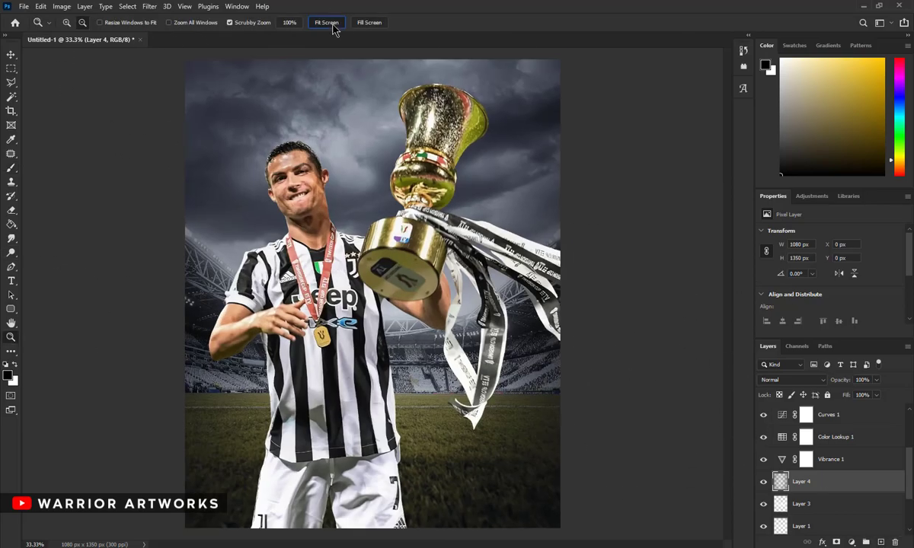
key("5")
key("Return")
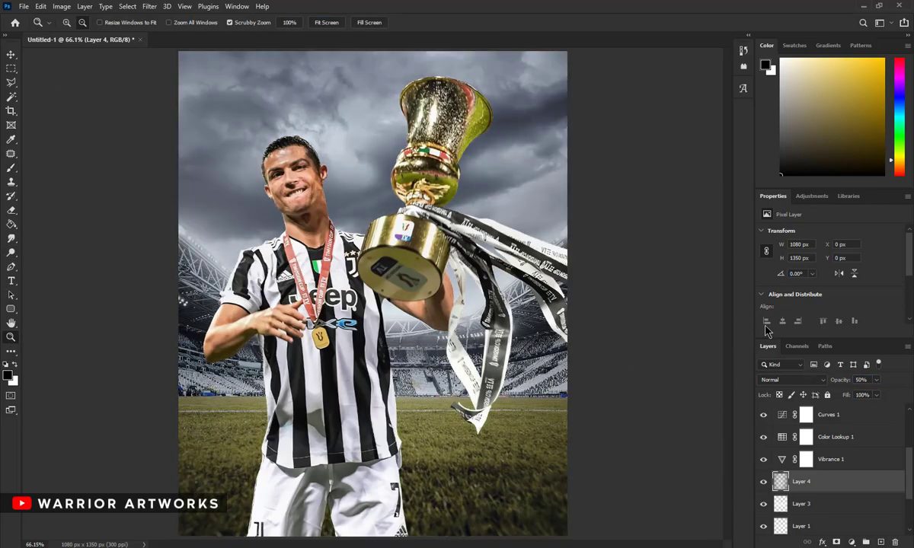
scroll(769, 438, "down", 2)
Add a radial Gradient Fill with enlarged scale and blend it in Overlay mode
left_click(155, 107, "alt")
left_click(852, 541)
left_click(841, 353)
left_click(702, 166)
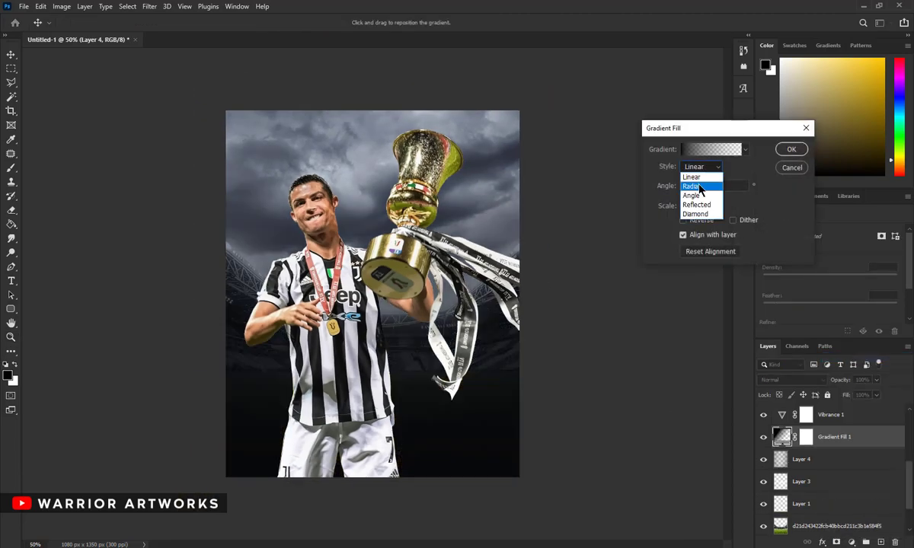
mouse_move(707, 205)
left_mouse_down()
mouse_move(722, 208)
mouse_move(652, 209)
left_mouse_up()
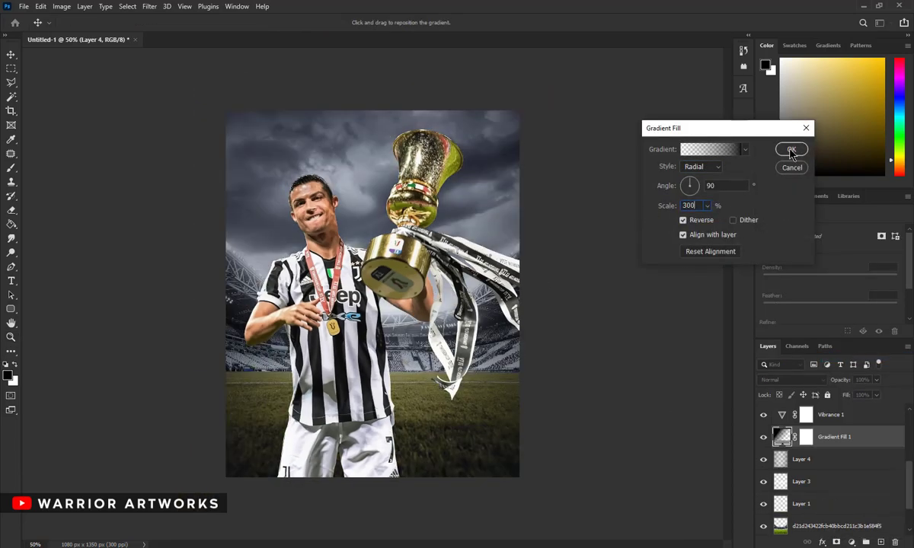
left_click(791, 149)
left_click(792, 379)
left_click(775, 410)
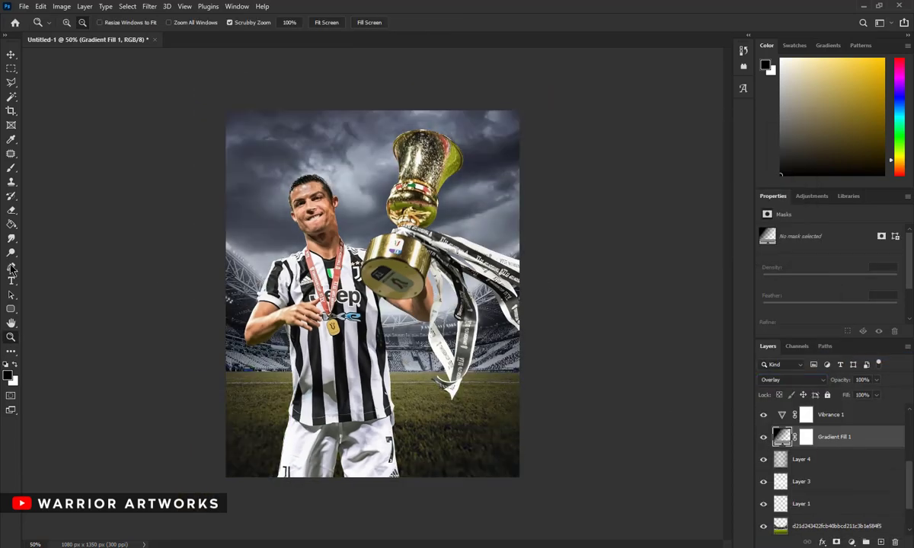
Group the background layers, duplicate the group and convert the copy to a Smart Object
scroll(802, 497, "down", 2)
left_click(807, 518)
left_click(822, 415, "shift")
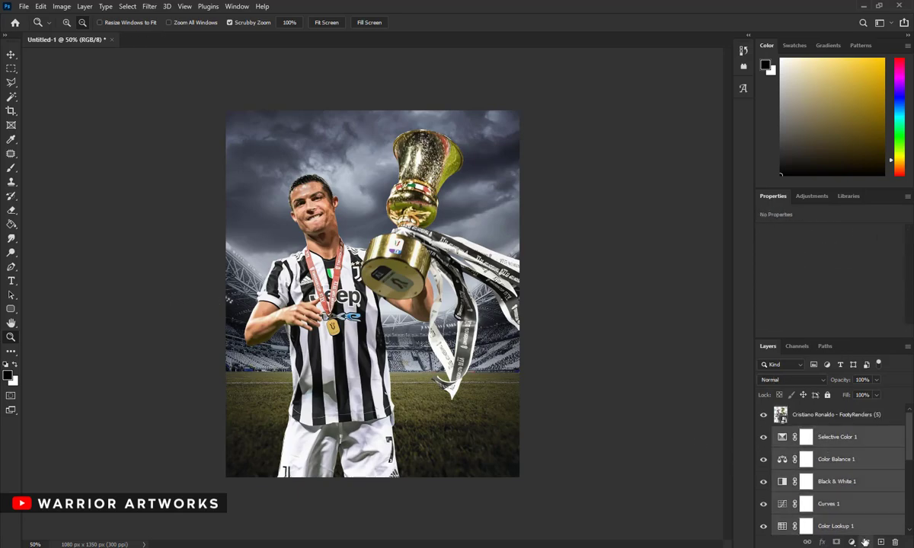
key("ctrl+g")
key("ctrl+j")
right_click(805, 432)
left_click(719, 248)
Apply a 7 px Gaussian Blur to the Group 1 copy
key("c")
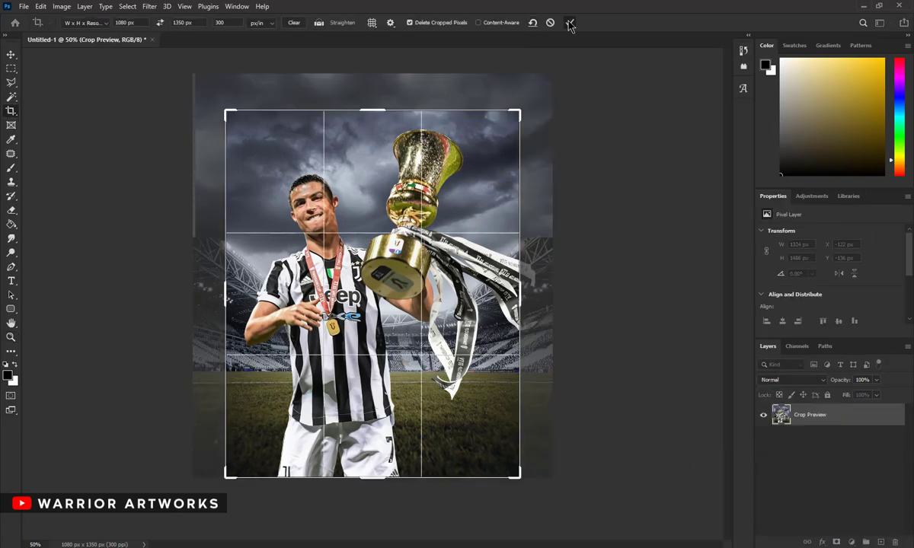
key("Return")
left_click(149, 7)
left_click(320, 187)
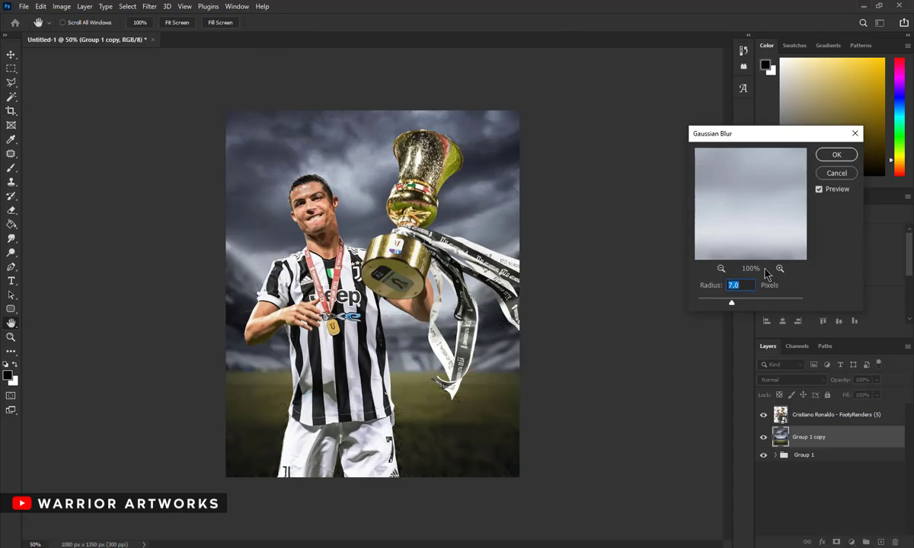
key("Return")
Add a dark bottom gradient fill over the player layer and rasterize it into Layer 5
key("m")
left_click(822, 415)
left_click(851, 542)
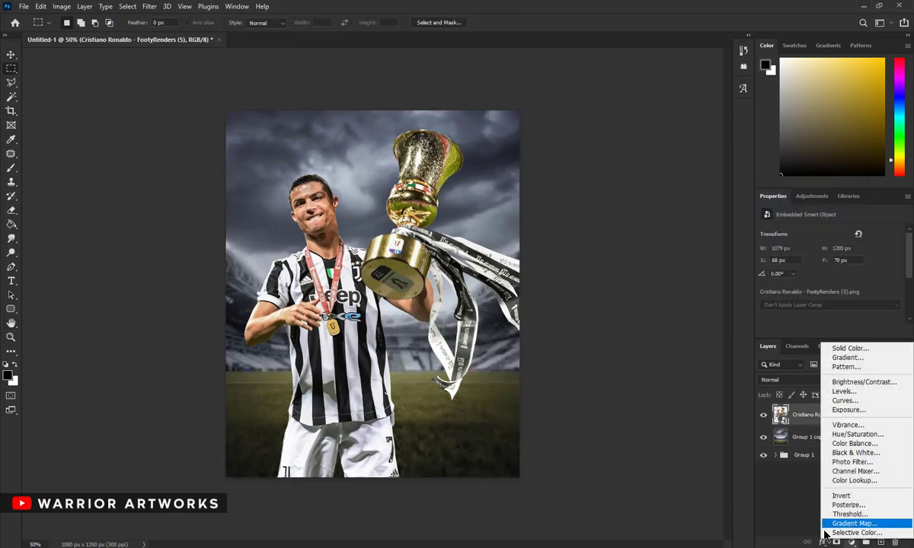
left_click(689, 27)
left_click(852, 542)
left_click(834, 359)
left_click(790, 150)
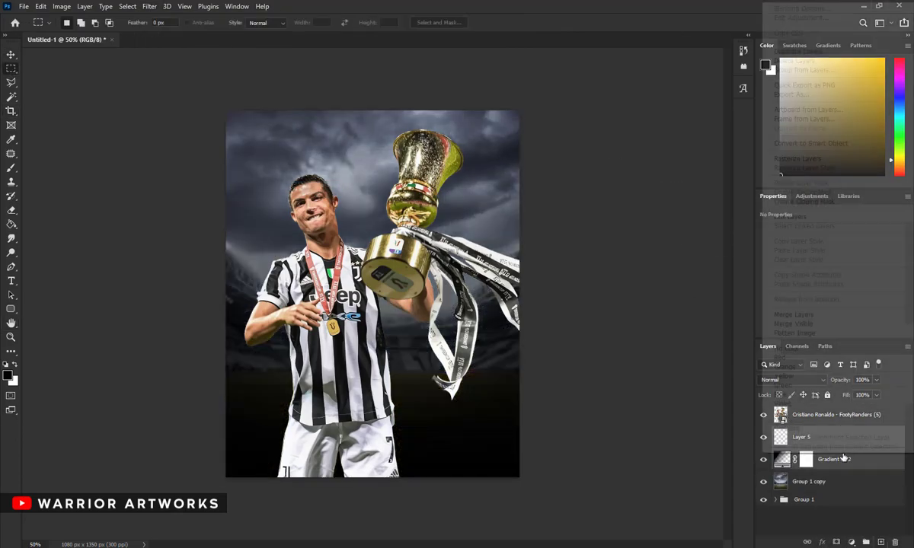
key("ctrl+e")
Squash the dark gradient toward the bottom of the poster and lower its opacity
key("ctrl+t")
left_click_drag(372, 112, 372, 312)
key("Return")
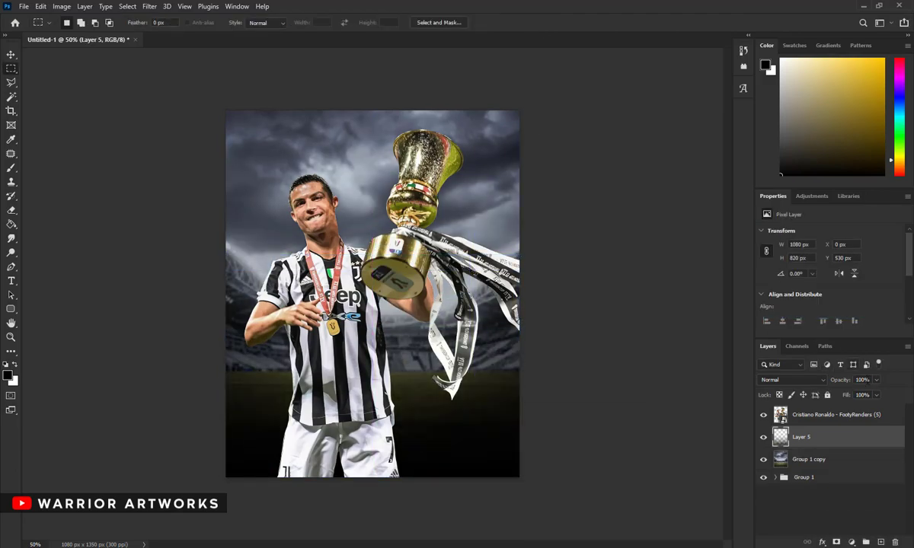
key("5")
key("3")
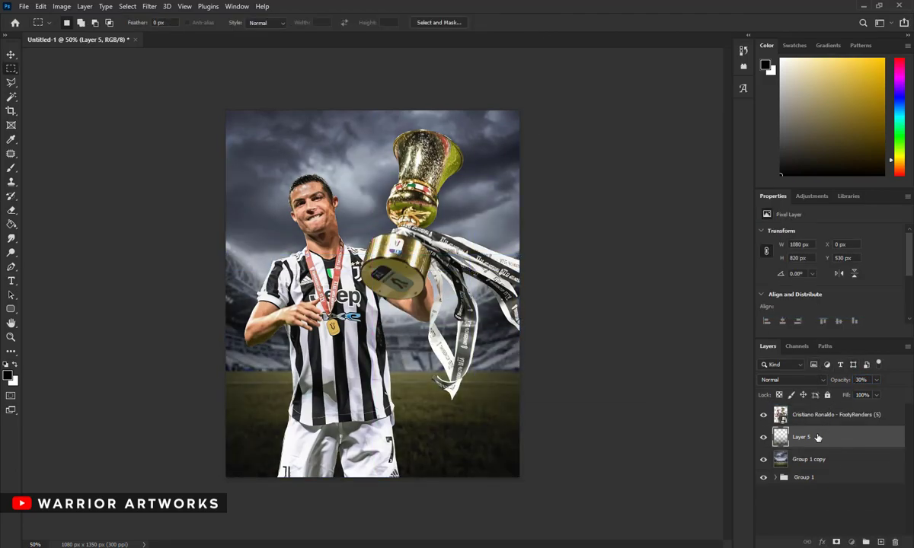
Move Layer 5 above the player, squeeze it into the bottom strip, and set 60% opacity
left_click_drag(817, 437, 815, 415)
key("ctrl+t")
left_click_drag(372, 254, 372, 367)
left_click(539, 21)
key("6")
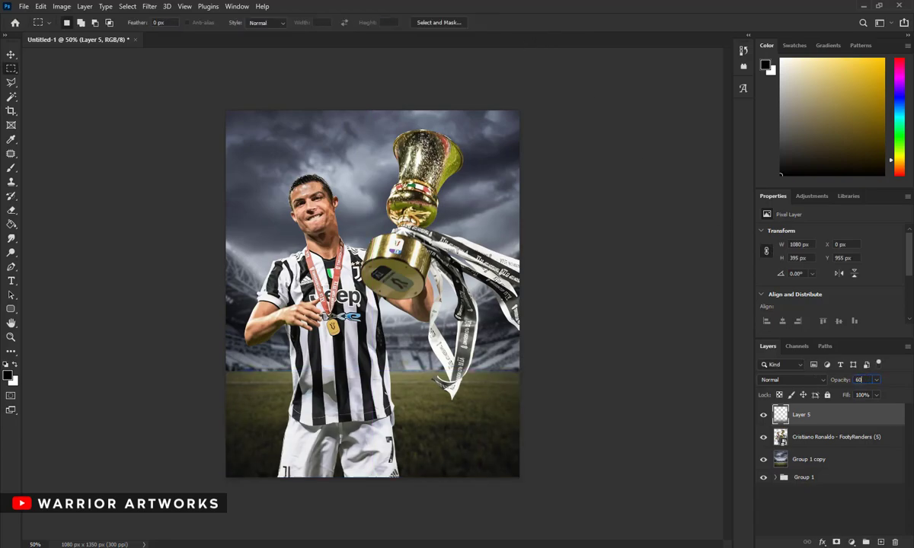
key("Return")
Add a Vibrance adjustment at -55 to desaturate the player cutout
left_click(11, 336)
left_click(373, 293)
left_click(852, 542)
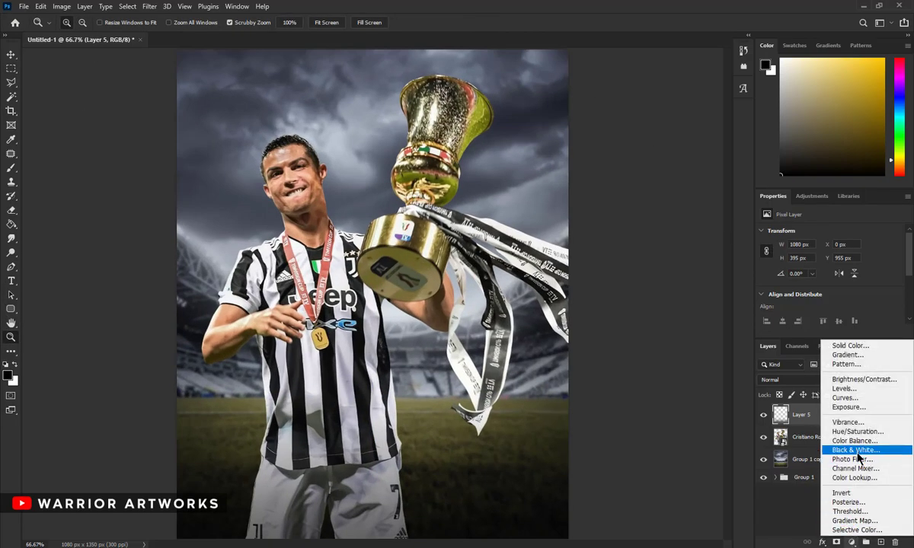
left_click(851, 423)
left_click_drag(830, 243, 787, 244)
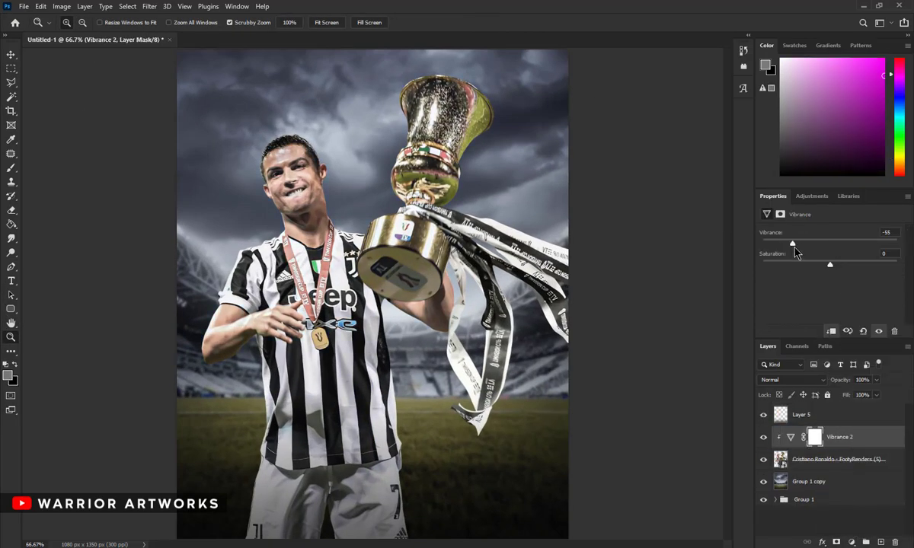
Clip the vibrance layer and a new contrast Curves 2 adjustment to the player
left_click(838, 460)
left_click(851, 542)
left_click(850, 388)
key("ctrl+bracketright")
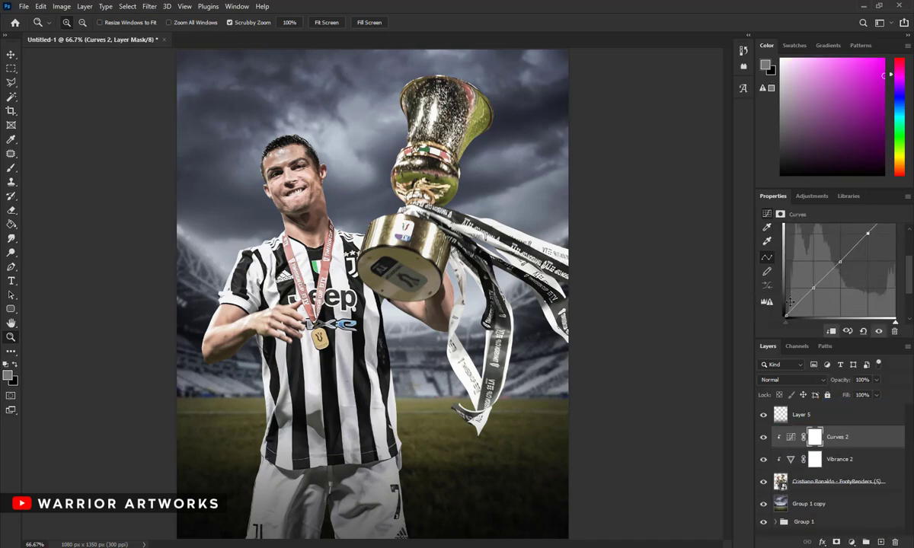
left_click(814, 287)
key("ctrl+minus")
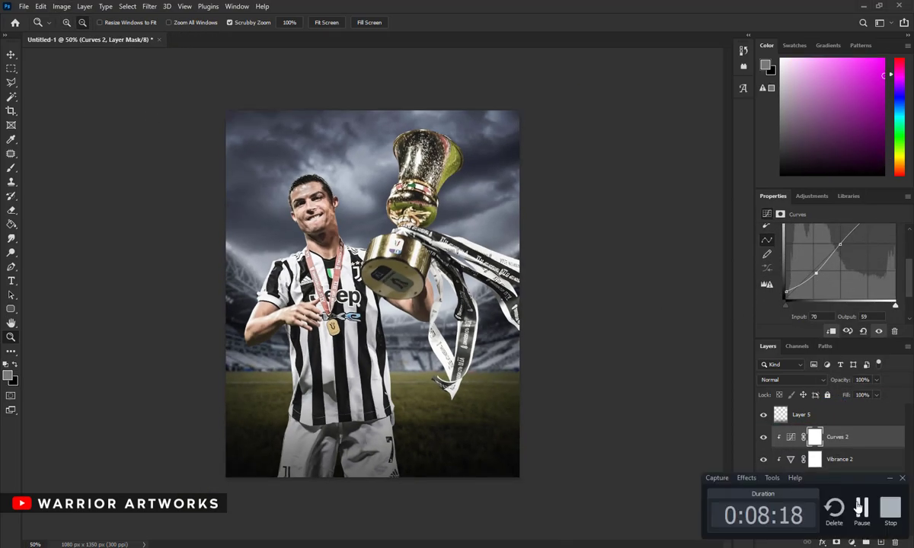
On a new layer above the blurred background copy, paint soft white light around head and trophy
left_click(807, 503)
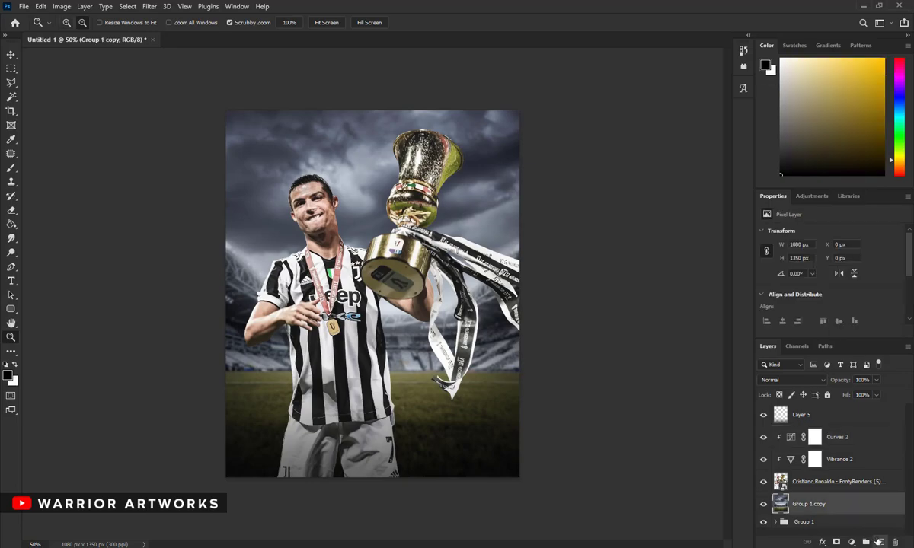
left_click(879, 542)
key("b")
right_click(415, 266)
scroll(457, 396, "down", 3)
key("Return")
key("x")
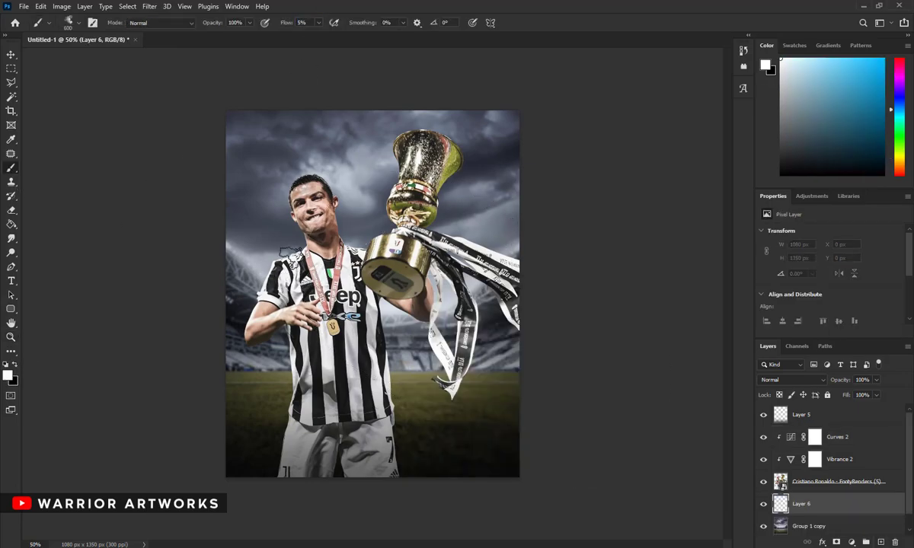
left_click_drag(343, 198, 251, 335)
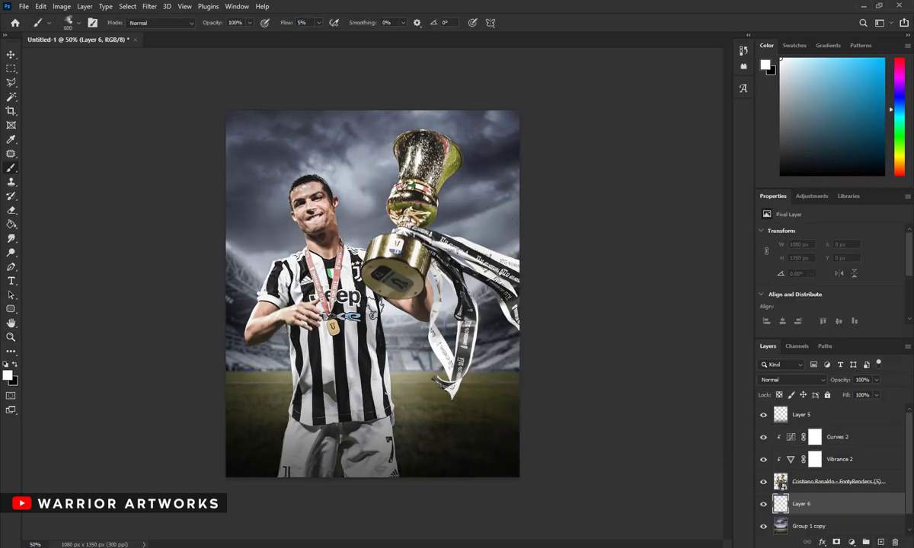
key("z")
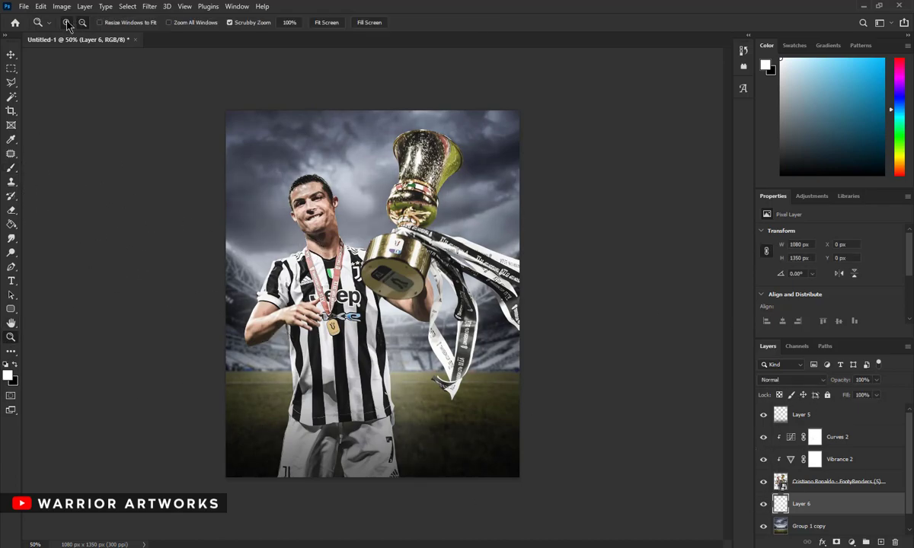
left_click_drag(311, 200, 537, 293)
left_click(880, 542)
Set the new layer to Soft Light and shrink the brush to 21 px
left_click(792, 379)
left_click(746, 388)
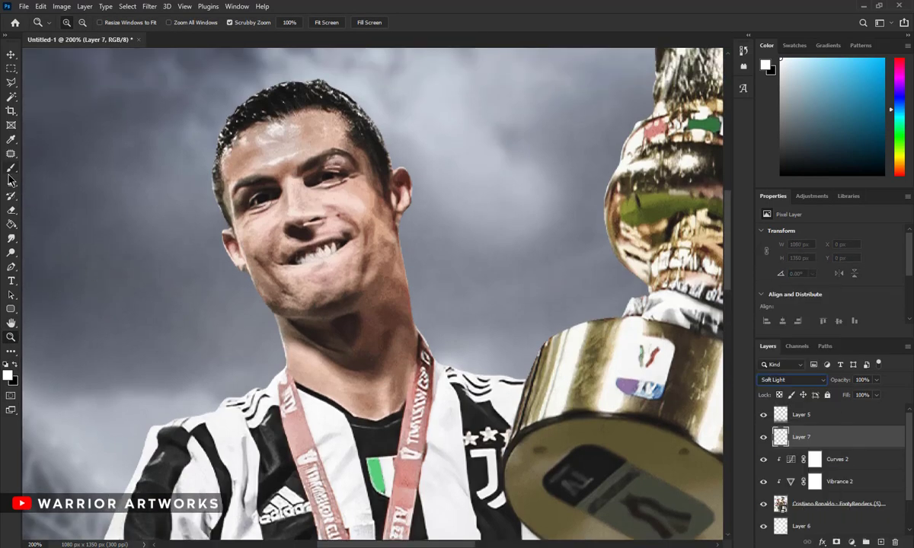
key("b")
right_click(460, 310)
left_click_drag(485, 242, 482, 242)
left_click(347, 205)
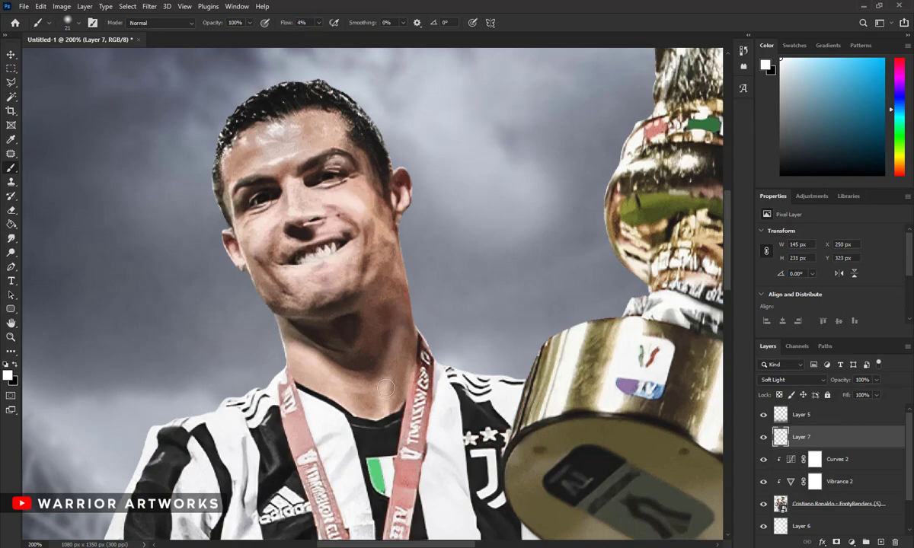
Paint black along the player's jaw and cheek edge to darken it
scroll(387, 297, "up", 2)
key("x")
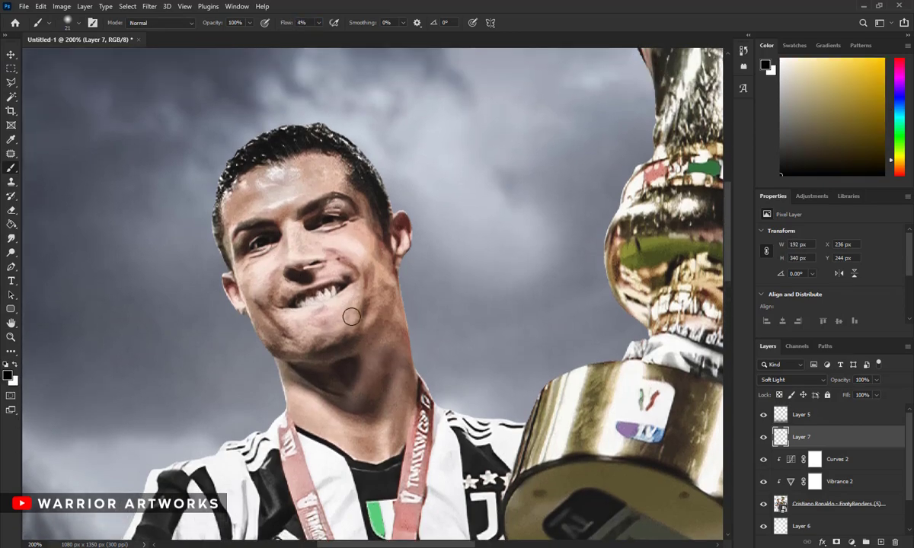
left_click_drag(271, 333, 219, 249)
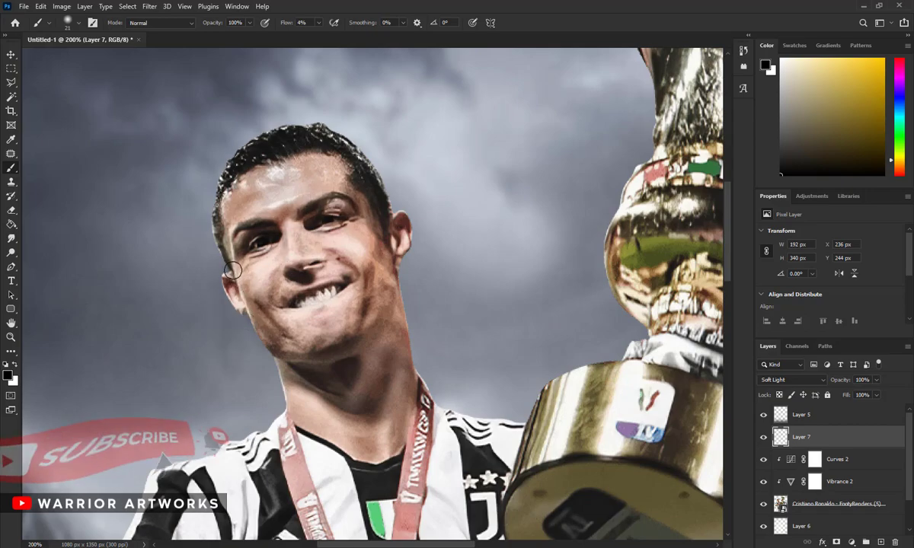
scroll(366, 426, "up", 1)
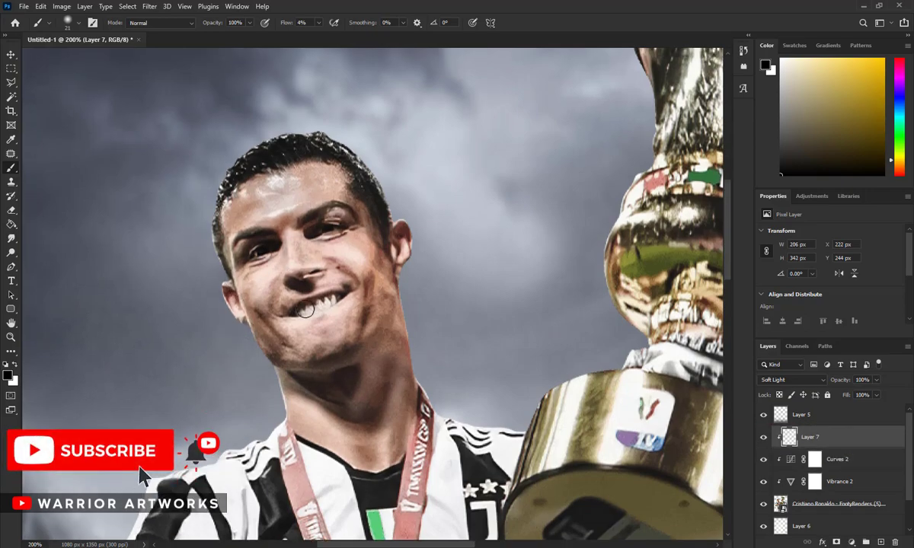
left_click_drag(274, 335, 230, 302)
scroll(632, 457, "down", 5)
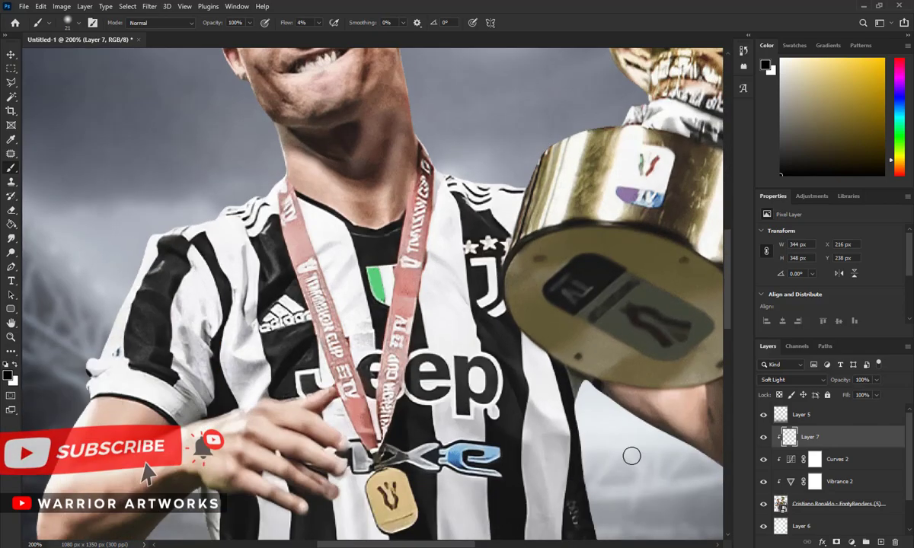
On a new layer, paint broad shading across the player's chest and body
key("ctrl+shift+alt+n")
key("ctrl+minus")
right_click(561, 212)
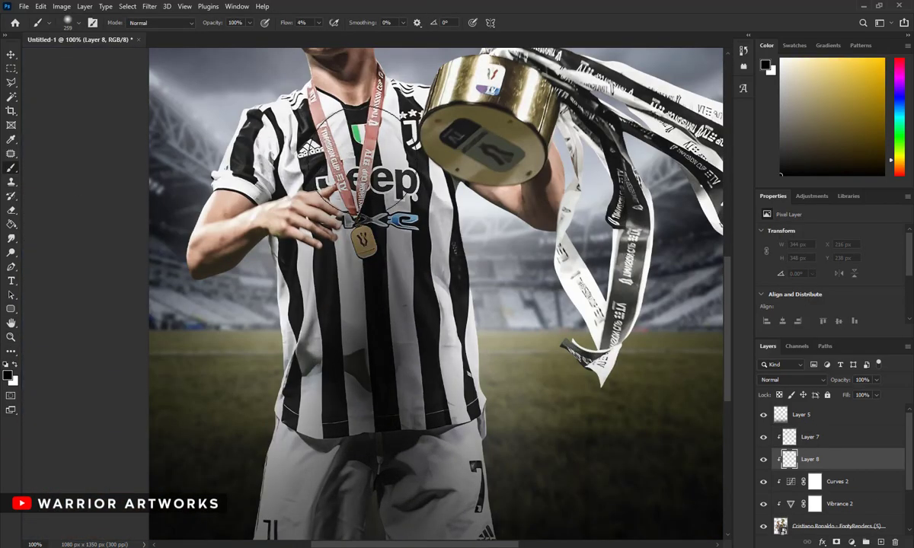
mouse_move(365, 328)
left_mouse_down()
mouse_move(314, 209)
mouse_move(377, 303)
left_mouse_up()
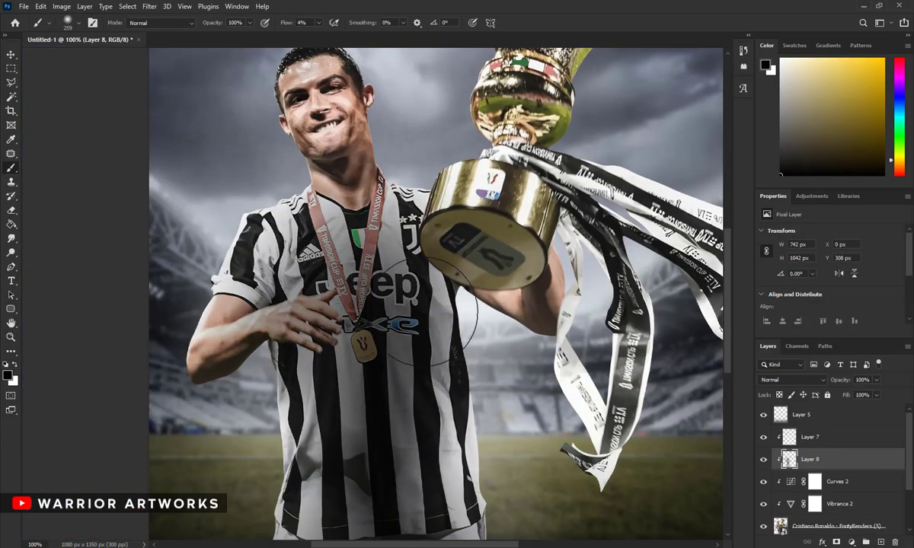
key("ctrl+minus")
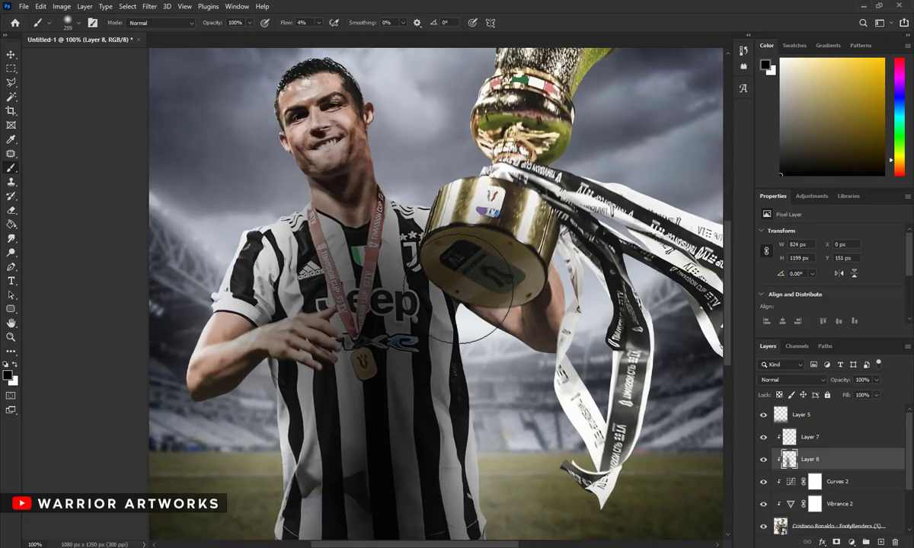
left_click_drag(442, 251, 183, 350)
key("ctrl+minus")
left_click(438, 206, "alt")
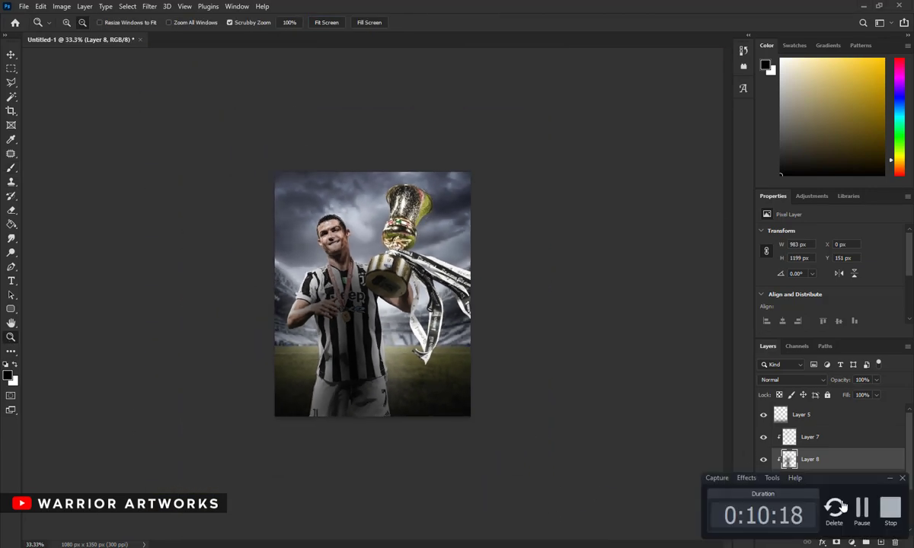
left_click(397, 268)
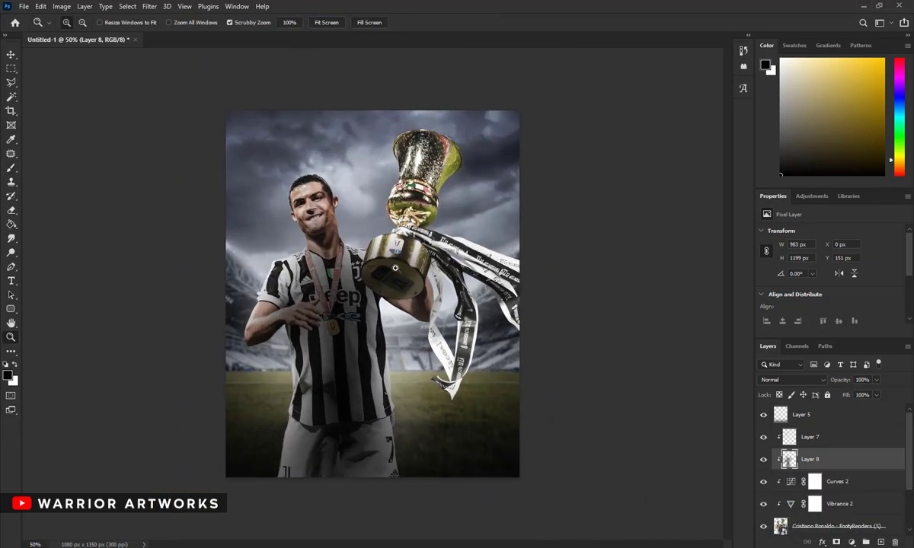
left_click(348, 270)
Paint a yellow Overlay glow around the trophy on a new layer below Layer 5
left_click(10, 373)
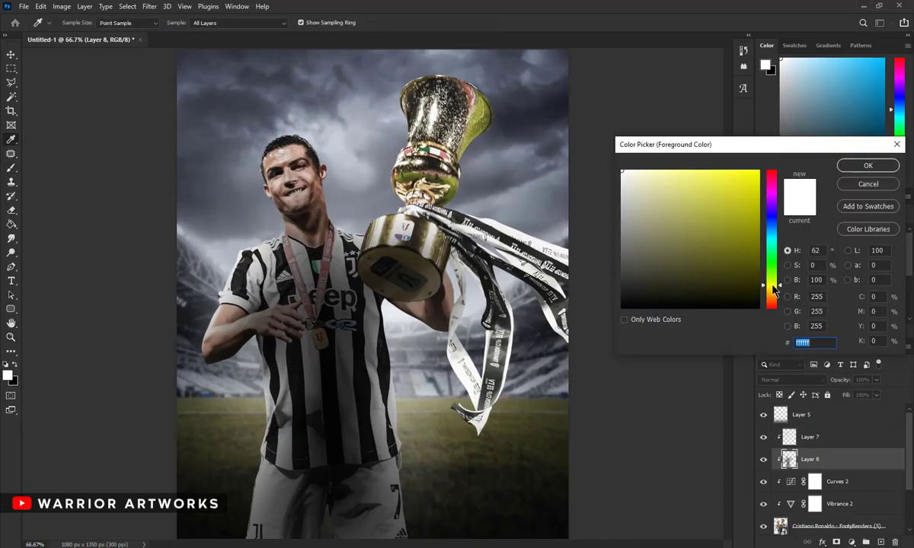
left_click(868, 165)
key("b")
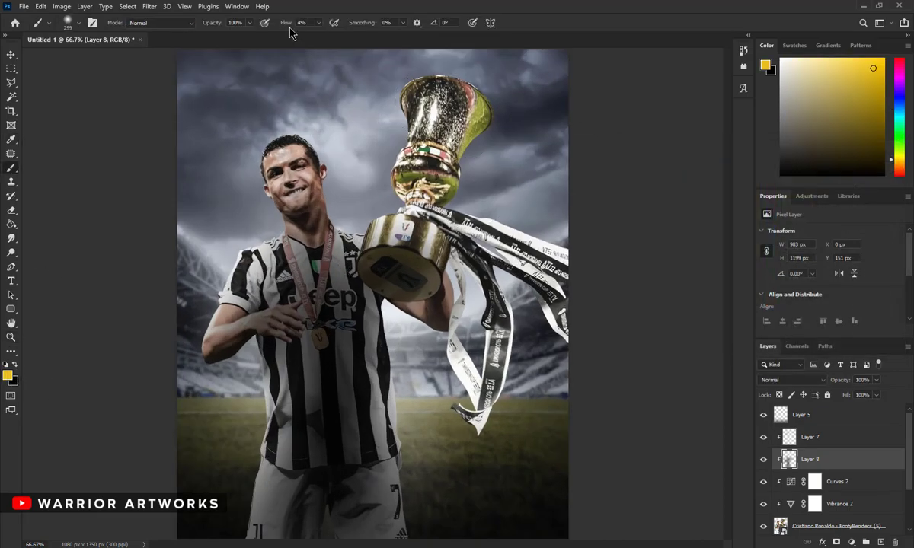
left_click(880, 542)
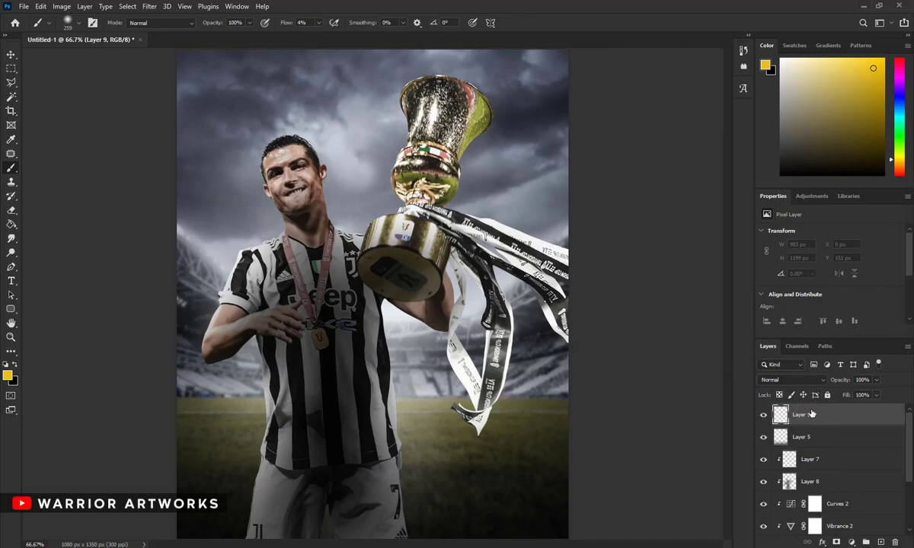
left_click_drag(812, 413, 791, 436)
left_click_drag(442, 106, 396, 251)
key("alt+shift+o")
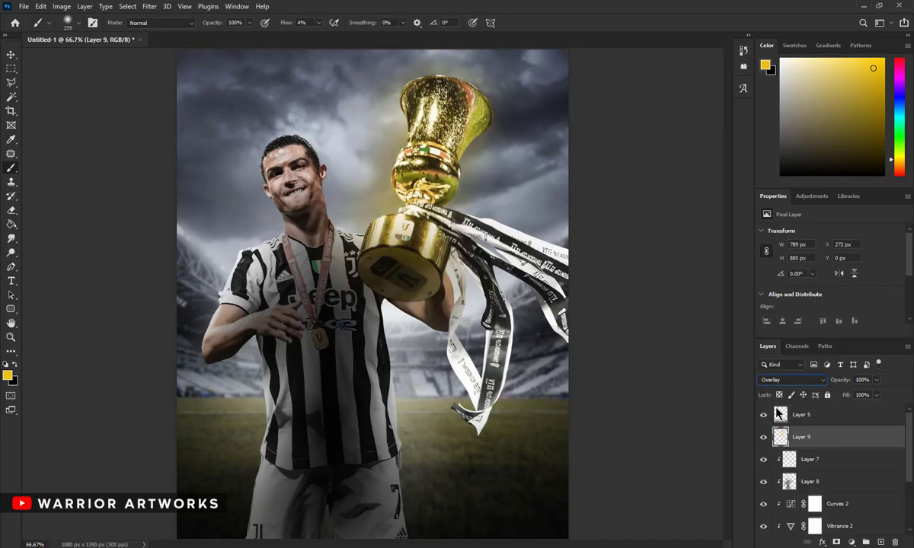
Enlarge the brush to about 1100 px and magnify the trophy cup to 200%
right_click(488, 252)
left_click_drag(525, 245, 601, 245)
key("Return")
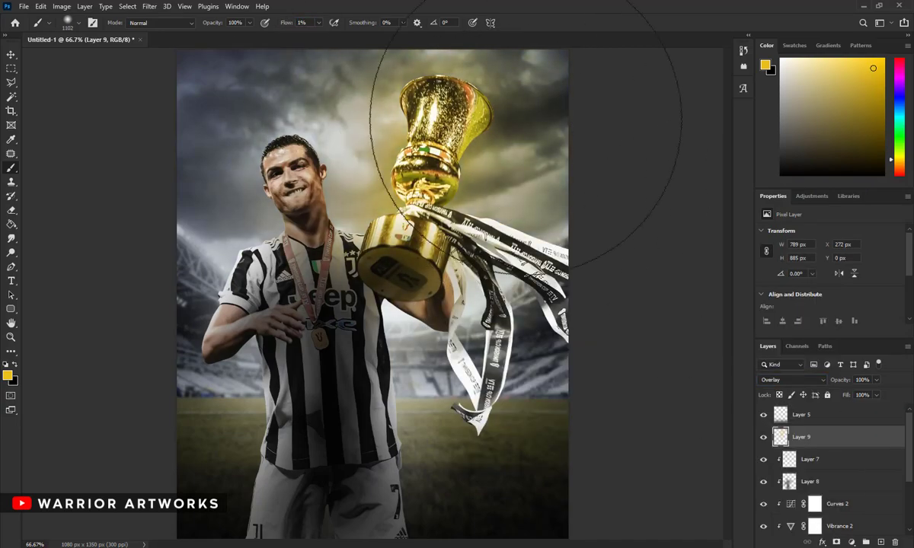
left_click(82, 22)
key("b")
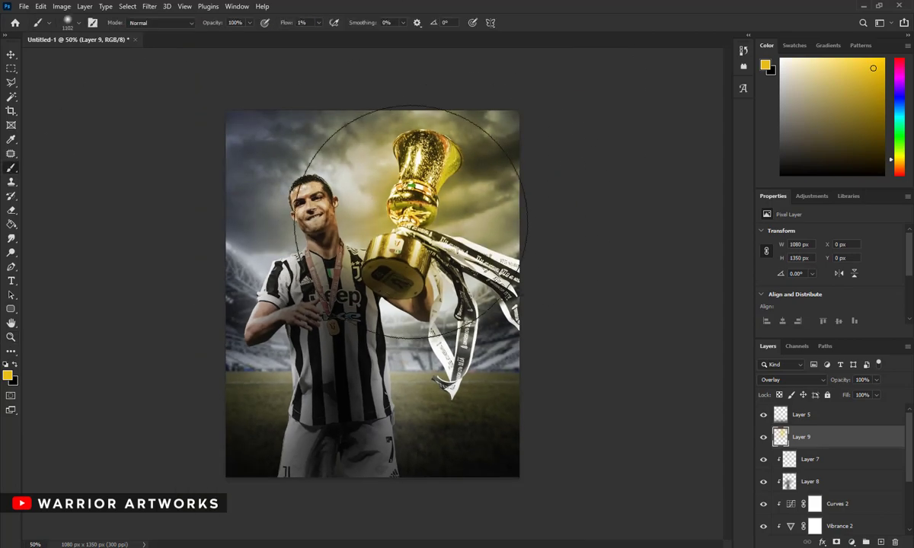
left_click(10, 337)
left_click(428, 145)
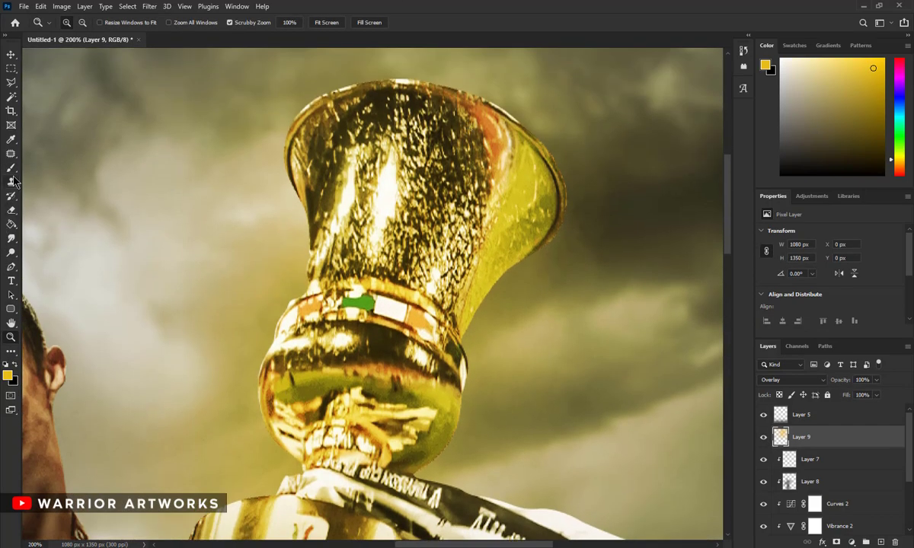
Paint lighter yellow with an 18 px brush on new Layer 10, set to Overlay
left_click(880, 541, "ctrl")
right_click(482, 215)
right_click(405, 247)
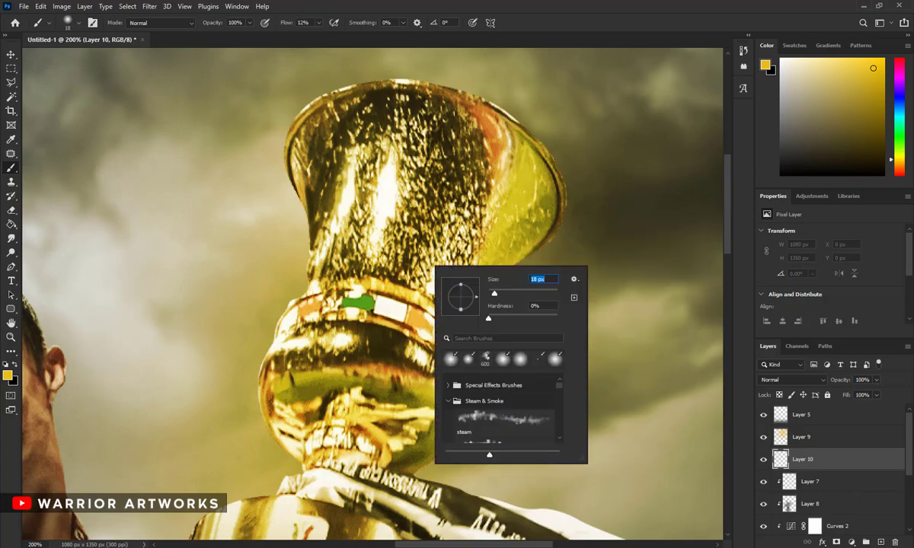
key("Return")
key("i")
left_click(8, 375)
left_click(678, 165)
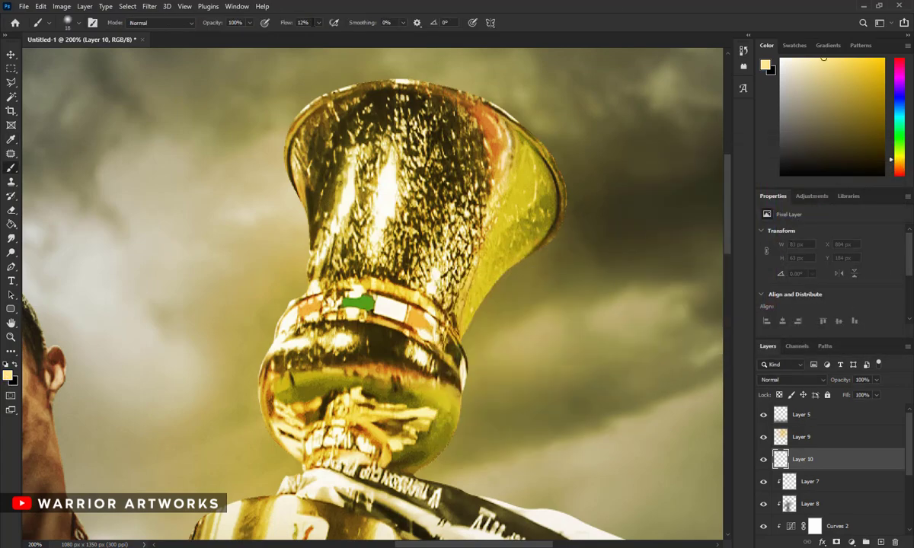
left_click_drag(453, 348, 460, 252)
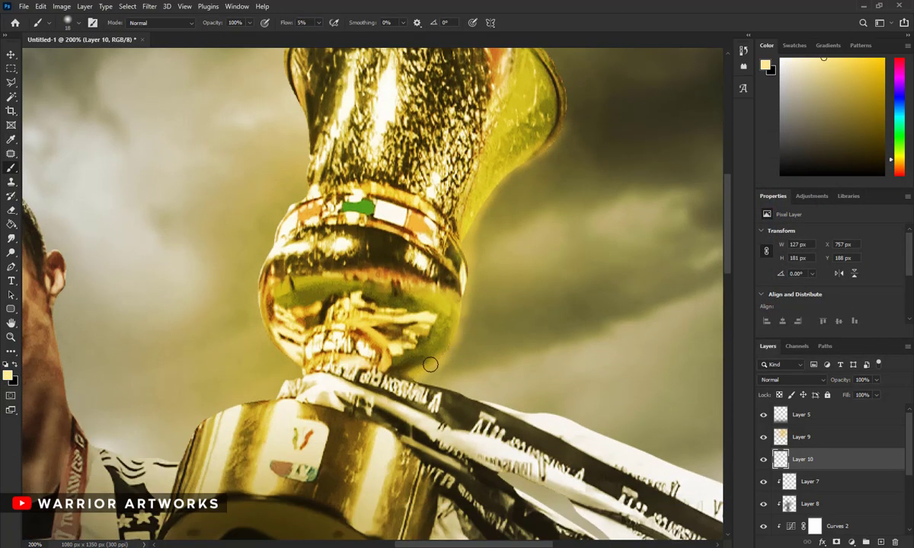
left_click(792, 379)
Set the brush to 59 px with low flow and fit the whole poster on screen
scroll(556, 277, "up", 3)
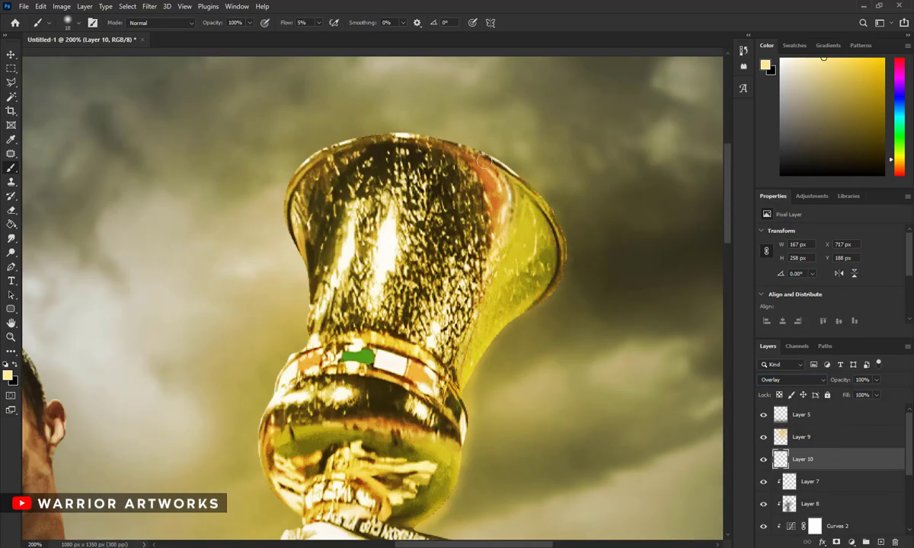
scroll(290, 220, "down", 2)
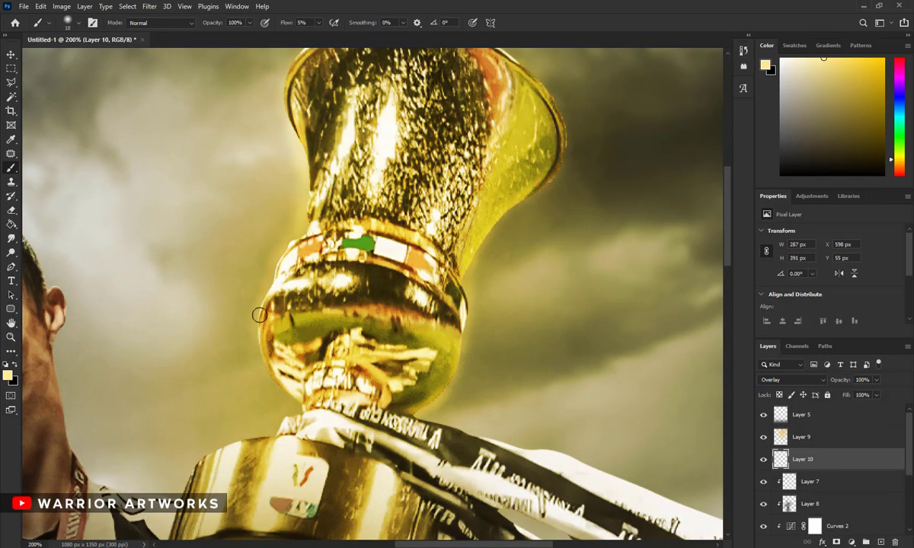
scroll(258, 314, "down", 2)
scroll(380, 335, "down", 1)
scroll(449, 351, "down", 2)
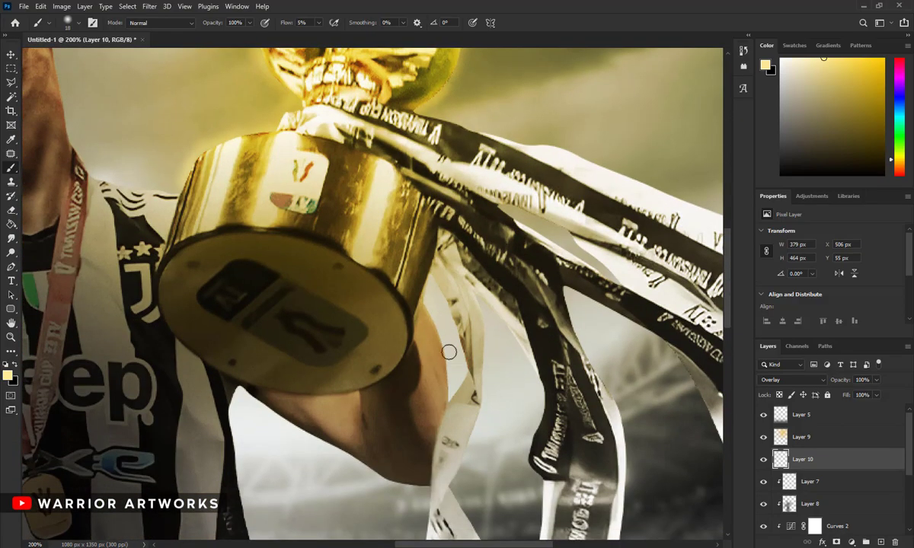
scroll(448, 352, "up", 3)
right_click(488, 213)
scroll(305, 190, "up", 2)
scroll(316, 148, "up", 1)
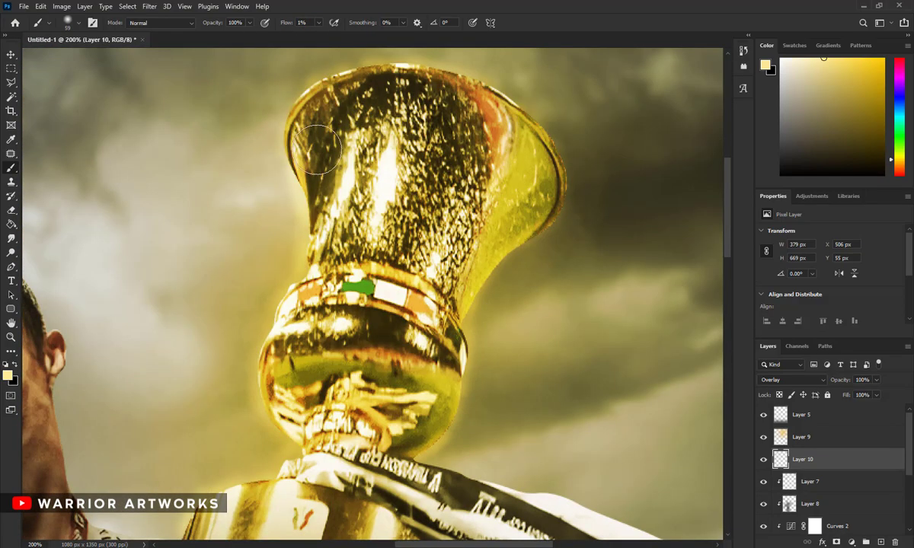
scroll(305, 442, "down", 2)
key("z")
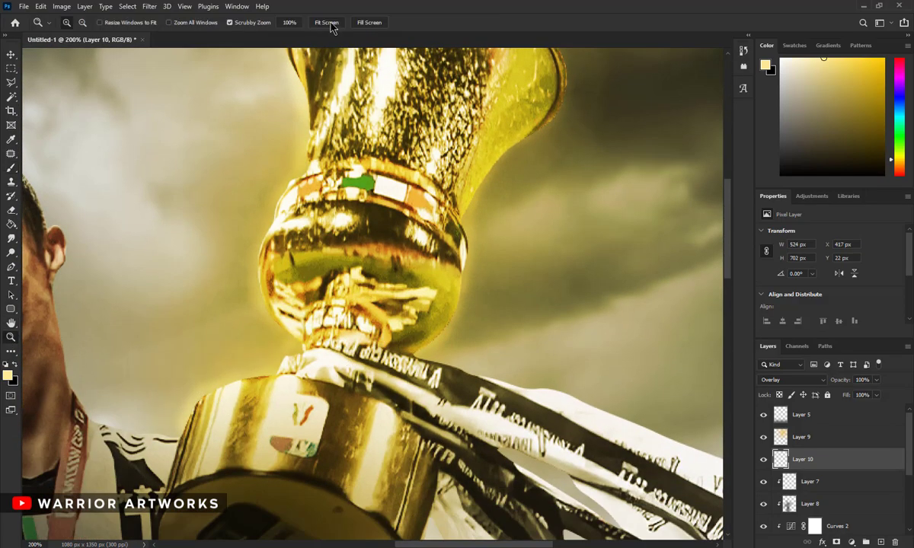
left_click(401, 166, "alt")
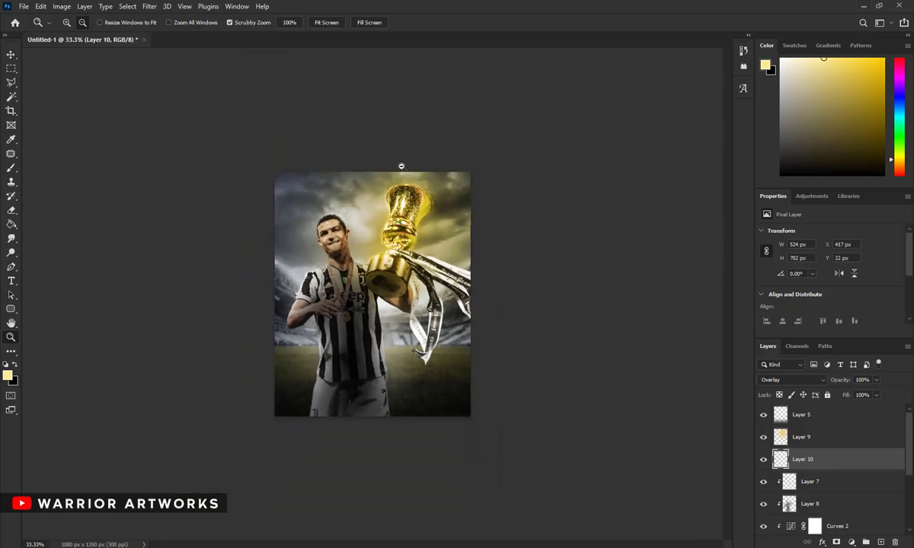
left_click(337, 23)
On a new layer above Layer 9, paint soft low-flow #ffcc00 gold over the trophy and hand
left_click_drag(812, 459, 812, 428)
left_click(765, 64)
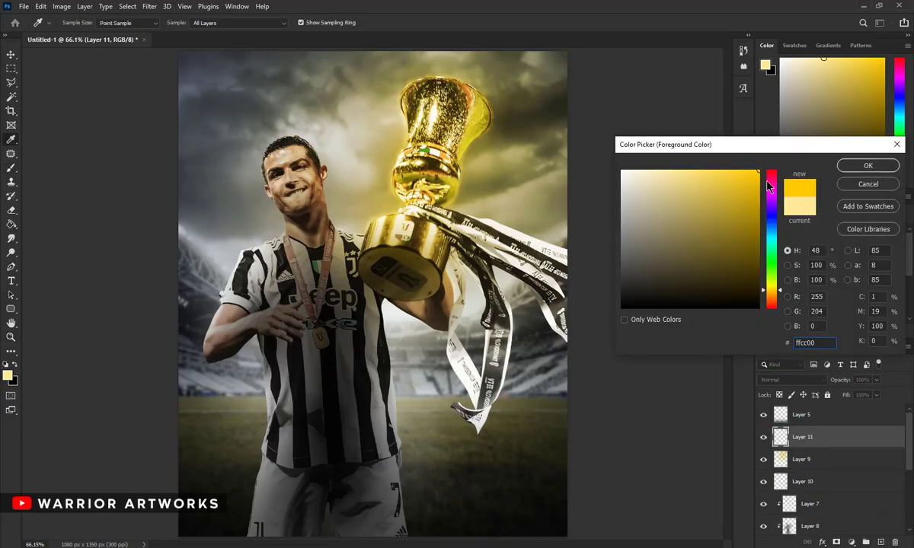
key("Return")
key("b")
right_click(346, 163)
left_click(285, 24)
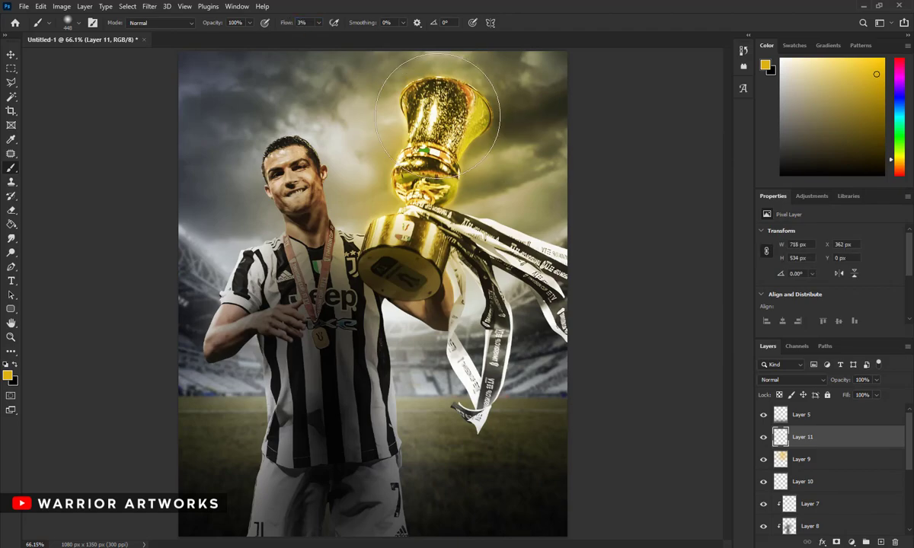
mouse_move(437, 115)
left_mouse_down()
mouse_move(534, 261)
mouse_move(327, 72)
mouse_move(397, 285)
mouse_move(401, 224)
left_mouse_up()
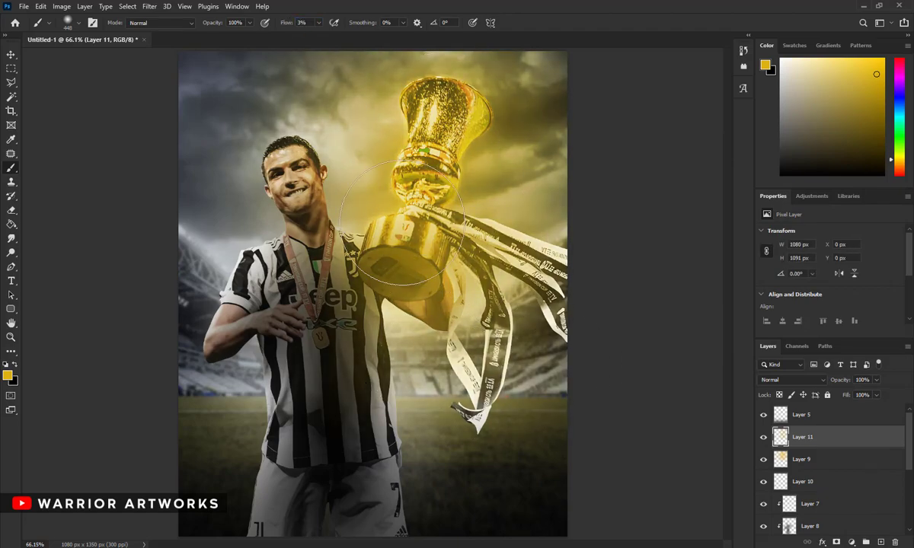
Set the gold glow layer to 50% opacity and place new Layer 12 above Layer 7
left_click(861, 380)
type("50")
type("z")
key("ctrl+minus")
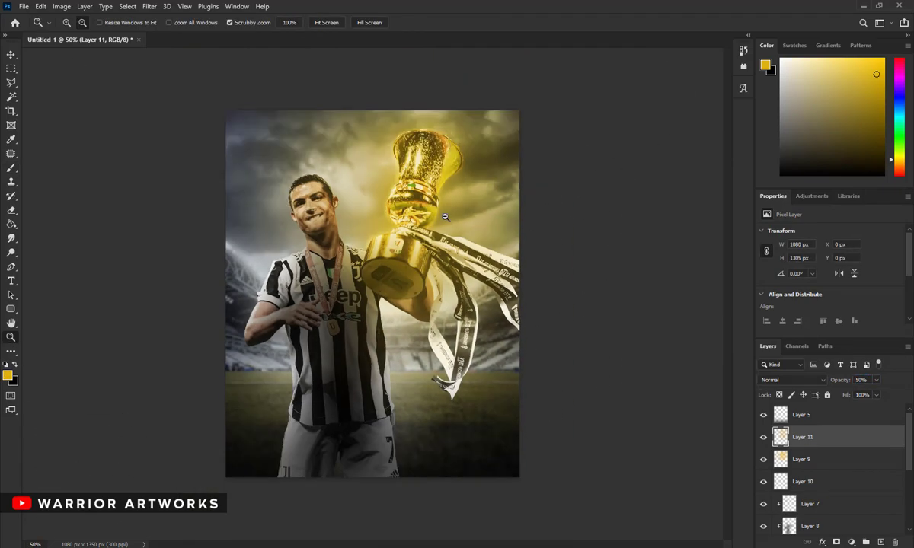
key("ctrl+minus")
key("ctrl+minus")
key("ctrl+plus")
key("ctrl+plus")
key("ctrl+plus")
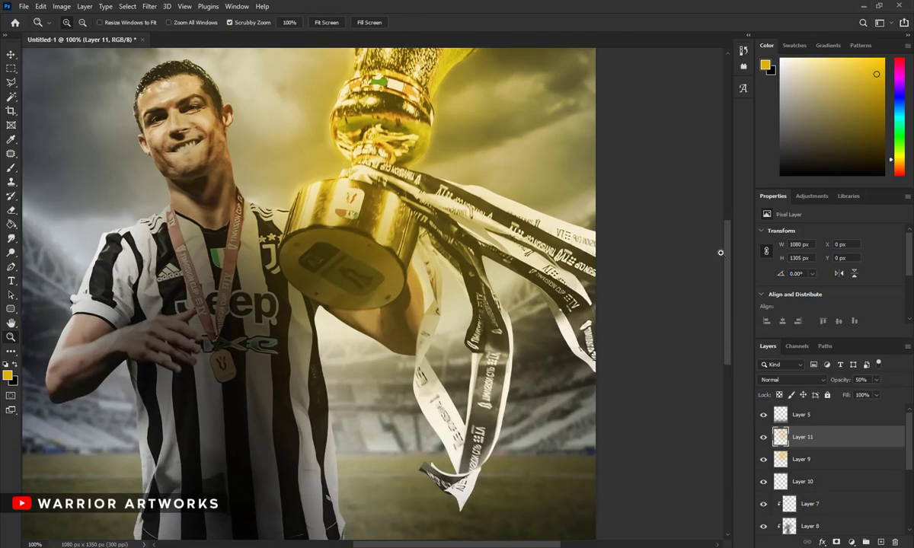
left_click_drag(473, 191, 490, 147)
left_click_drag(805, 503, 828, 497)
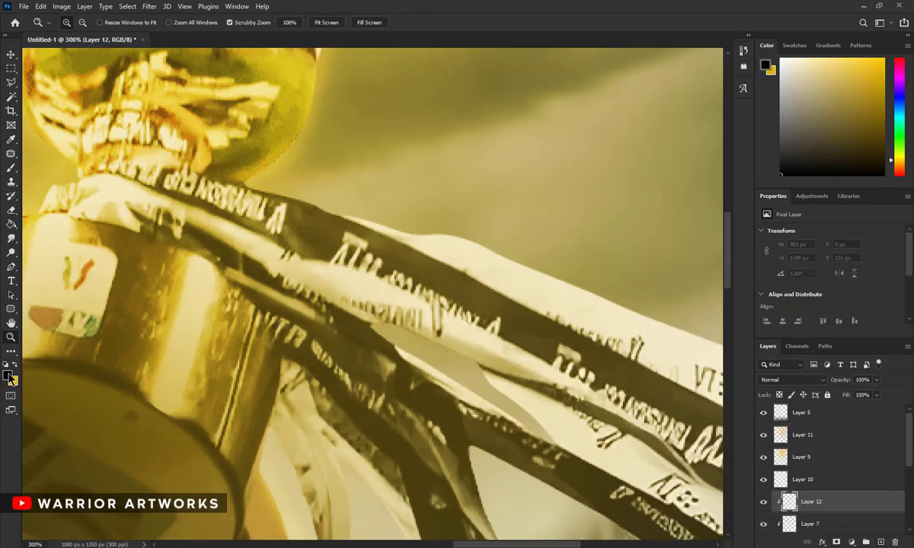
Load a white Brush at size 7 with 100% flow
key("b")
right_click(498, 172)
type("7")
key("Return")
right_click(342, 194)
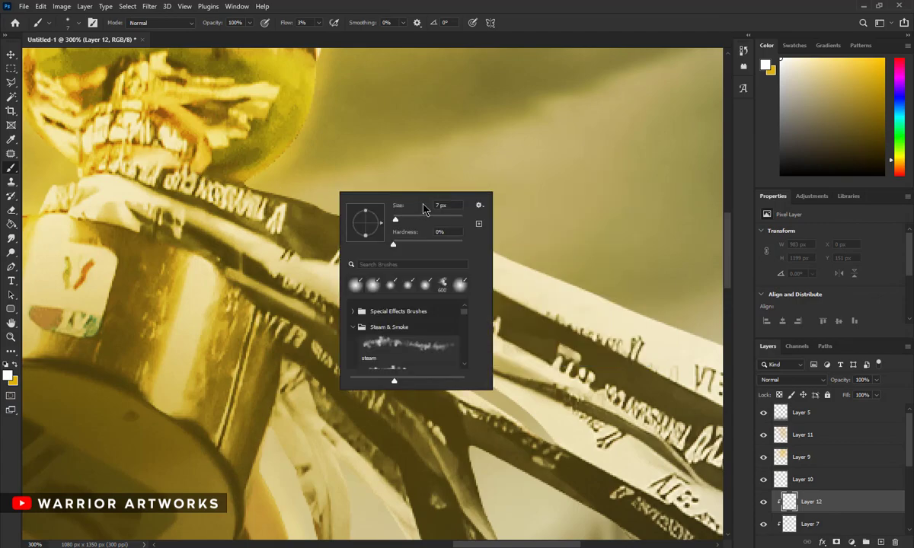
key("Return")
key("shift+0")
Reduce the white brush to a fine 3 px tip
scroll(260, 234, "up", 2)
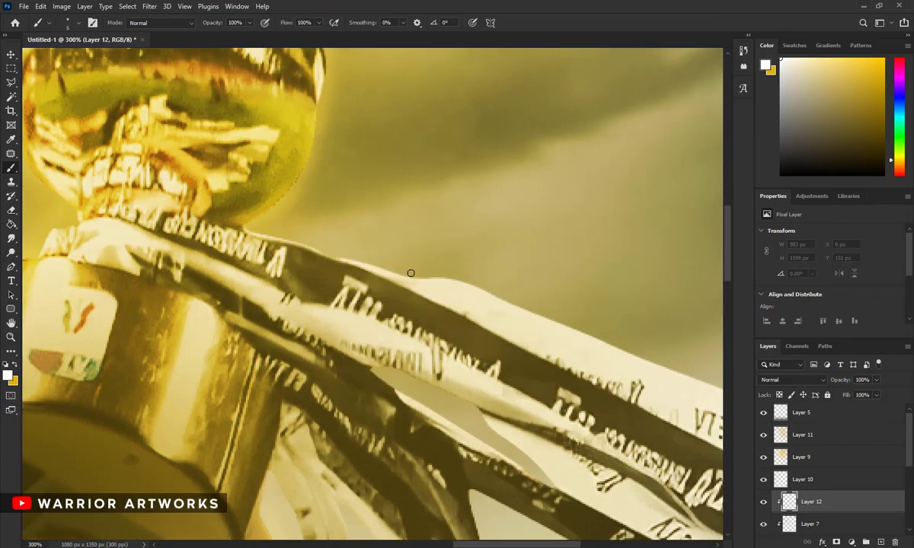
scroll(410, 273, "down", 2)
scroll(643, 356, "right", 5)
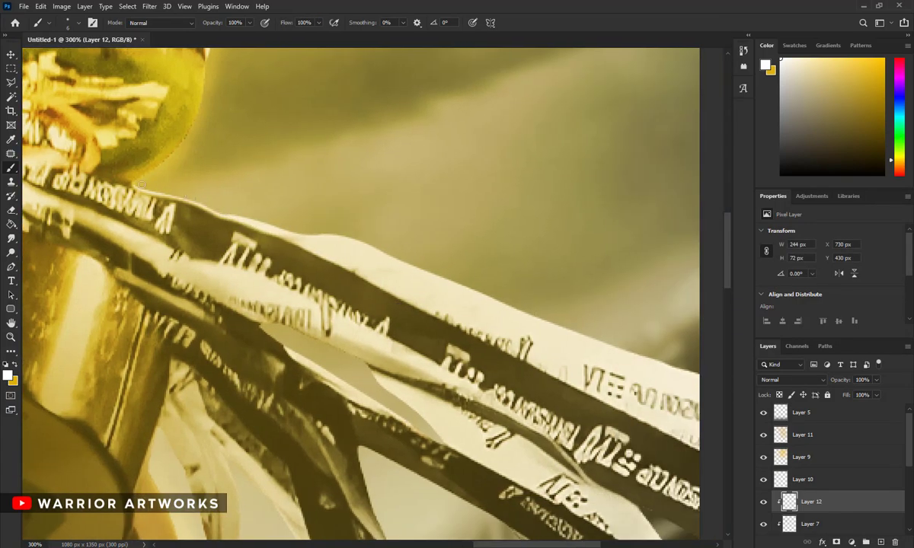
scroll(141, 184, "down", 2)
key("bracketleft")
key("bracketleft")
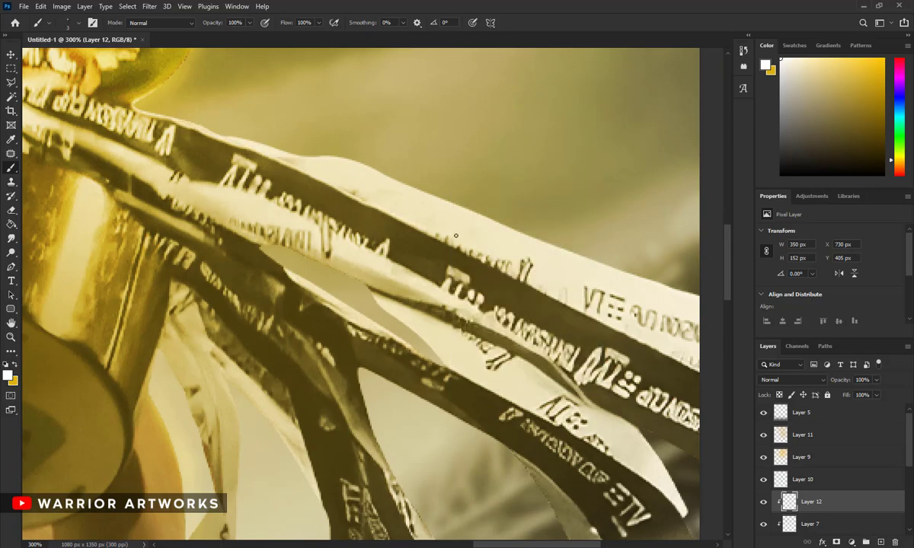
scroll(455, 236, "down", 3)
right_click(294, 218)
key("Escape")
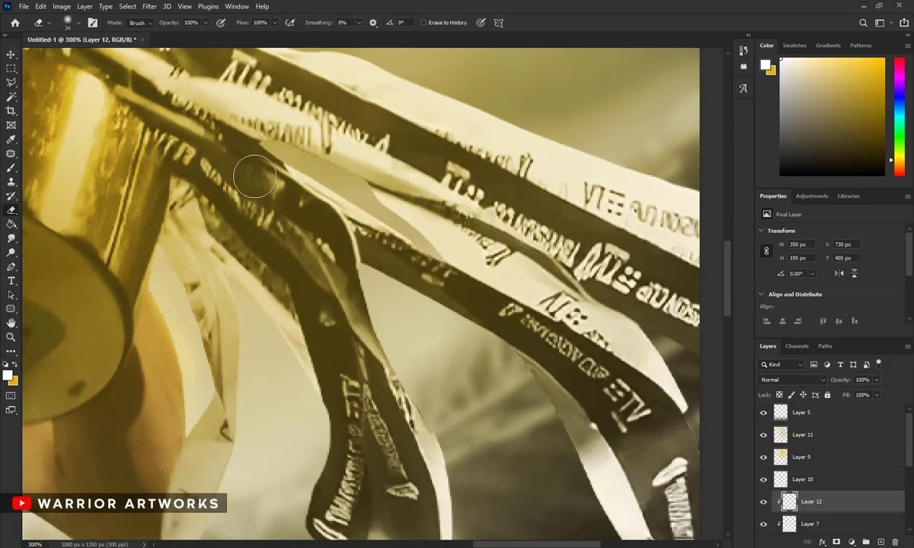
Zoom in closely on the player's face and neck with the brush ready
key("ctrl+0")
key("z")
left_click_drag(313, 183, 349, 257)
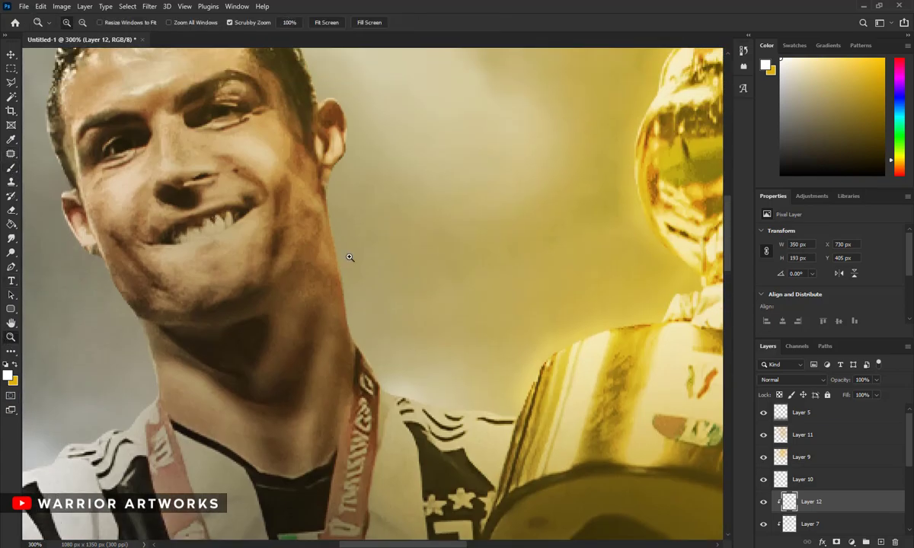
left_click(349, 258)
key("b")
right_click(438, 168)
key("Escape")
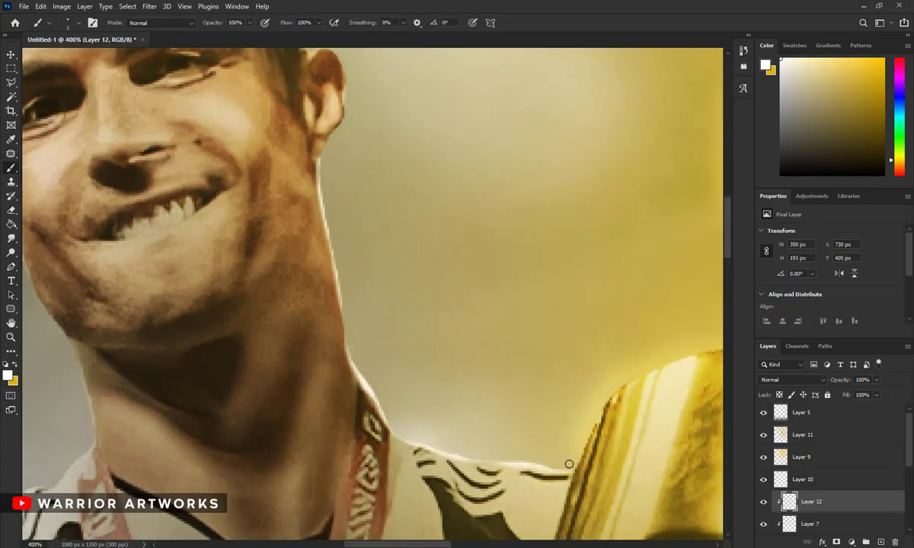
Zoom to 500% on the head and paint a first light stroke
key("z")
key("ctrl+0")
left_click_drag(347, 156, 411, 160)
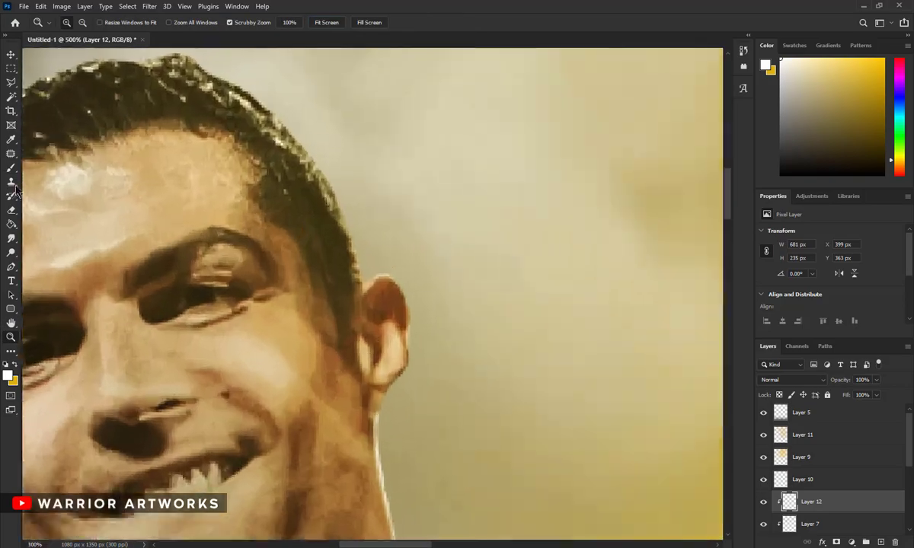
key("b")
left_click_drag(381, 275, 411, 314)
scroll(412, 314, "down", 2)
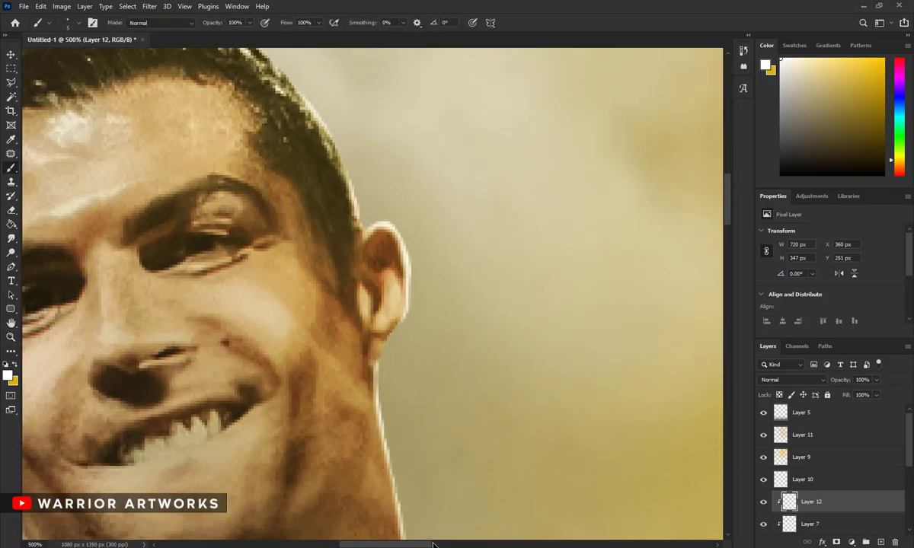
Recheck the full poster, then zoom back in on the neck and jaw
key("z")
left_click_drag(343, 229, 289, 228)
key("ctrl+0")
left_click_drag(229, 236, 271, 236)
key("b")
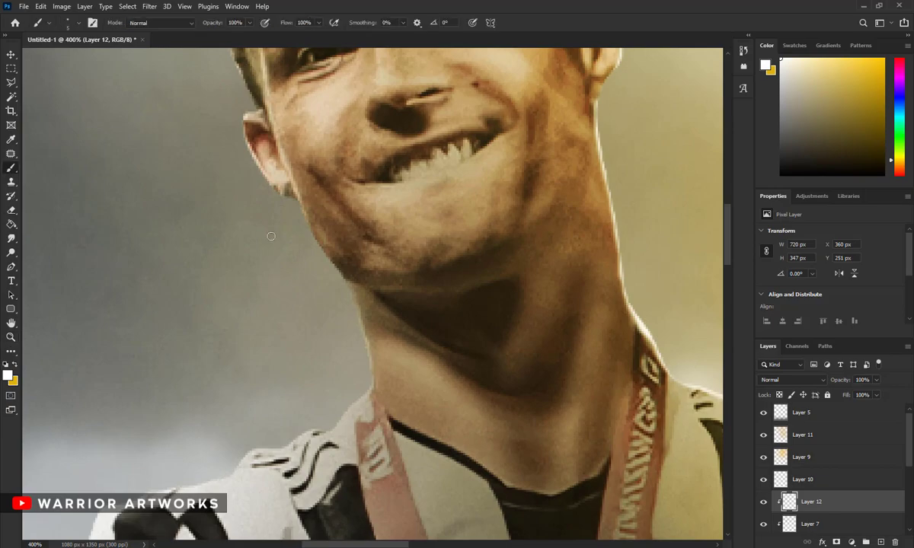
right_click(271, 236)
Paint thin light strokes along the jaw edge and around the ear
left_click_drag(297, 200, 326, 257)
scroll(368, 370, "up", 1)
left_click_drag(251, 152, 278, 224)
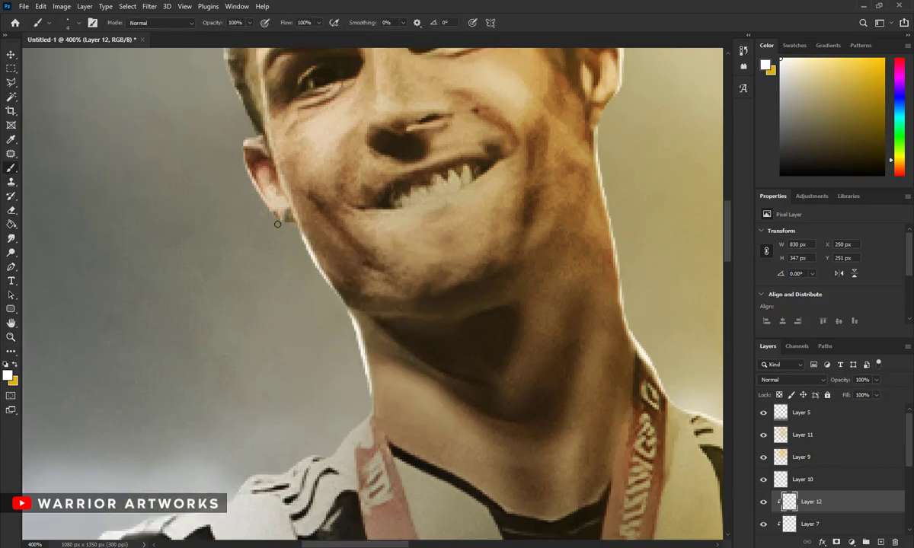
left_click_drag(244, 130, 219, 76)
scroll(221, 84, "up", 3)
left_click_drag(225, 111, 204, 175)
scroll(206, 176, "down", 4)
Trace a thin light rim along the player's shoulder
scroll(289, 229, "down", 7)
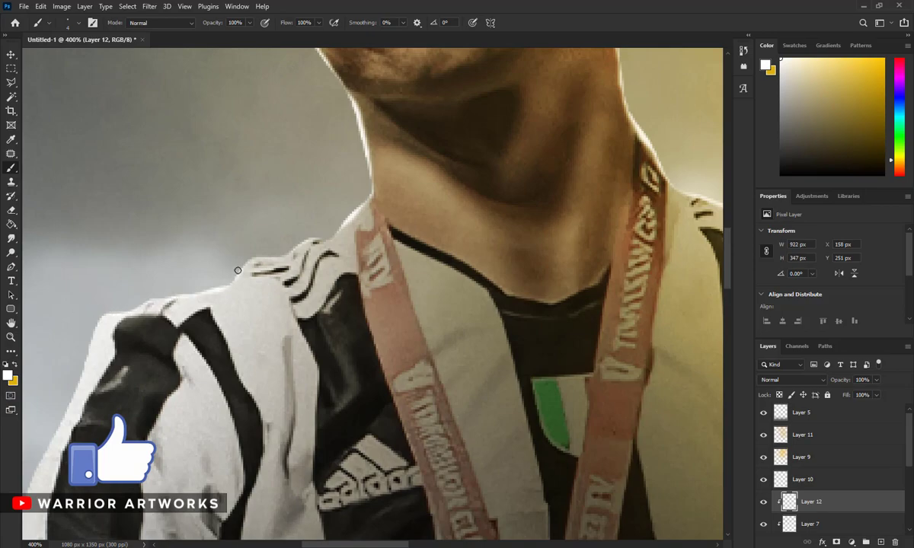
scroll(295, 246, "down", 3)
scroll(435, 162, "left", 5)
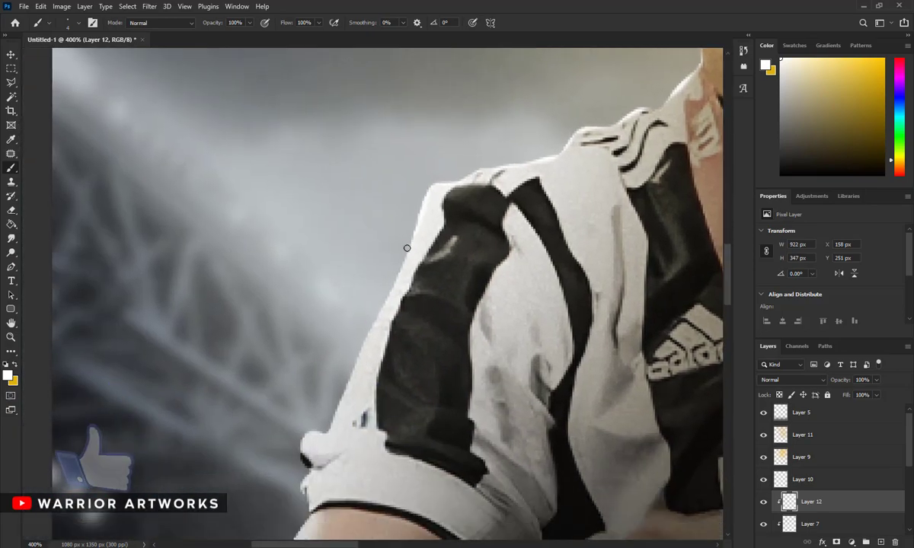
left_click_drag(400, 179, 335, 370)
scroll(260, 398, "down", 5)
left_click_drag(322, 275, 282, 313)
scroll(290, 304, "down", 2)
scroll(282, 274, "down", 5)
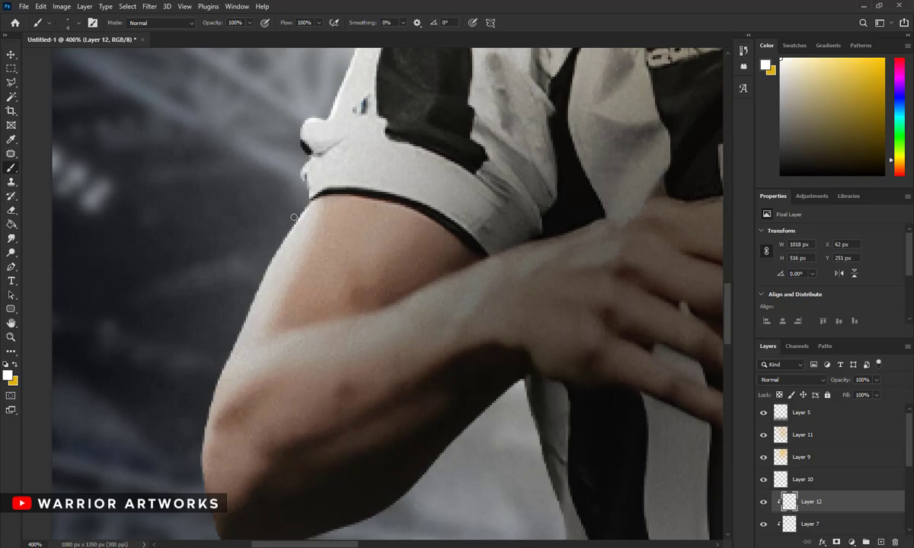
Trace a thin light rim down the player's forearm
left_click_drag(273, 202, 245, 259)
scroll(219, 328, "down", 3)
scroll(219, 328, "down", 1)
left_click_drag(245, 185, 192, 334)
scroll(198, 327, "down", 3)
scroll(441, 199, "down", 3)
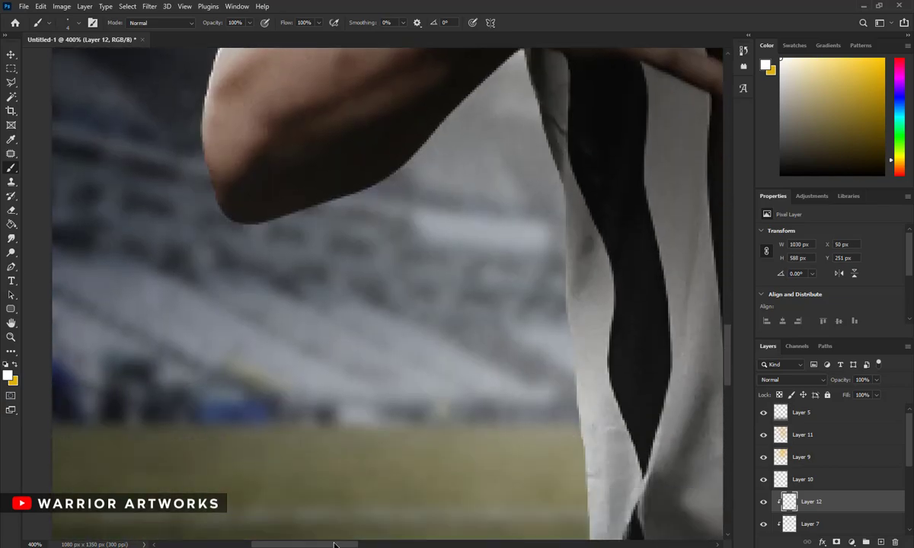
scroll(440, 200, "down", 3)
scroll(440, 99, "right", 2)
Paint the light rim down the jersey edge, then fit the poster on screen
left_click_drag(466, 193, 453, 242)
scroll(461, 166, "down", 3)
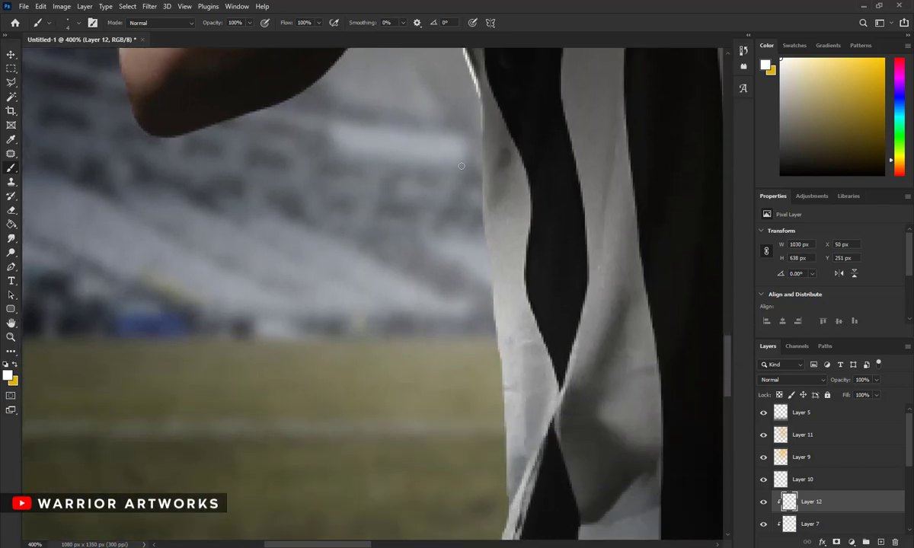
left_click_drag(493, 274, 504, 449)
scroll(494, 106, "down", 3)
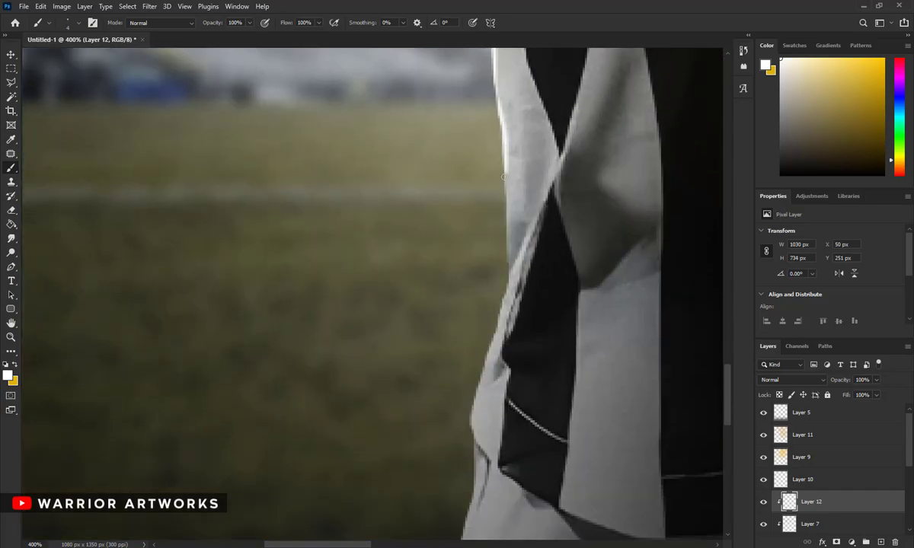
scroll(467, 245, "down", 1)
mouse_move(480, 163)
left_mouse_down()
mouse_move(473, 237)
mouse_move(459, 232)
left_mouse_up()
scroll(459, 233, "down", 1)
left_click_drag(448, 176, 443, 244)
scroll(449, 236, "down", 1)
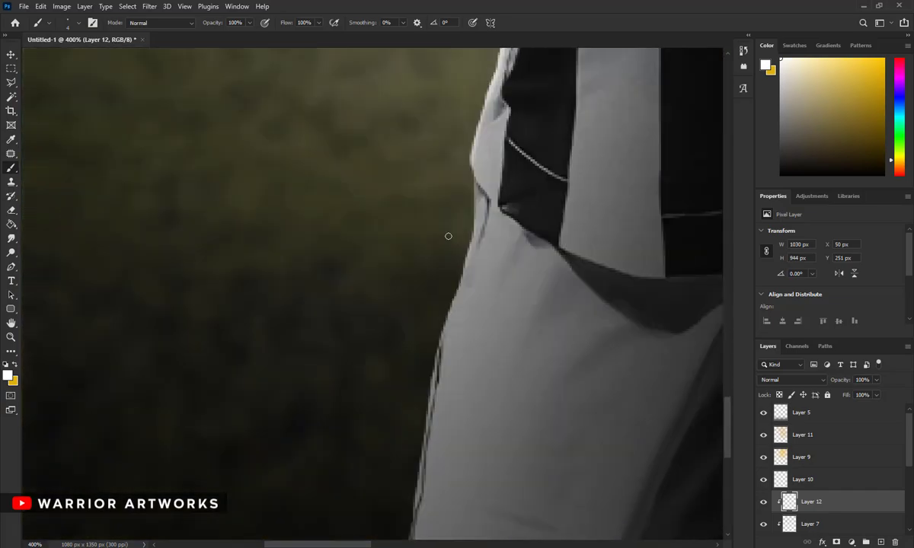
scroll(448, 236, "down", 1)
left_click_drag(448, 148, 423, 286)
key("z")
left_click(326, 22)
Zoom in on the jersey edge and work down it with the brush
left_click(456, 261)
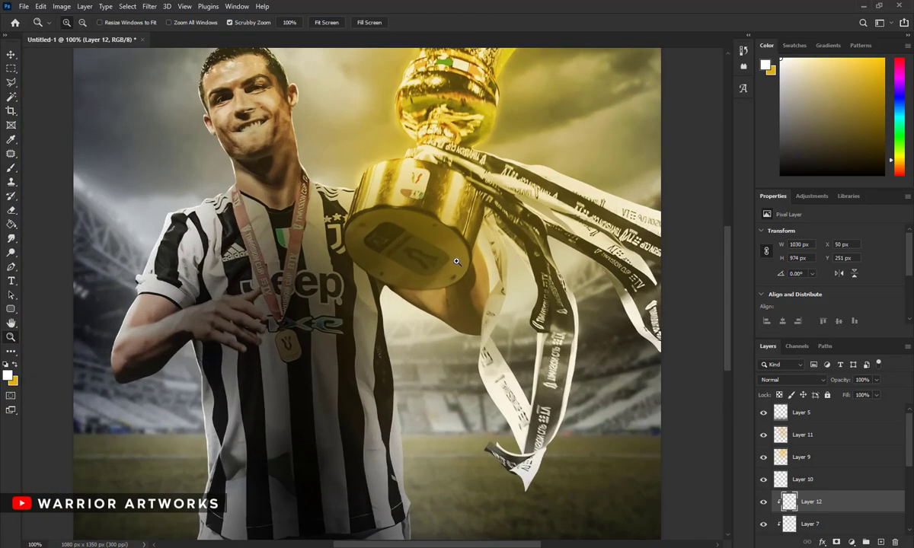
key("b")
key("ctrl+plus")
key("ctrl+plus")
key("ctrl+plus")
scroll(234, 127, "down", 1)
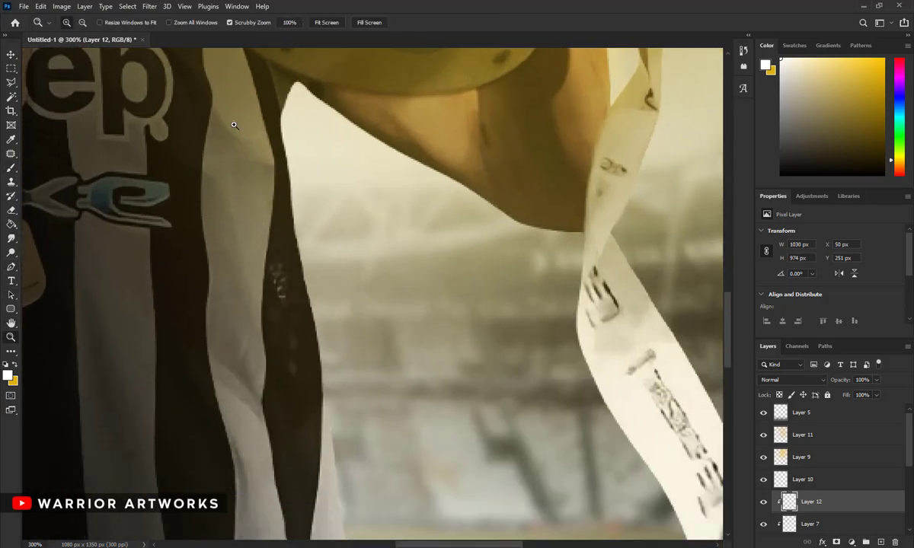
scroll(327, 228, "down", 1)
scroll(297, 91, "down", 1)
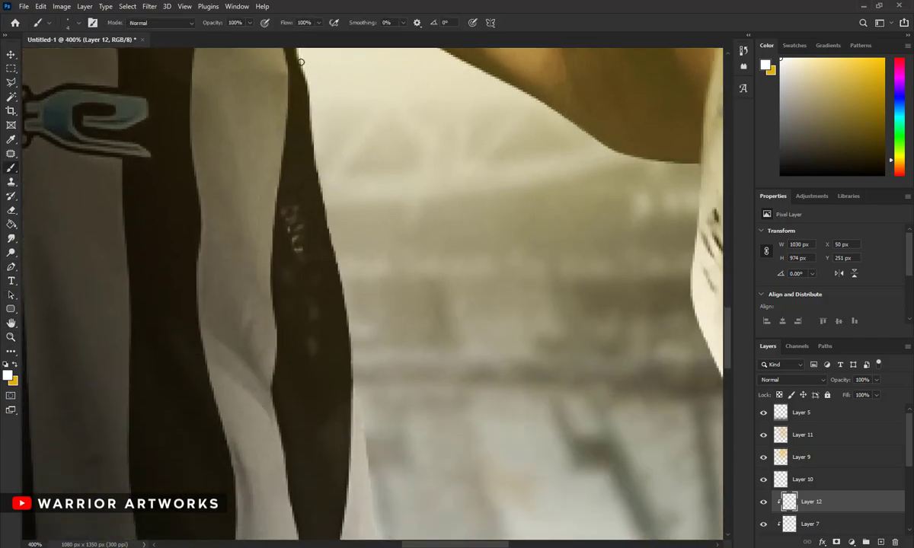
scroll(344, 274, "down", 2)
scroll(357, 304, "down", 3)
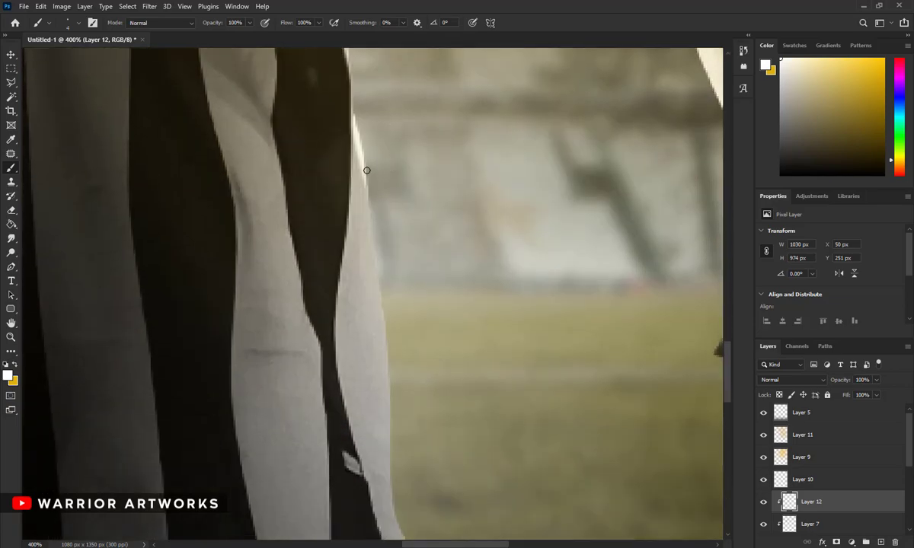
scroll(388, 305, "down", 2)
scroll(379, 89, "down", 1)
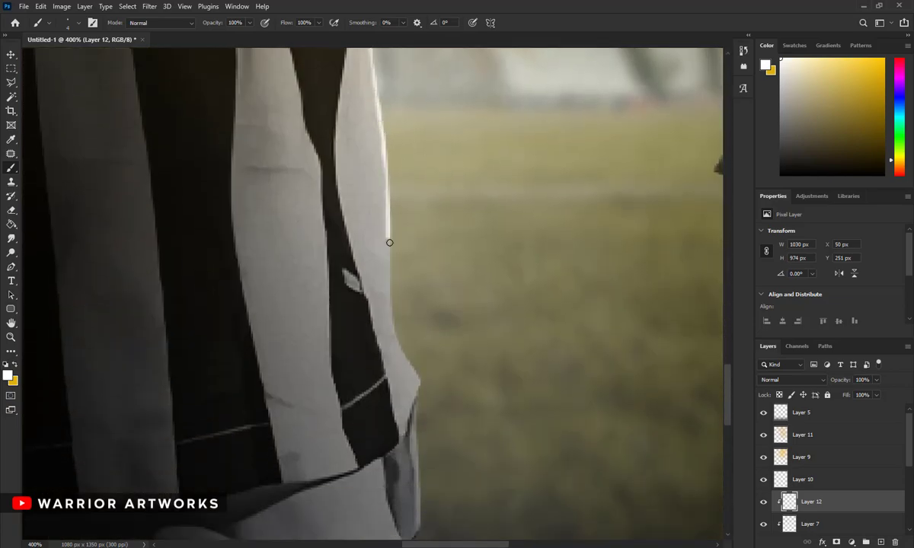
Continue the light rim further down the jersey edge
key("b")
scroll(394, 156, "down", 2)
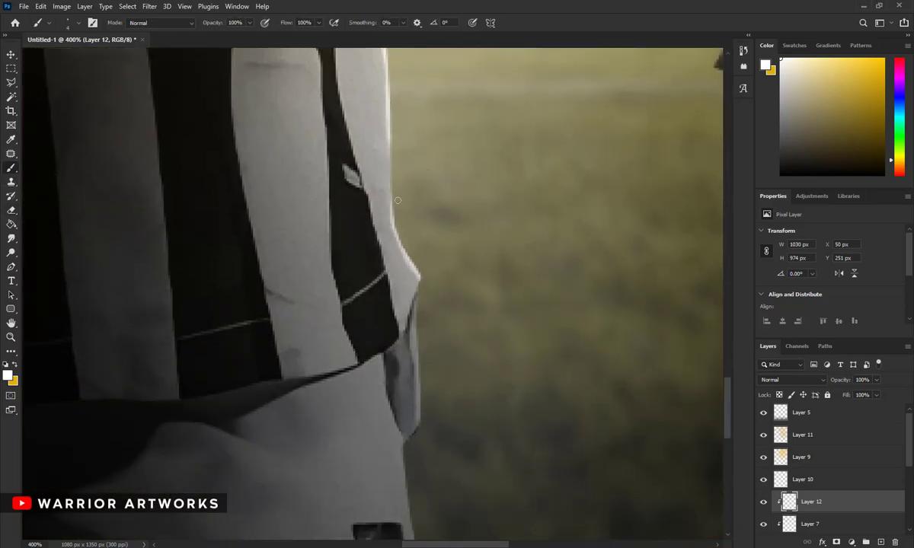
scroll(398, 200, "down", 2)
scroll(424, 359, "down", 4)
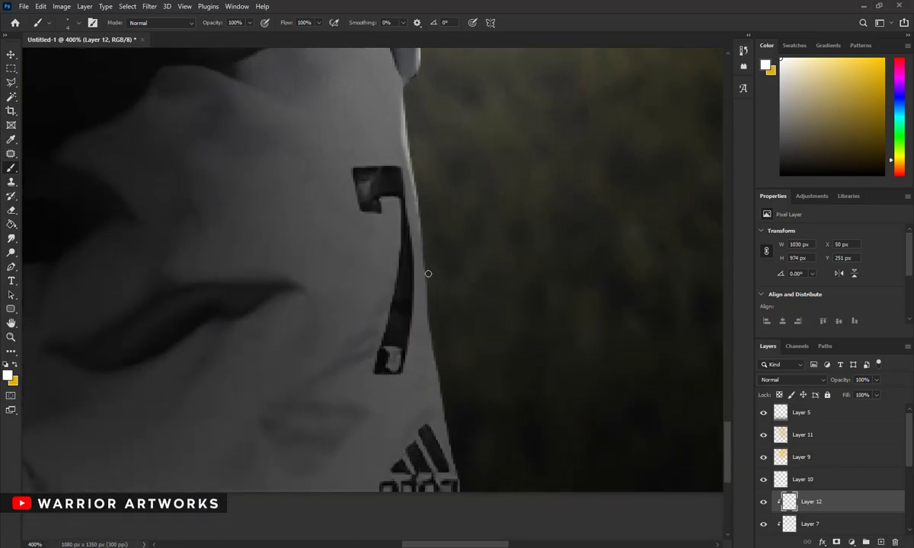
scroll(428, 274, "down", 2)
Zoom in closely on the player's head to paint the hair highlight
key("z")
key("ctrl+0")
left_click_drag(251, 124, 281, 124)
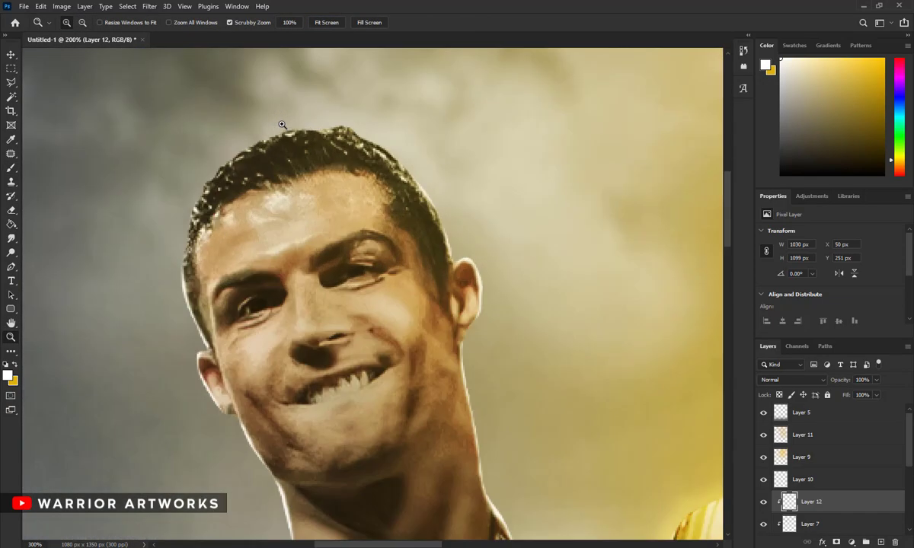
left_click(282, 124)
key("b")
Erase stray light around the hair with the Eraser at size 10
key("e")
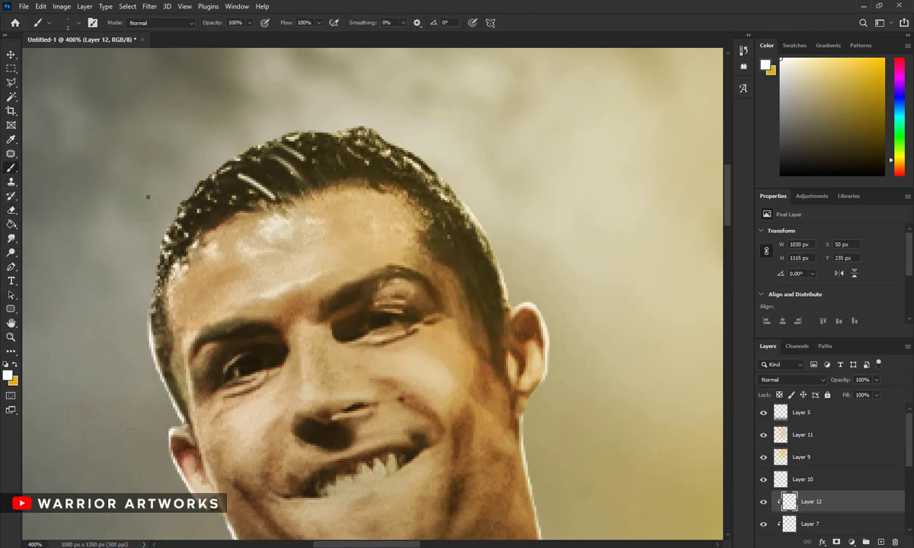
key("e")
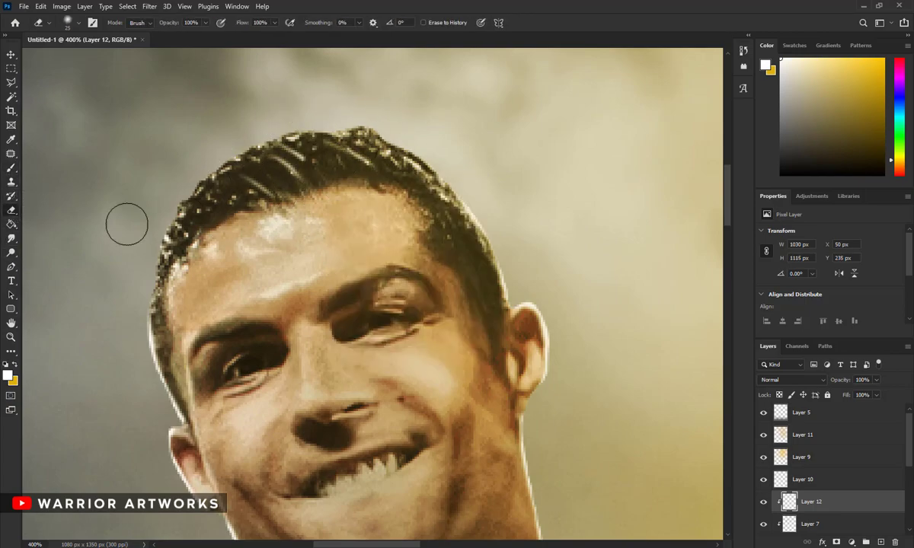
key("b")
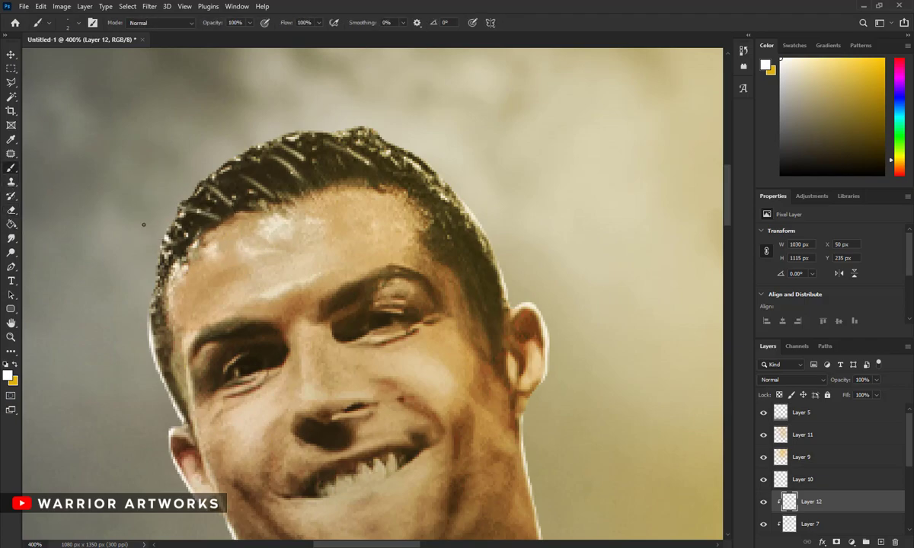
key("e")
key("bracketleft")
key("bracketleft")
key("bracketleft")
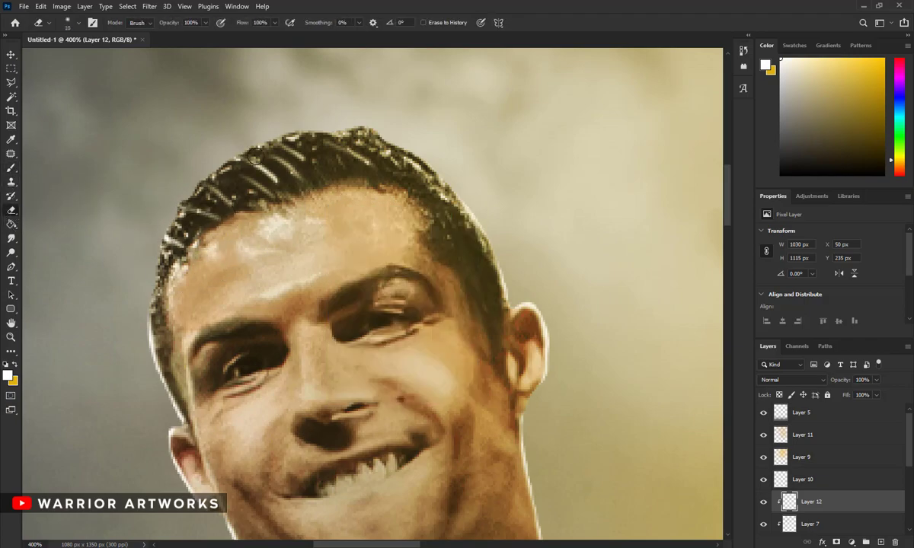
scroll(242, 192, "down", 3)
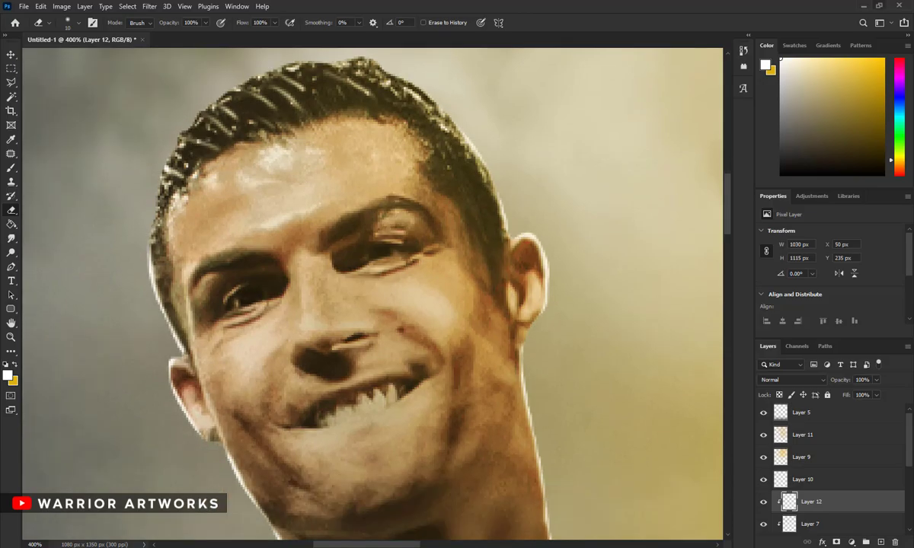
Zoom out to the whole image, then zoom in on the neck area
key("z")
key("ctrl+minus")
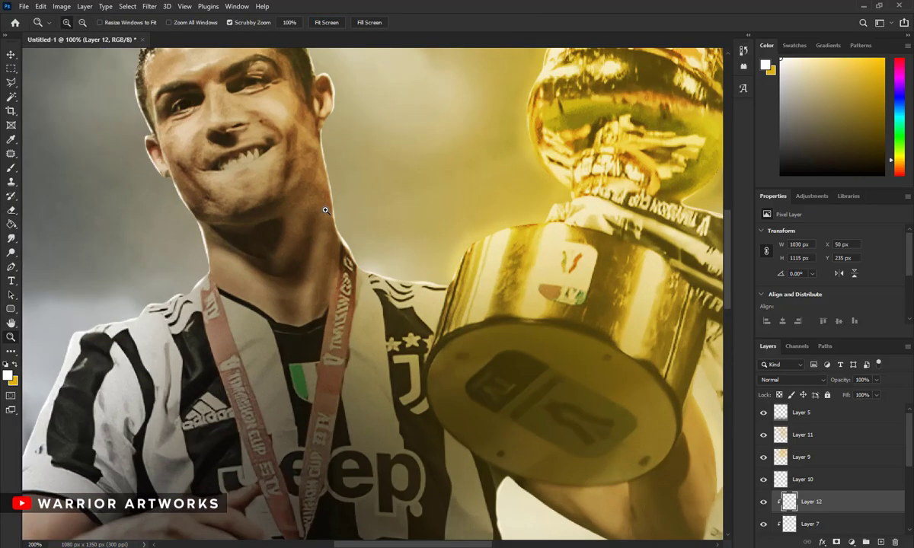
left_click_drag(322, 210, 426, 213)
Create Layer 13 above Layer 12 for the extra highlights
key("ctrl+j")
left_click_drag(811, 524, 828, 496)
key("b")
scroll(370, 230, "down", 1)
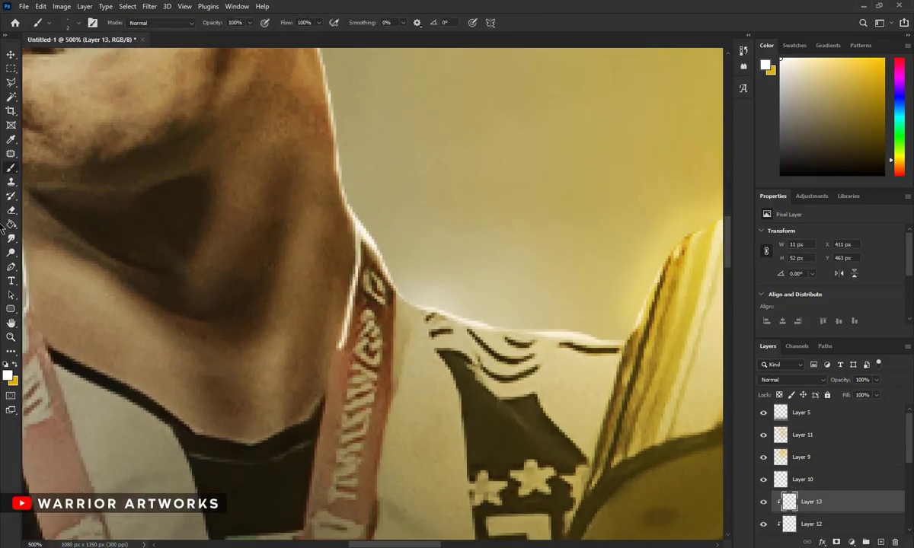
Adjust the eraser and brush sizes from the brush presets
key("e")
right_click(425, 373)
right_click(518, 375)
key("b")
scroll(395, 248, "down", 1)
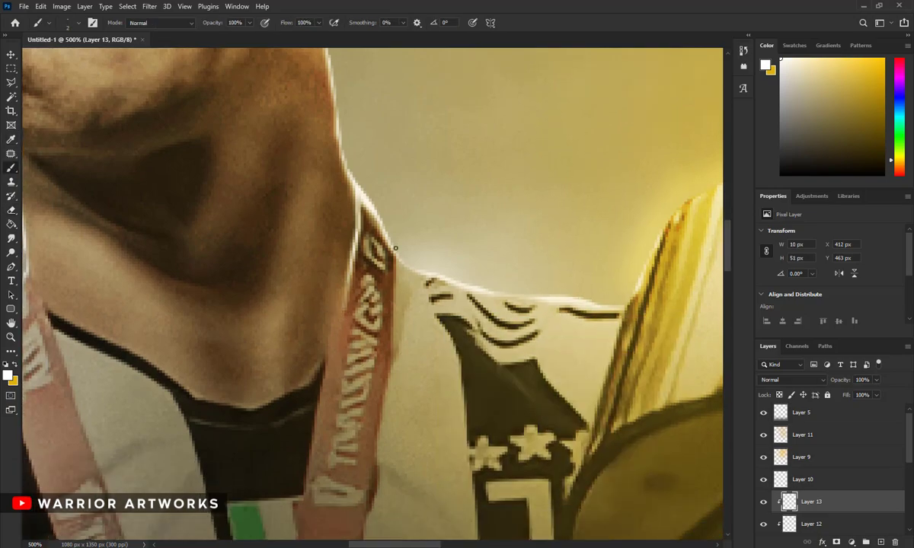
Erase the stray light near the collar
left_click(11, 211)
left_click_drag(388, 354, 403, 358)
scroll(409, 313, "down", 1)
scroll(534, 415, "right", 3)
left_click(8, 169)
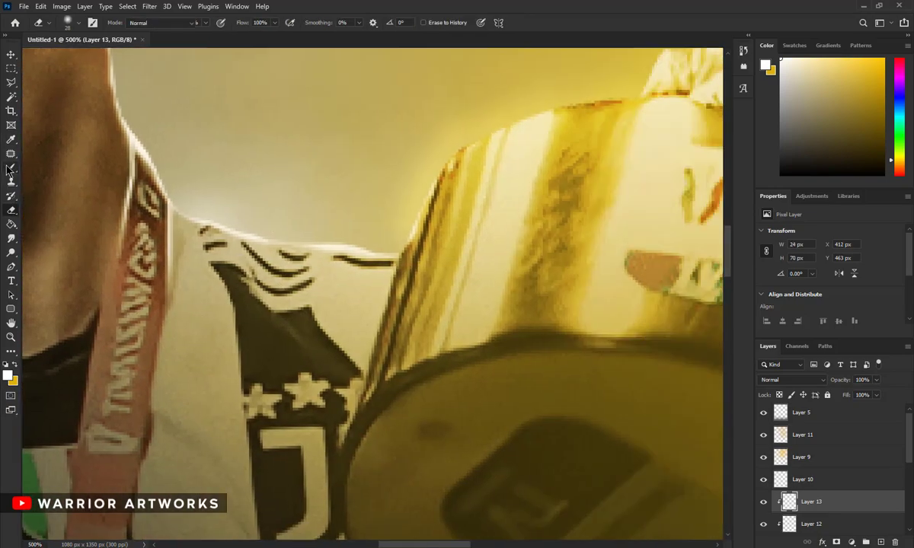
Zoom back in on the player's neck, ready to paint
key("z")
left_click_drag(346, 343, 305, 204)
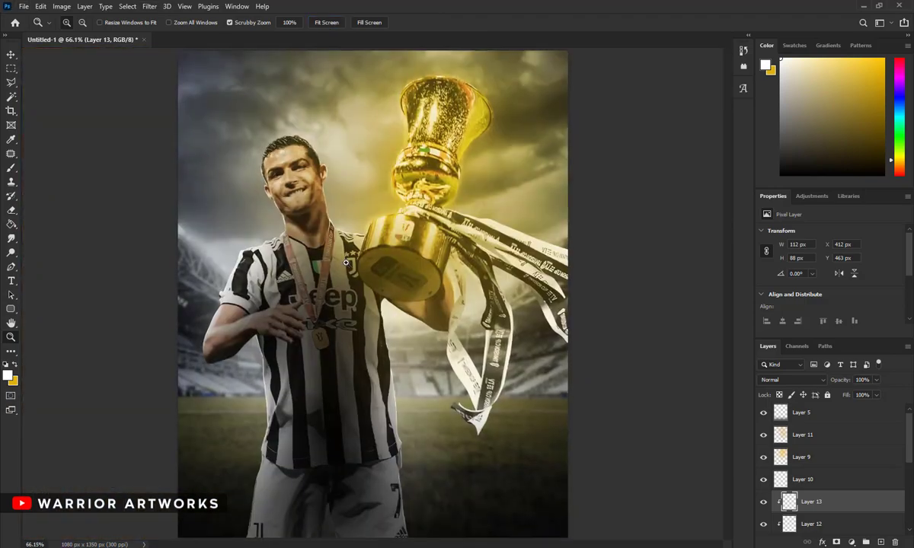
left_click(12, 167)
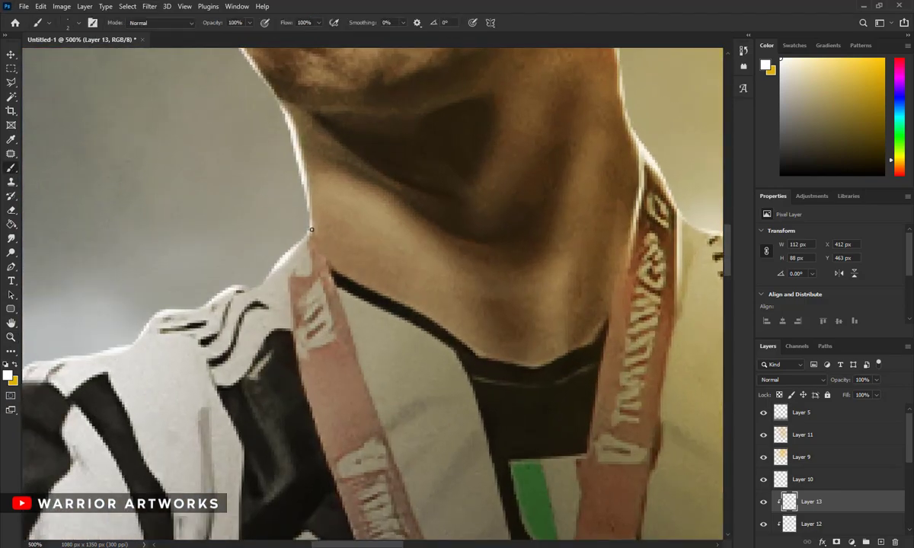
scroll(286, 291, "up", 1)
Touch up the neck highlights, alternating brush and eraser while panning
left_click(12, 210)
scroll(450, 207, "up", 1)
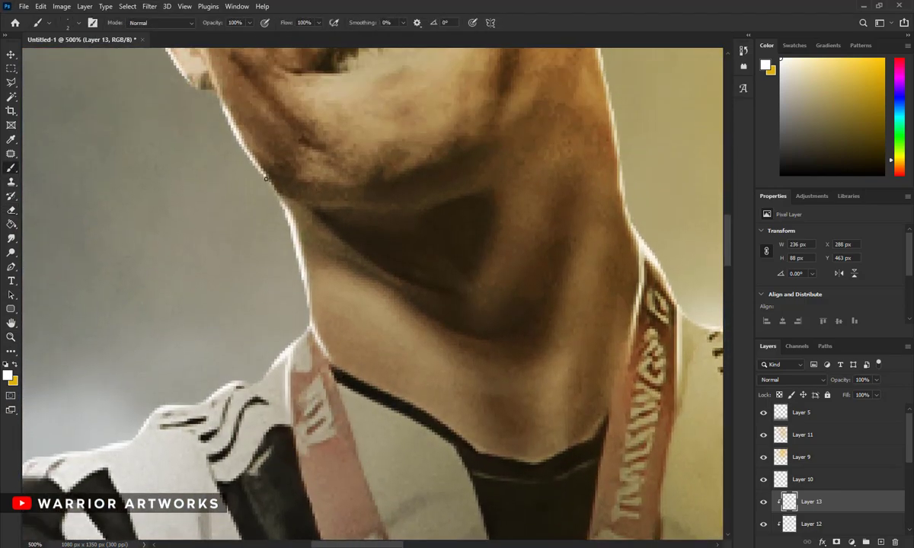
scroll(452, 228, "up", 1)
scroll(360, 108, "up", 1)
scroll(360, 107, "up", 3)
scroll(533, 251, "down", 6)
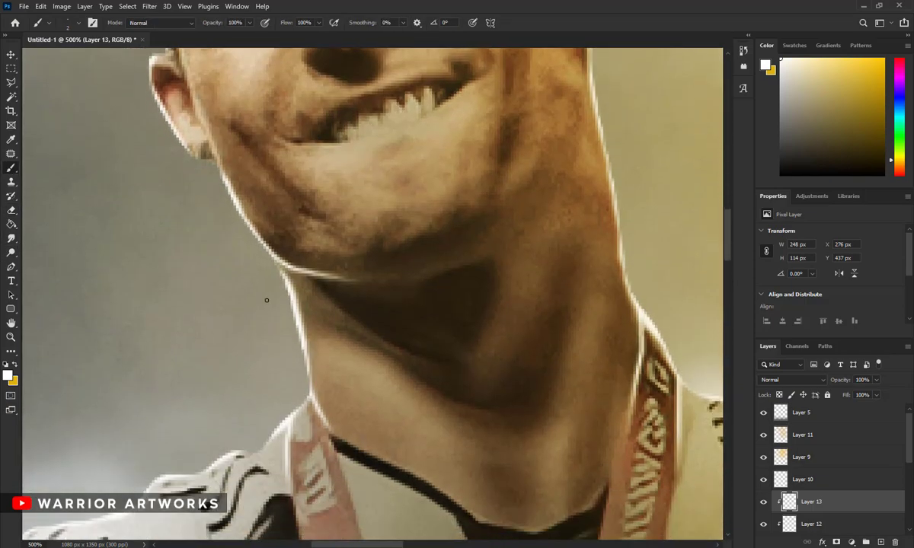
scroll(584, 289, "down", 1)
scroll(584, 289, "up", 3)
scroll(406, 275, "up", 3)
key("b")
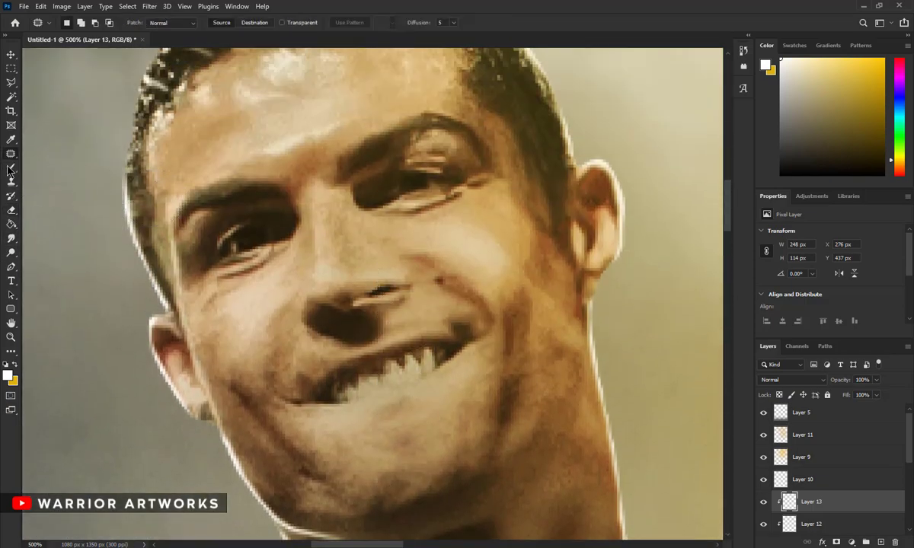
scroll(586, 209, "up", 1)
key("e")
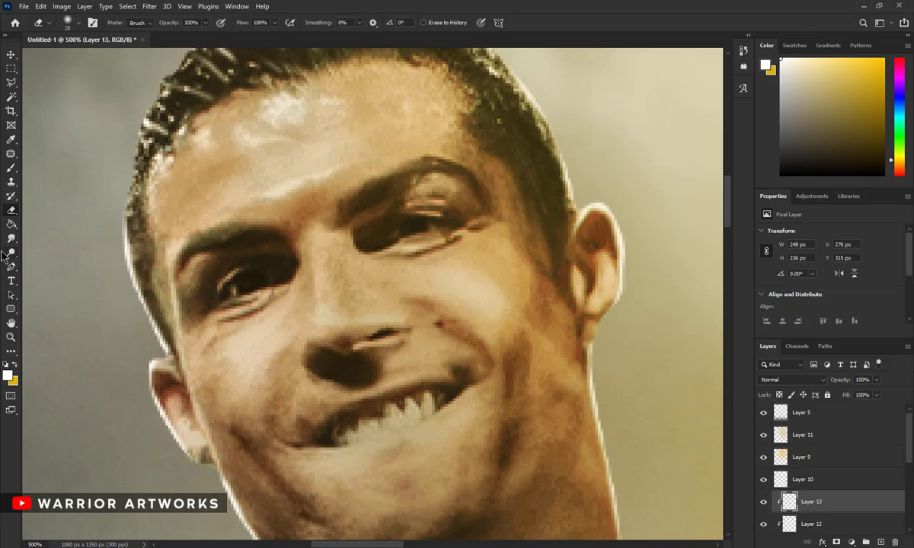
Zoom in on the arm and sleeve and trim the highlight along the hand's edge
key("z")
key("ctrl+0")
scroll(97, 230, "up", 5)
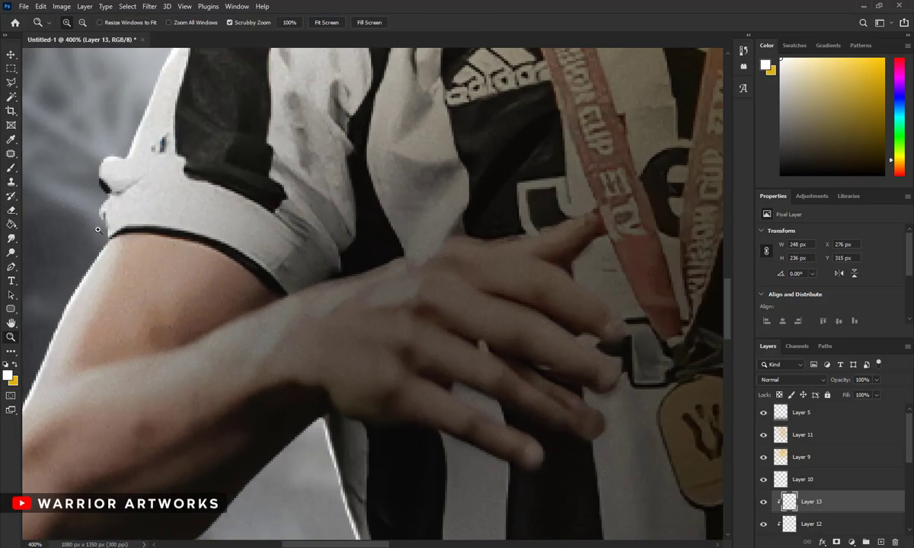
key("b")
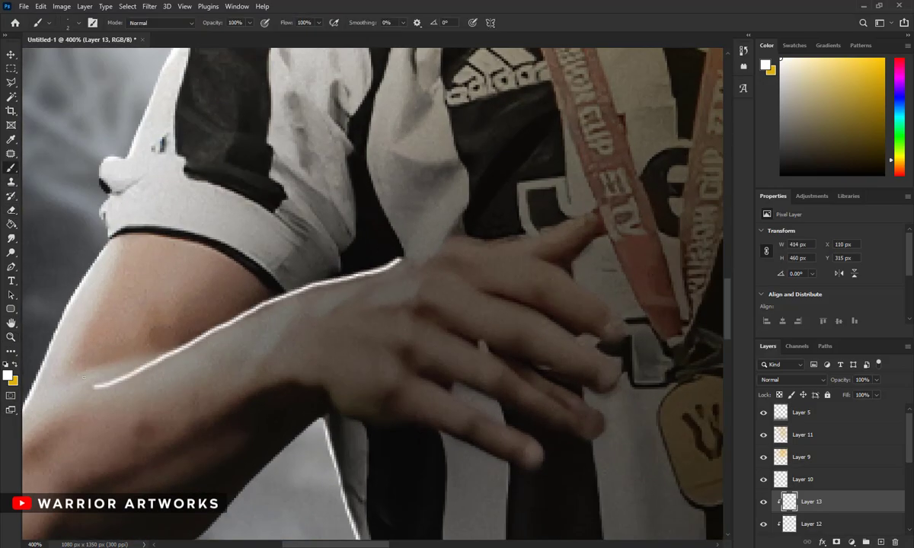
key("e")
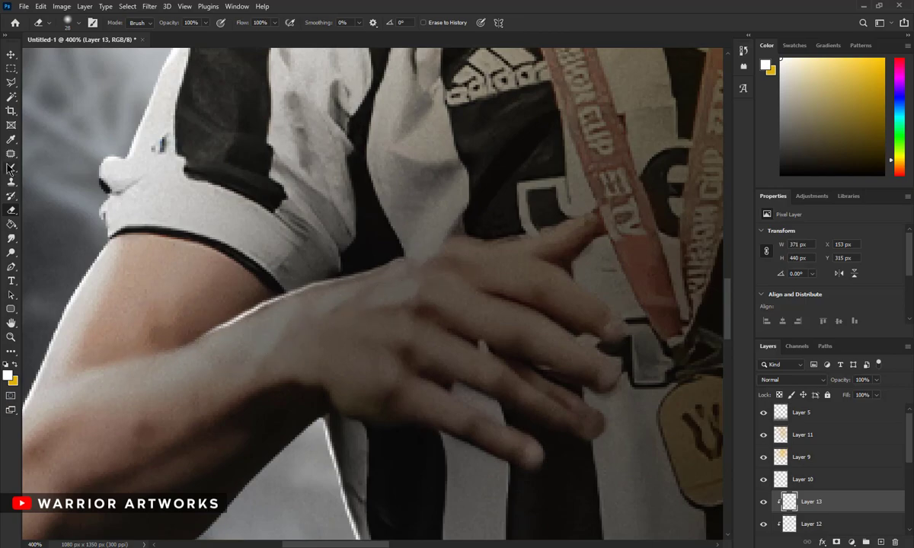
left_click_drag(586, 217, 453, 228)
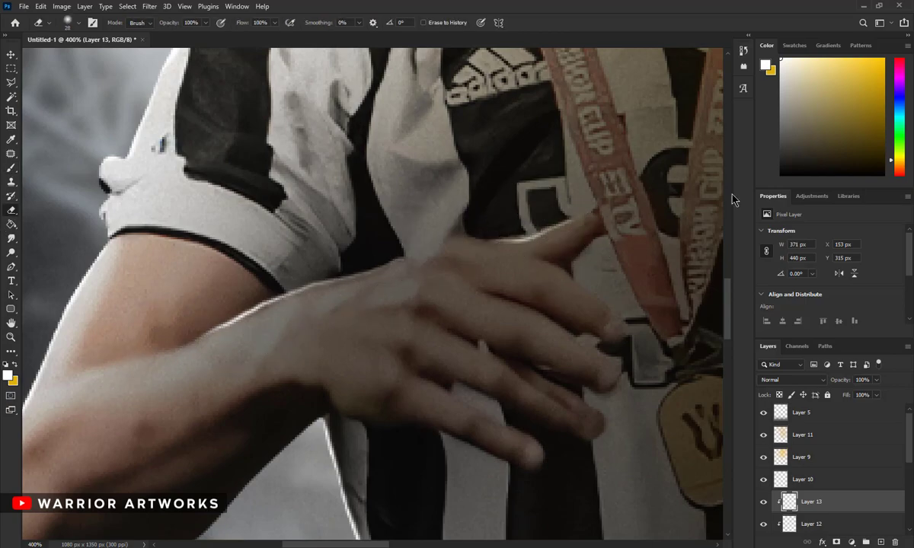
Erase the stray white highlight line along the hand
key("b")
left_click(12, 210)
left_click_drag(521, 256, 633, 338)
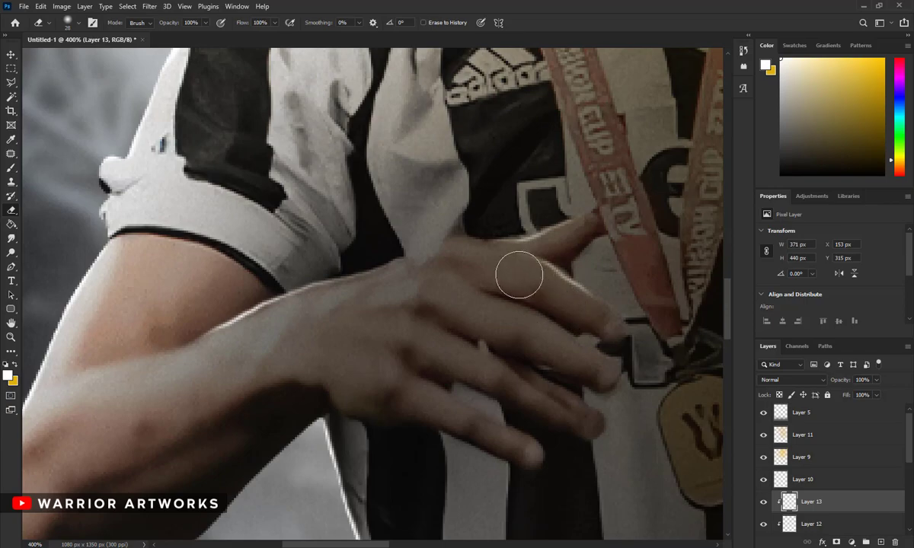
key("z")
scroll(366, 290, "down", 5)
scroll(493, 473, "up", 5)
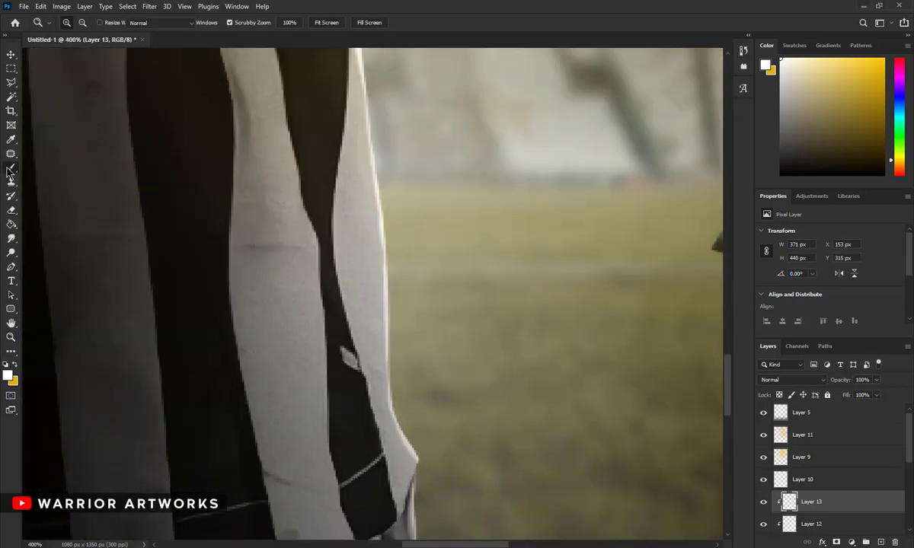
Refine the highlights around the jersey stripes with brush and eraser
left_click(10, 169)
scroll(421, 303, "down", 3)
scroll(224, 259, "down", 2)
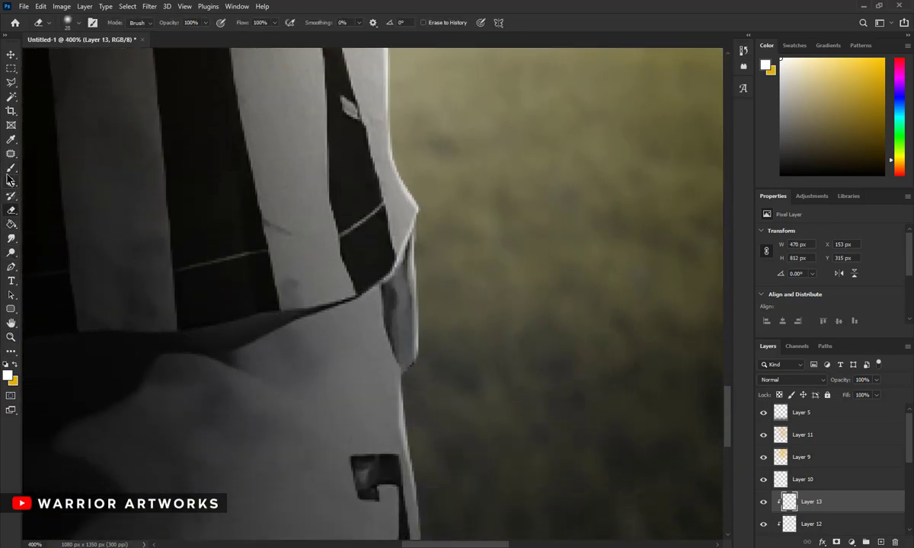
key("e")
key("z")
scroll(367, 343, "down", 3)
Paint a thin white rim light along the neck
scroll(531, 368, "down", 2)
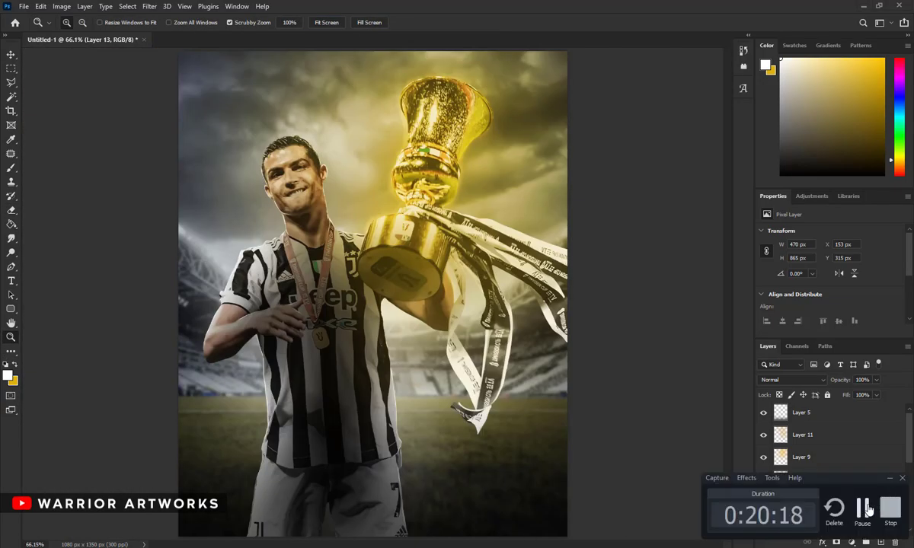
scroll(259, 337, "up", 4)
left_click(260, 338)
key("b")
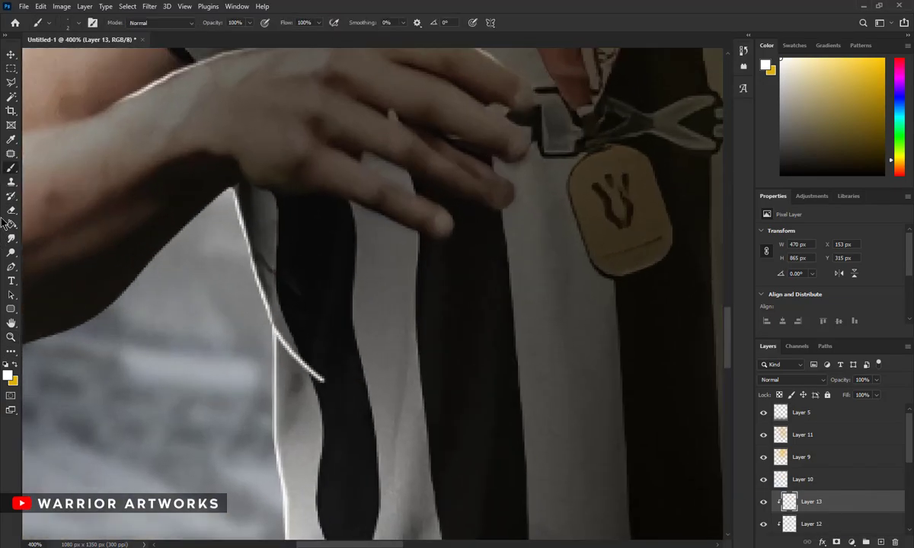
scroll(163, 265, "down", 2)
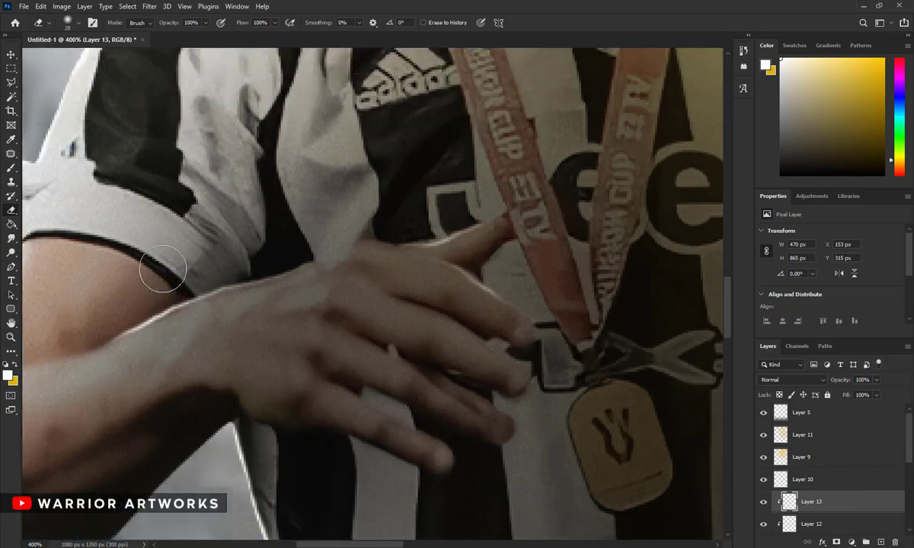
key("z")
scroll(305, 257, "down", 2)
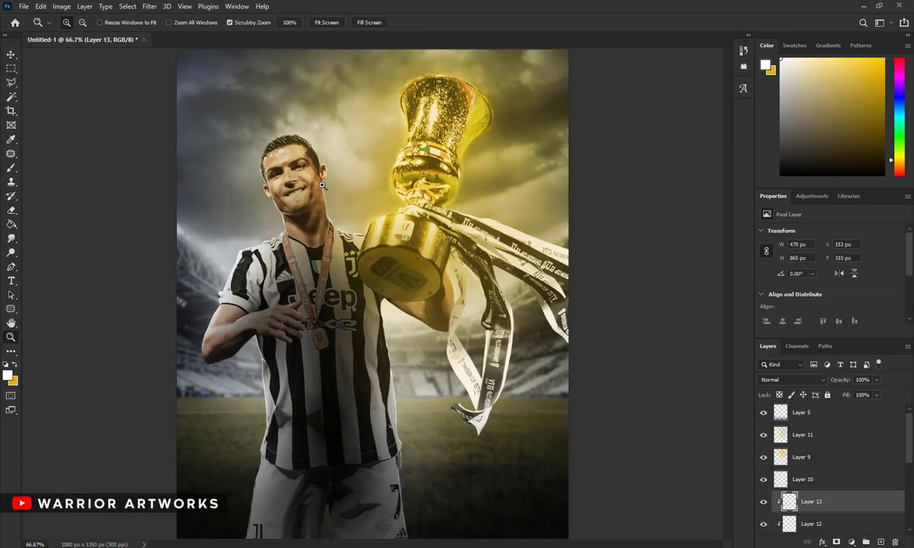
scroll(322, 185, "up", 5)
left_click(8, 171)
left_click_drag(343, 200, 318, 274)
Add a new layer clipped to the player, set to Overlay blending
key("e")
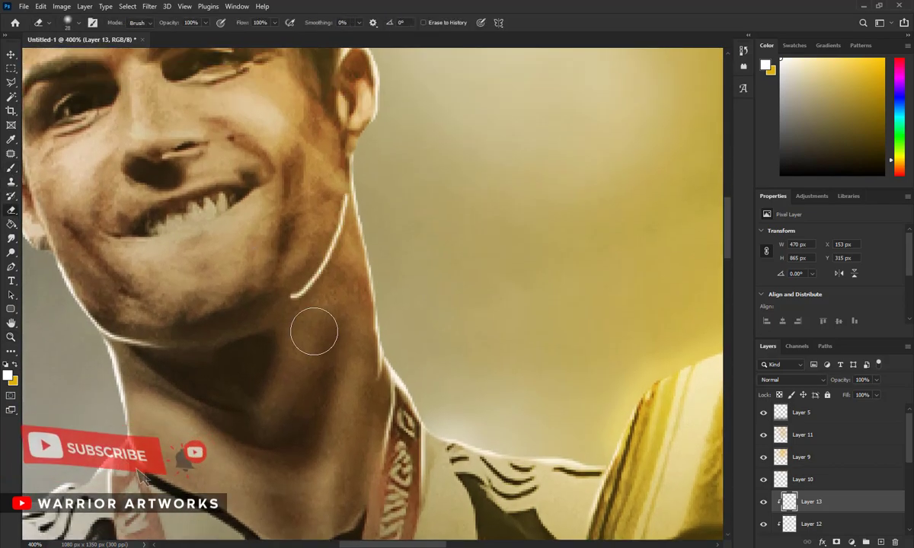
key("ctrl+0")
key("ctrl+shift+alt+n")
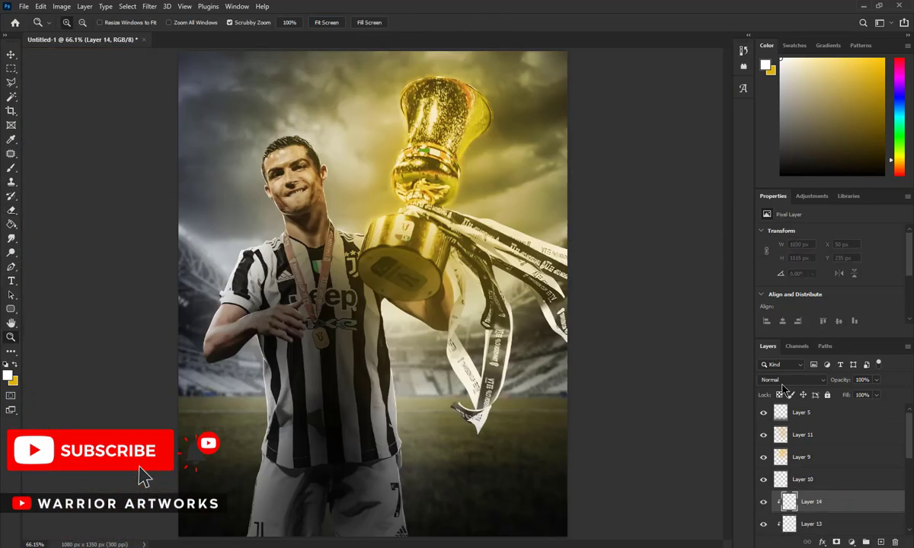
key("shift+alt+o")
Set up a large soft gold brush at 3% flow
key("b")
right_click(351, 190)
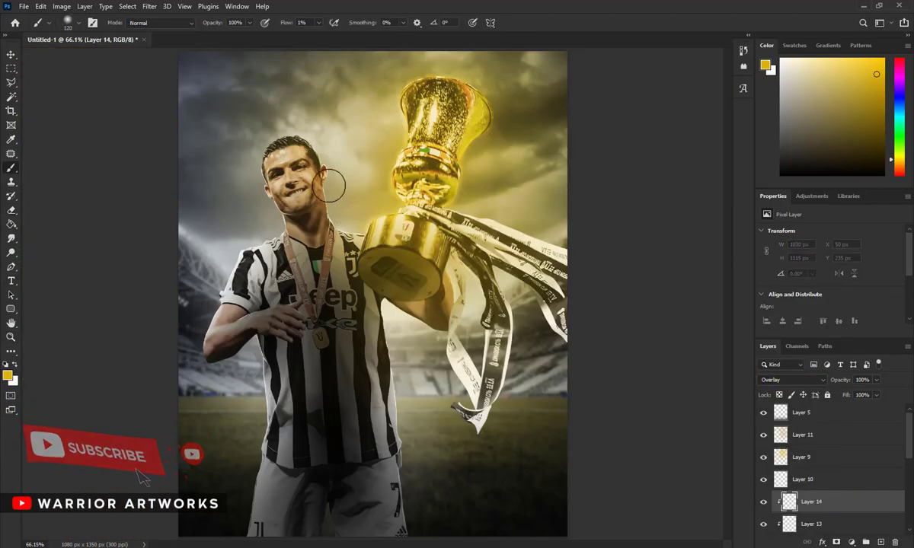
key("shift+0")
key("shift+1")
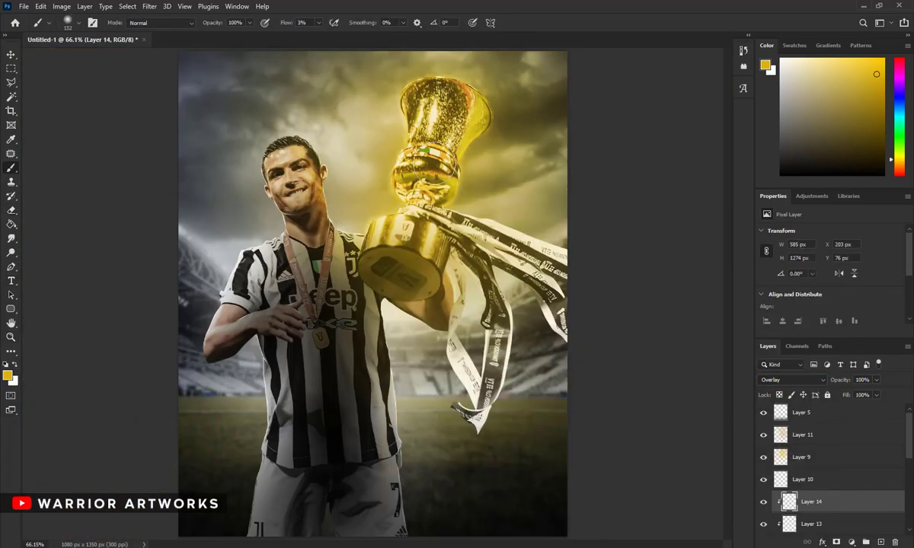
key("shift+0")
key("shift+3")
Add another clipped layer and set a 10 px brush on Layer 14 at the chest
key("ctrl+shift+alt+n")
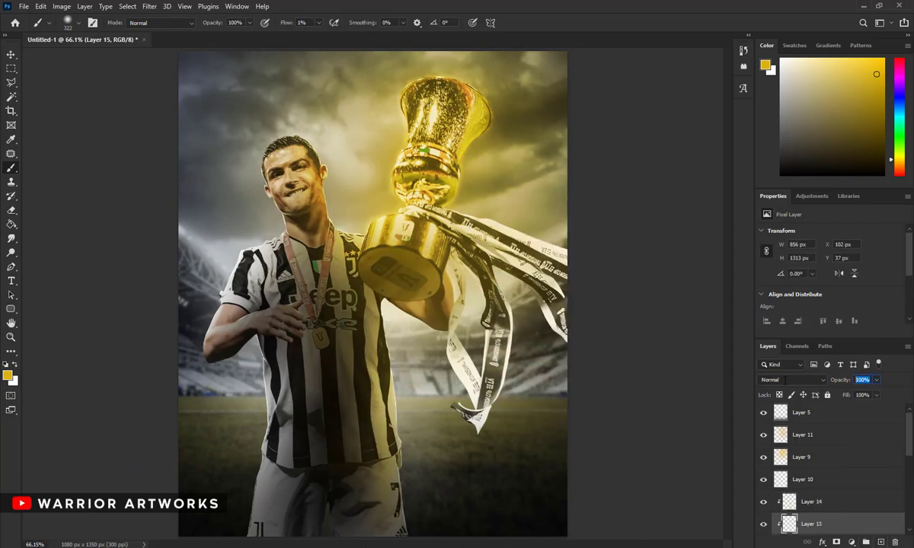
type("50")
left_click(11, 337)
left_click(187, 248)
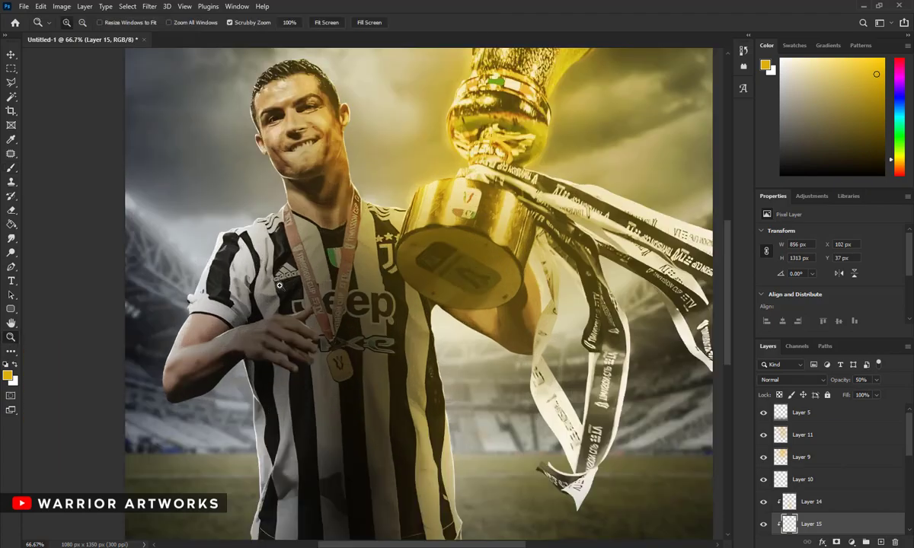
left_click(186, 248)
key("b")
right_click(516, 133)
key("Escape")
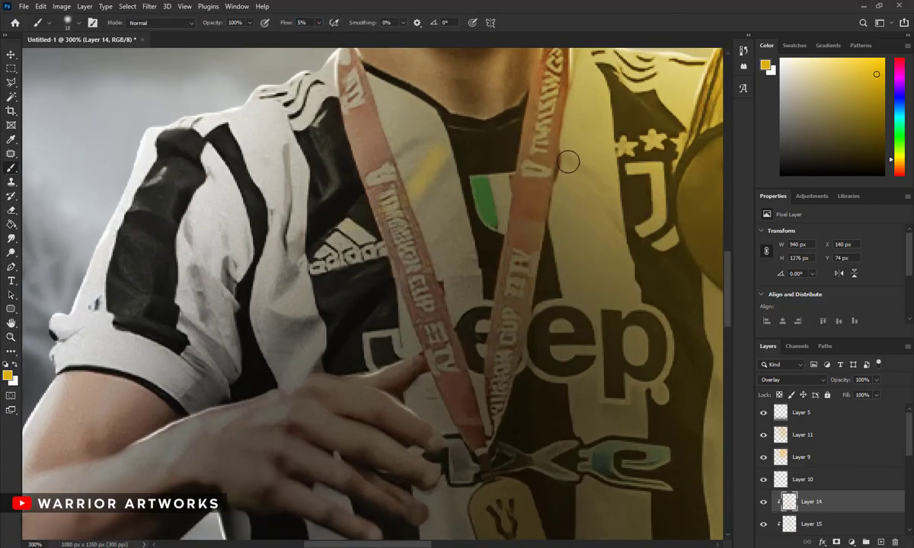
right_click(626, 271)
type("10")
key("Return")
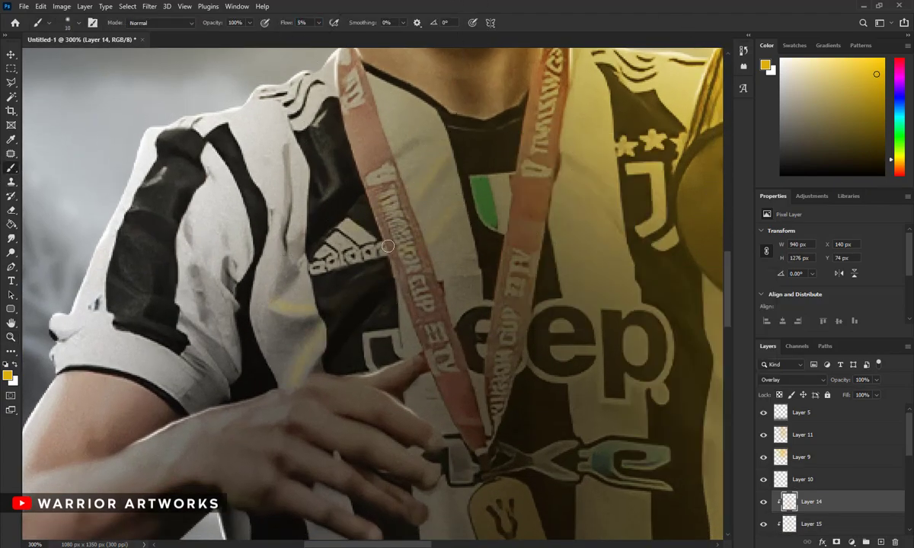
Resize the brush to 29 px while working across the chest
scroll(439, 381, "down", 2)
scroll(191, 368, "down", 4)
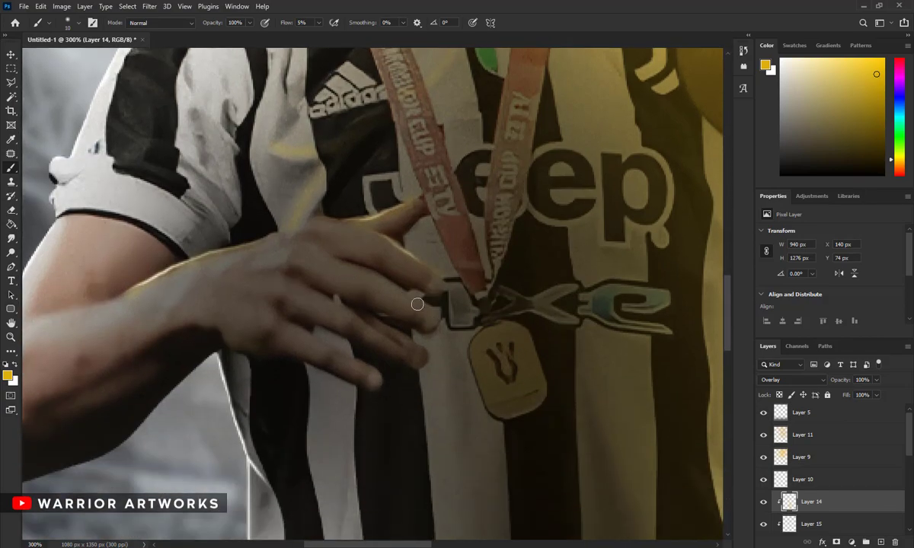
right_click(642, 356)
type("29")
key("Return")
scroll(577, 180, "down", 6)
scroll(577, 180, "right", 3)
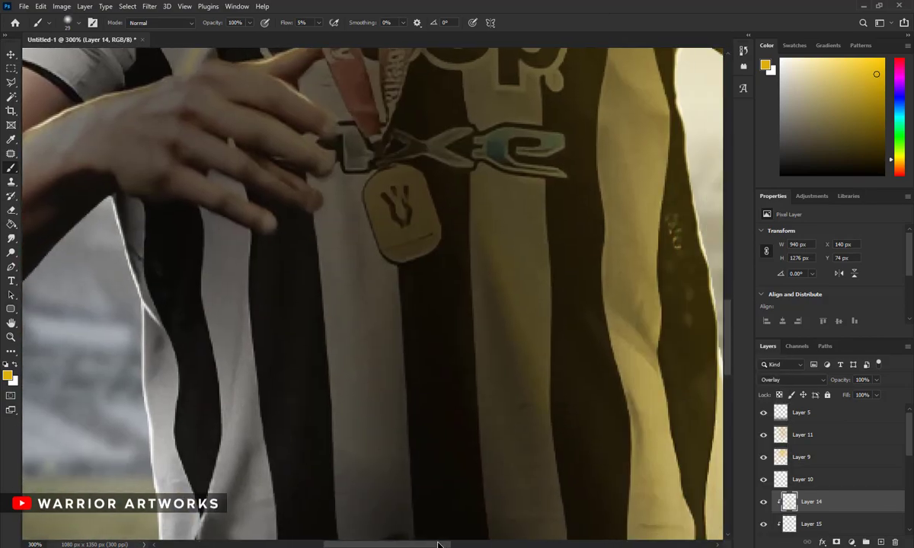
scroll(674, 356, "up", 10)
scroll(616, 249, "up", 4)
scroll(400, 216, "up", 6)
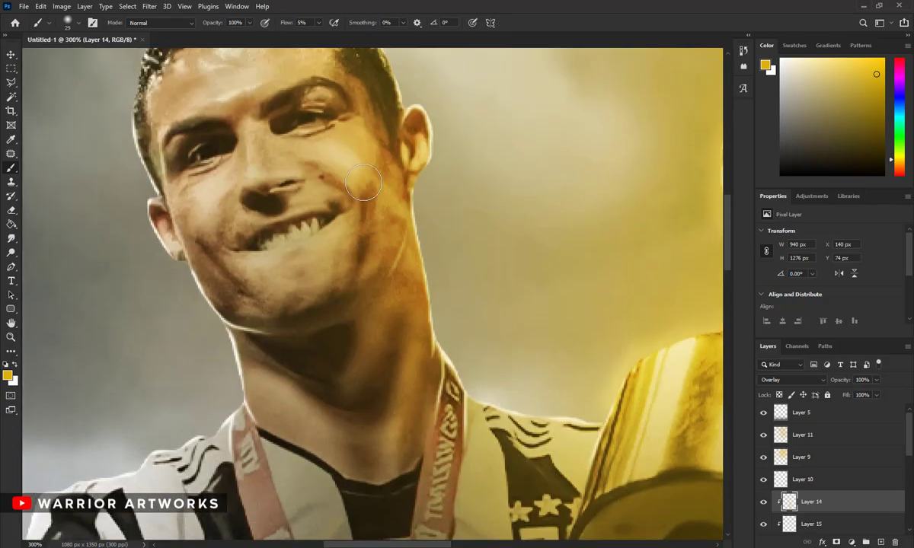
Zoom to 100% on the shirt and trophy with the brush ready
left_click(10, 338)
left_click(323, 22)
left_click(292, 22)
key("b")
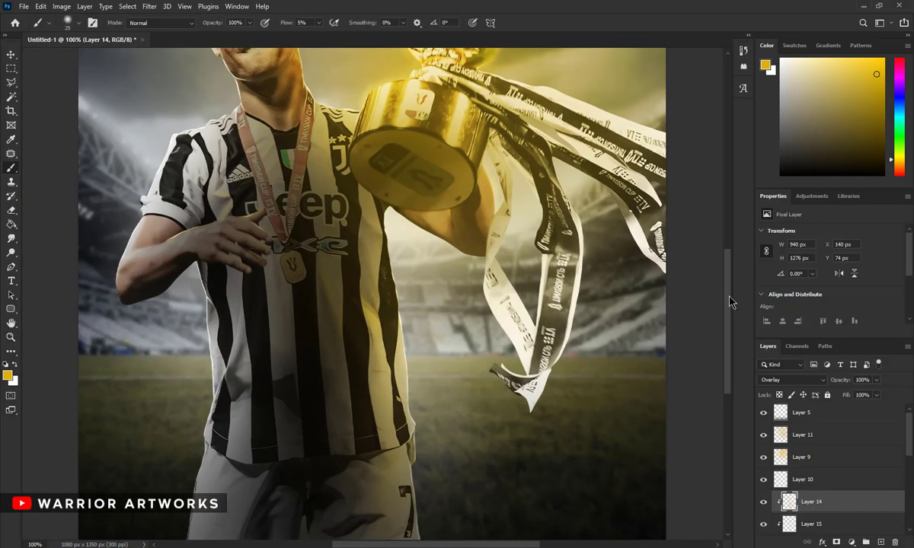
scroll(262, 410, "up", 5)
scroll(282, 346, "up", 5)
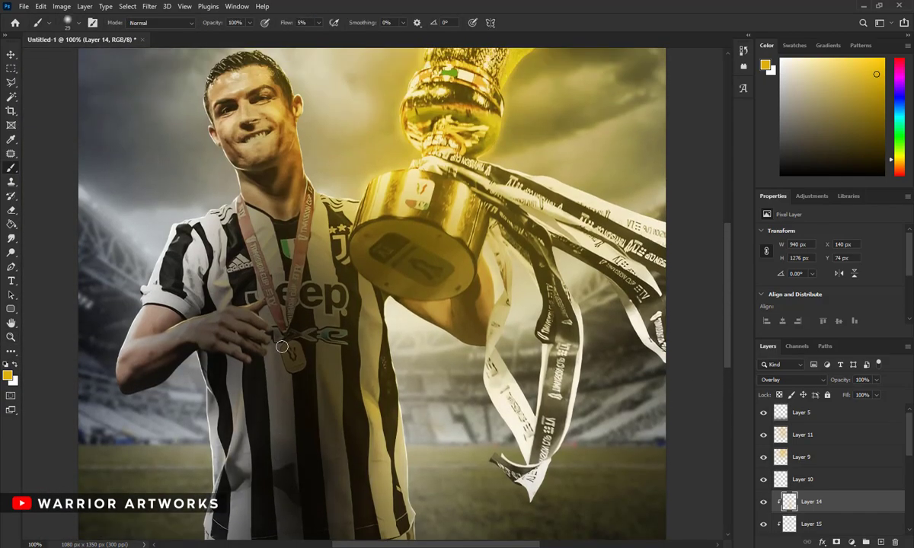
right_click(282, 156)
key("Escape")
left_click(10, 337)
On a new clipped layer above Layer 15, softly lighten the shirt from the shoulder down
left_click(326, 22)
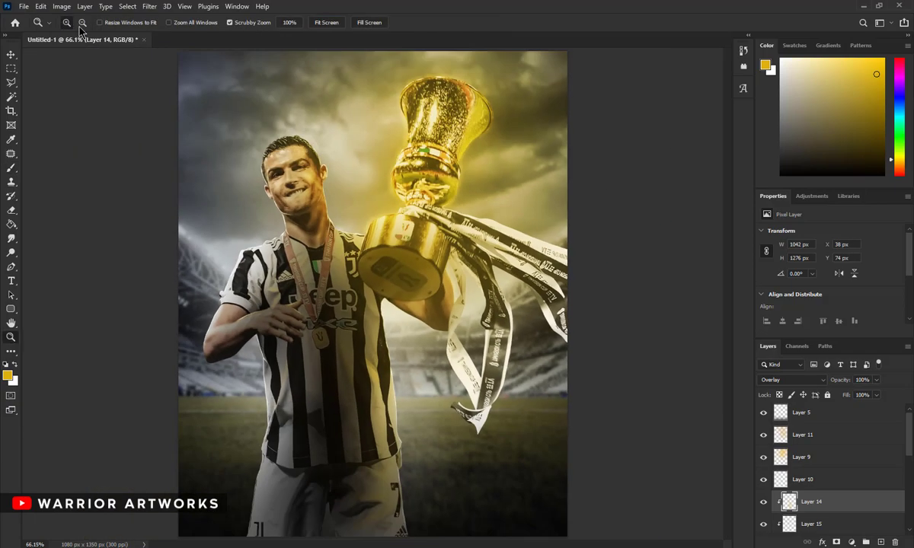
left_click(810, 524)
scroll(835, 498, "down", 3)
left_click(835, 498)
key("ctrl+shift+alt+n")
left_click(13, 172)
right_click(416, 297)
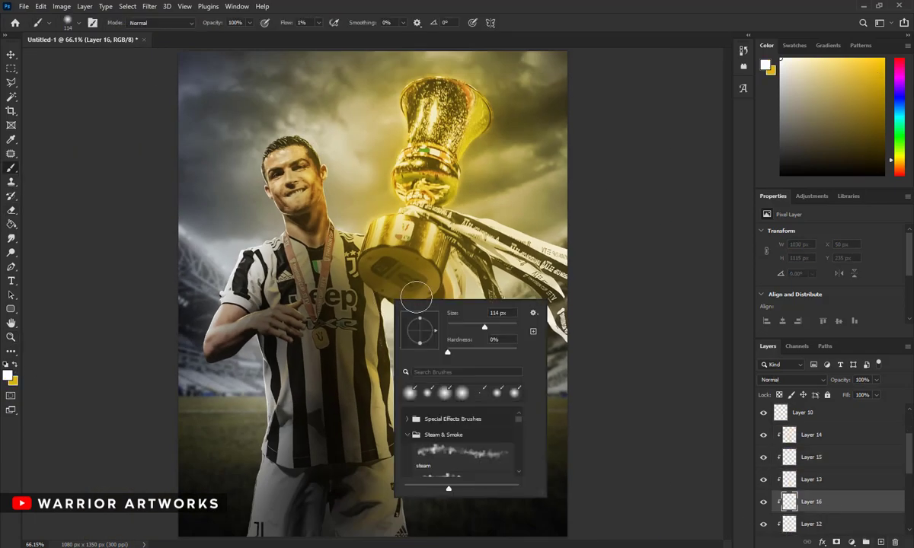
key("Return")
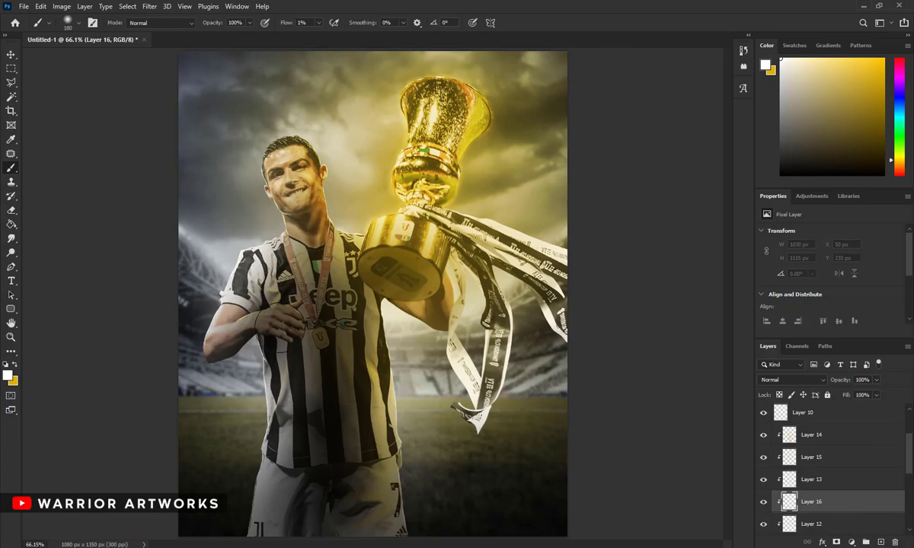
left_click_drag(251, 262, 240, 416)
Add another clipped Overlay paint layer and a Color Lookup adjustment layer
key("ctrl+shift+alt+n")
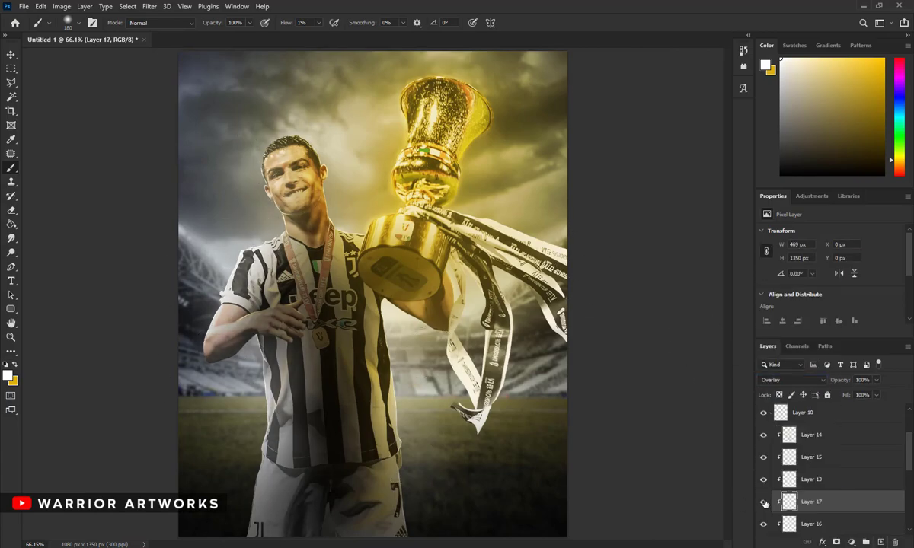
key("z")
key("ctrl+minus")
left_click(851, 541)
Apply the Kodak 5218 Kodak 2395 LUT, then add Color Lookup 3 trying EdgyAmber and DropBlues
left_click(799, 460)
left_click(821, 234)
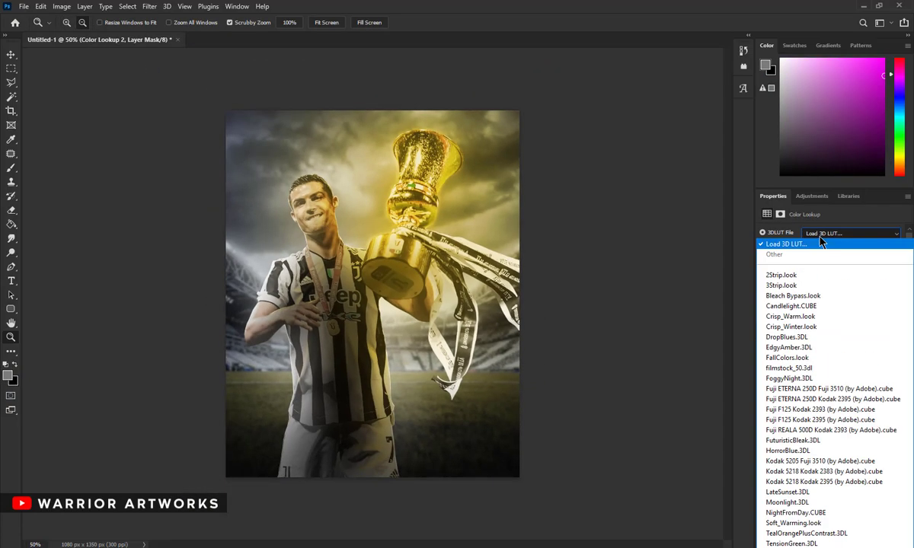
left_click(815, 481)
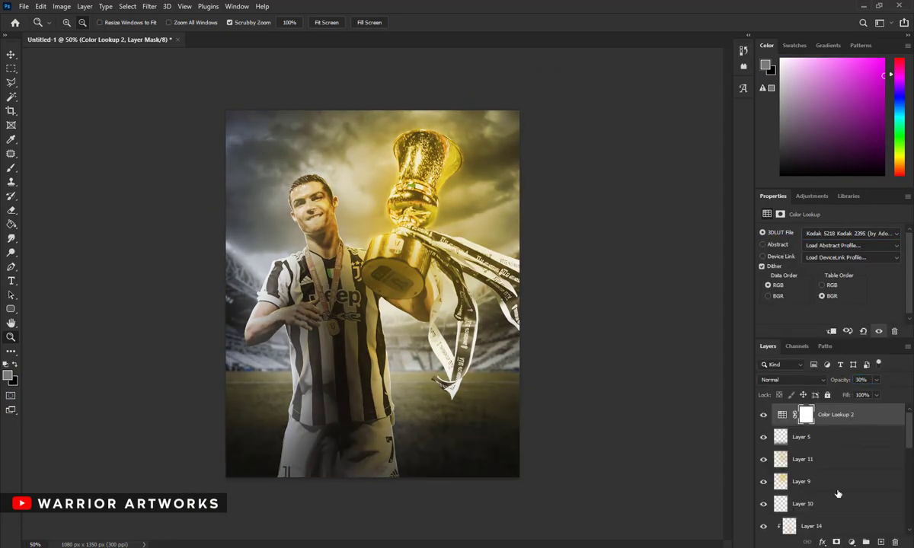
left_click(851, 542)
left_click(799, 460)
left_click(821, 234)
left_click(809, 281)
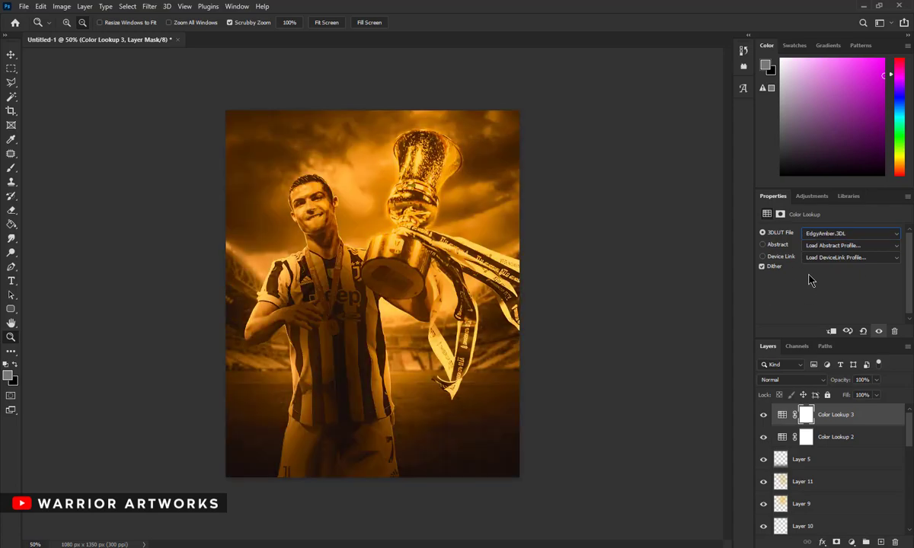
key("Up")
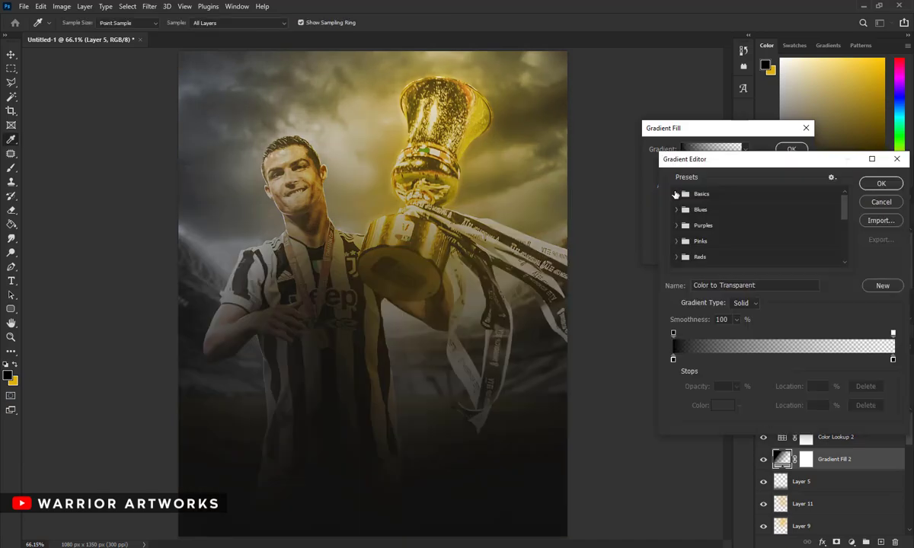
Review Gradient Fill 2's yellow-to-black gradient and its blend mode options
left_click(690, 210)
left_click(881, 184)
left_click(791, 148)
key("z")
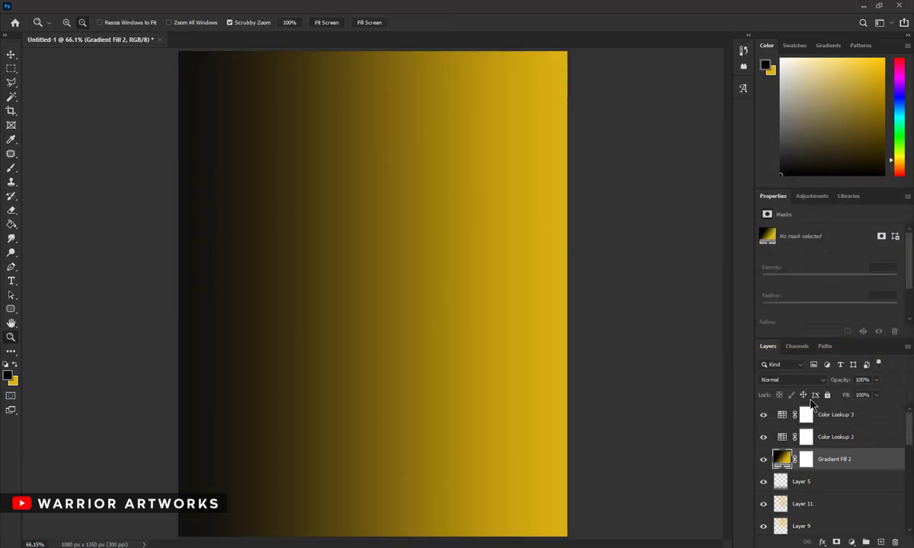
left_click(784, 379)
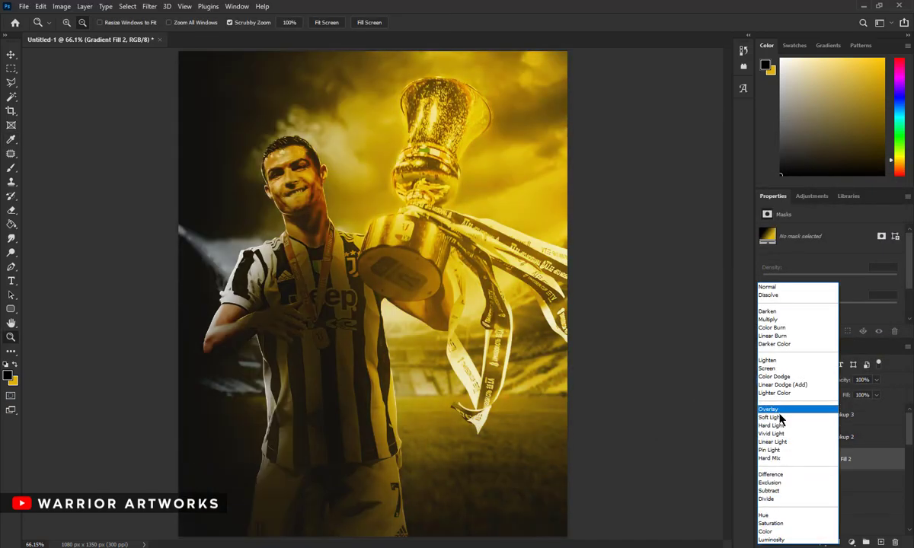
key("Escape")
Change Gradient Fill 2's dark stop to white, making a white-to-gold gradient
double_click(785, 457)
left_click(710, 148)
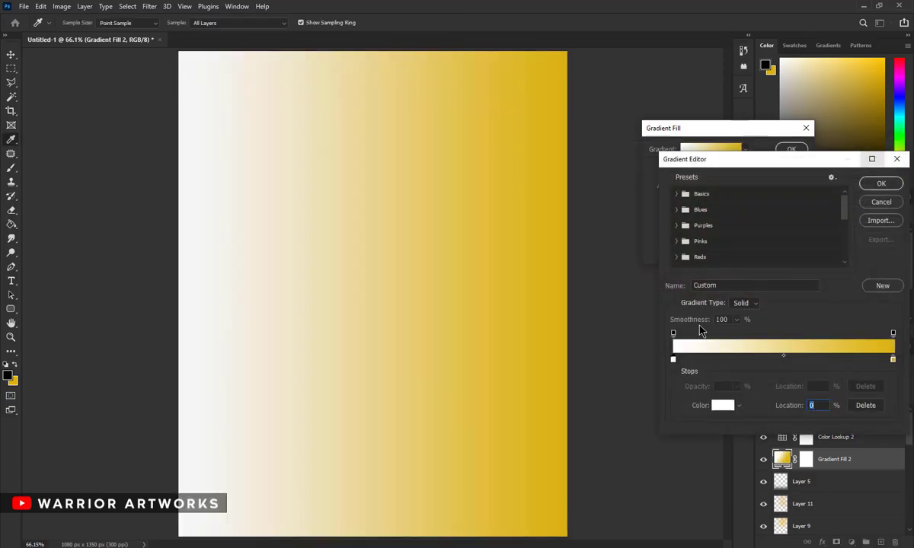
left_click(881, 184)
left_click(791, 148)
Blend the gradient in Soft Light at 25% opacity
left_click(785, 379)
left_click(776, 418)
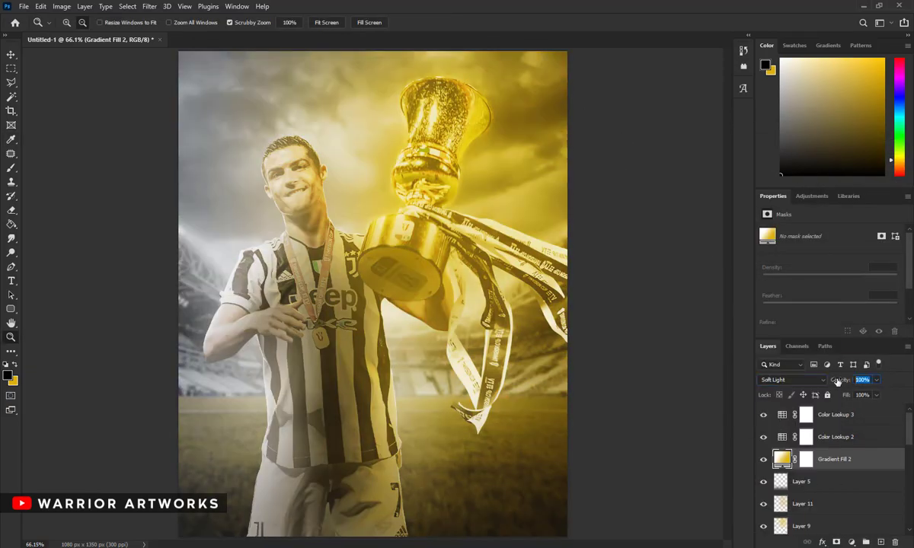
key("2")
key("5")
key("ctrl+minus")
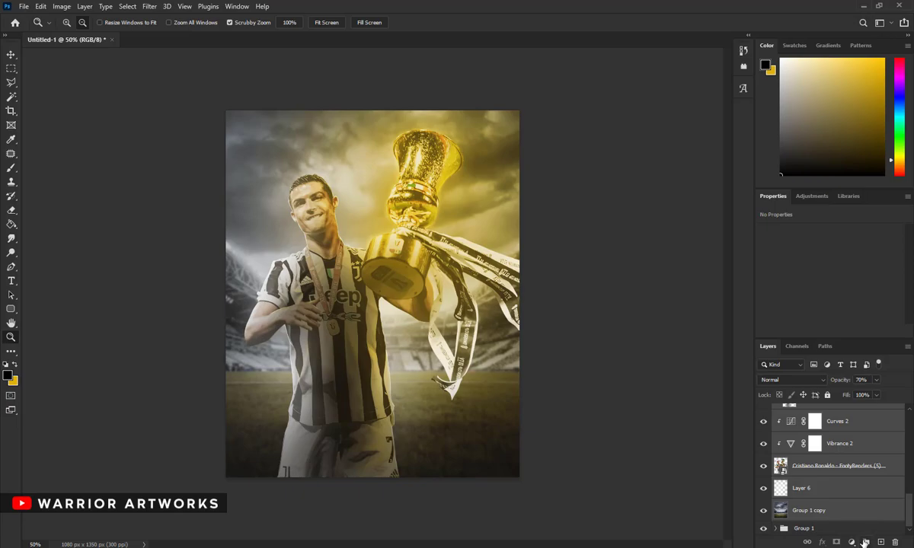
Merge the artwork's layer groups into a single Group 2 copy layer
left_click(774, 410)
right_click(816, 410)
left_click(734, 463)
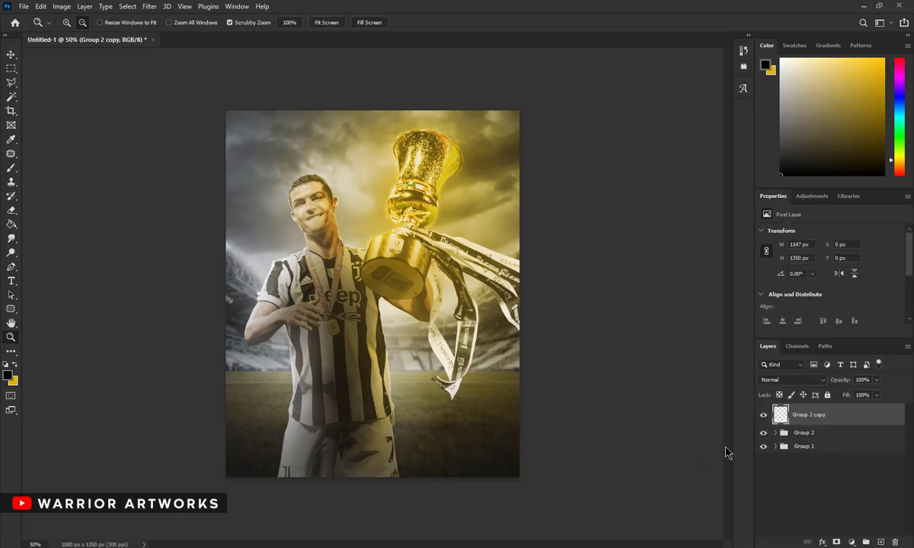
Warm the merged layer's Camera Raw temperature to +10
left_click(149, 6)
left_click(182, 163)
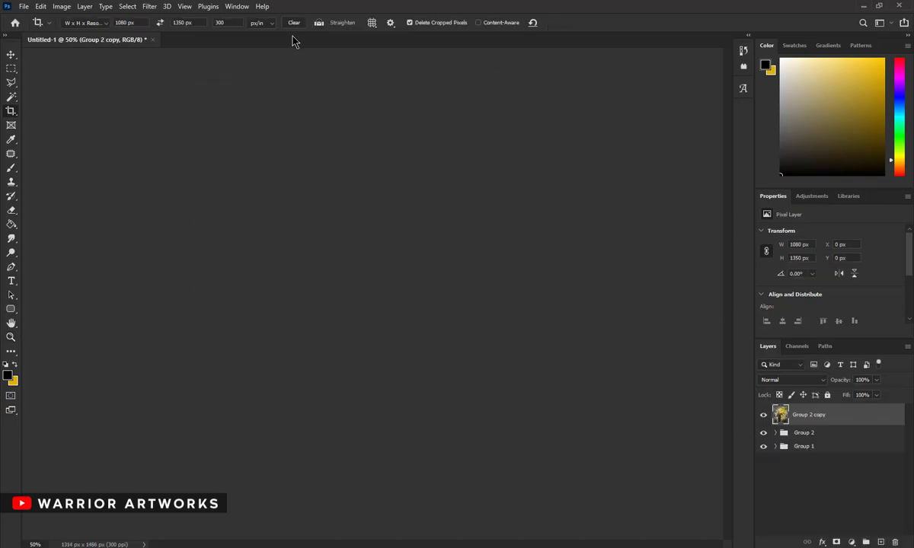
left_click(149, 6)
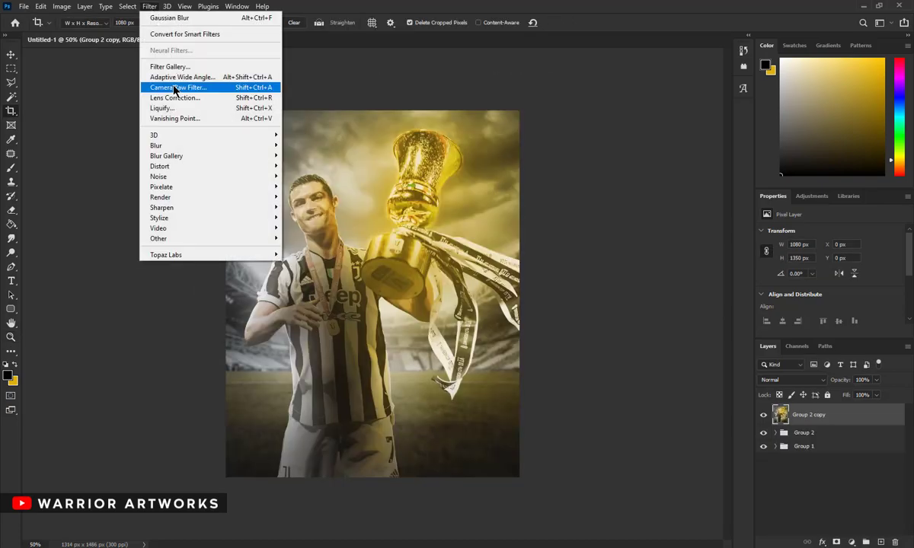
left_click(174, 87)
left_click(575, 183)
left_click_drag(613, 226, 620, 226)
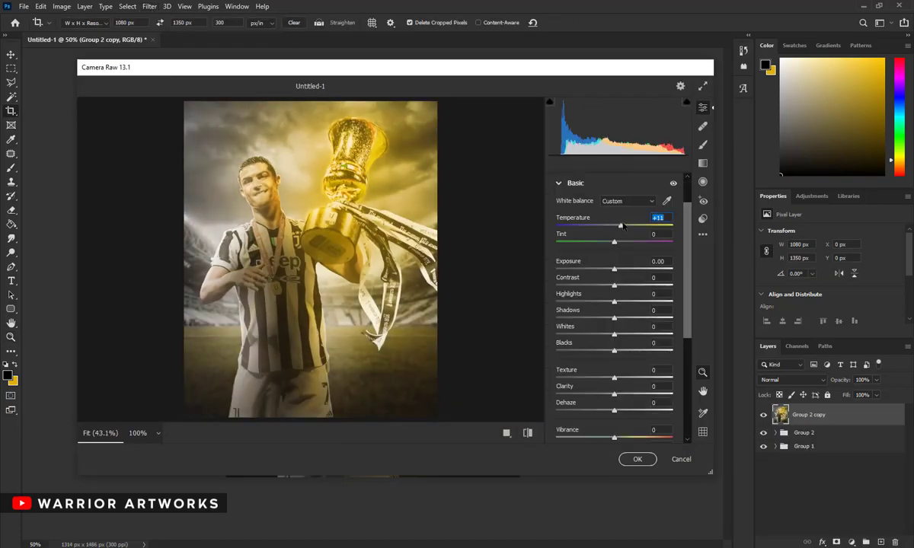
key("Tab")
key("Tab")
Set Basic tones: exposure -0.25, contrast +10, highlights +50, shadows -20, clarity +20
type("-0.25")
key("Tab")
type("10")
key("Tab")
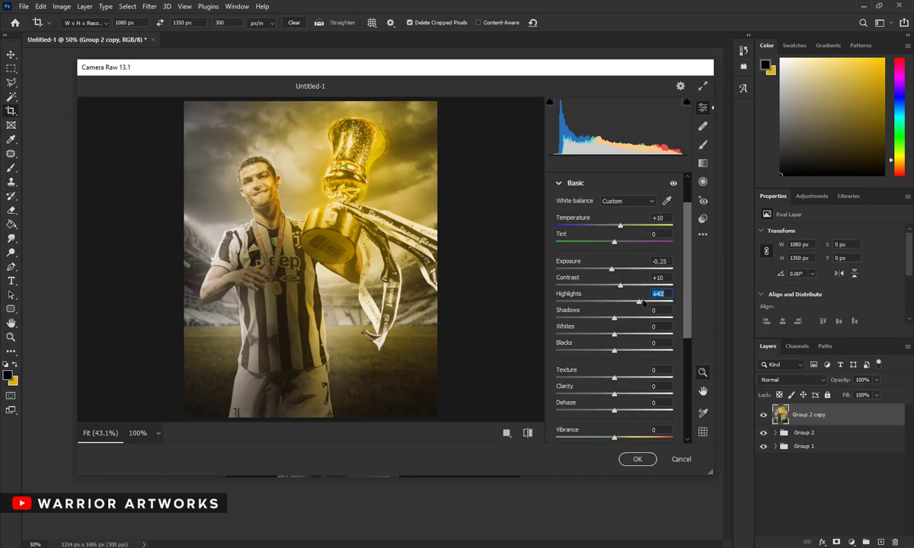
type("10050")
key("Tab")
type("-20")
key("Tab")
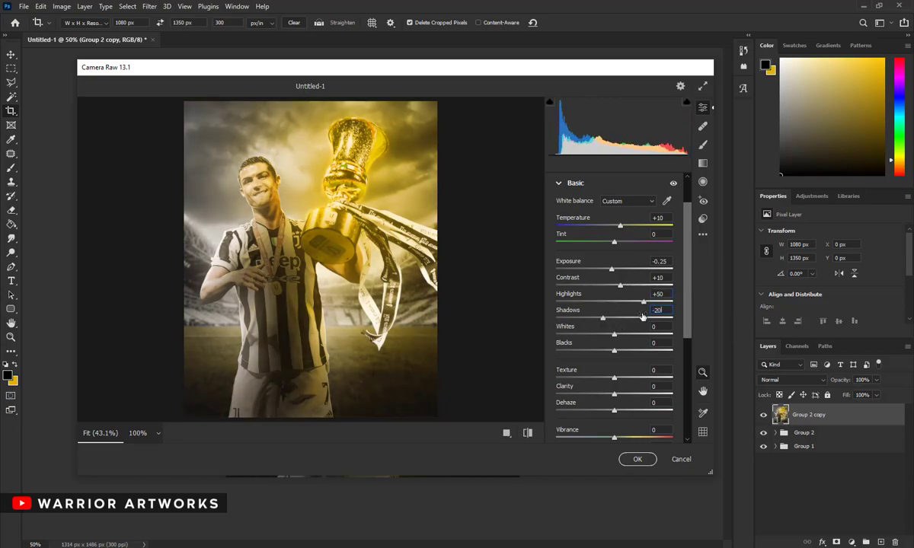
type("9015")
type("-")
type("0")
key("Tab")
type("20")
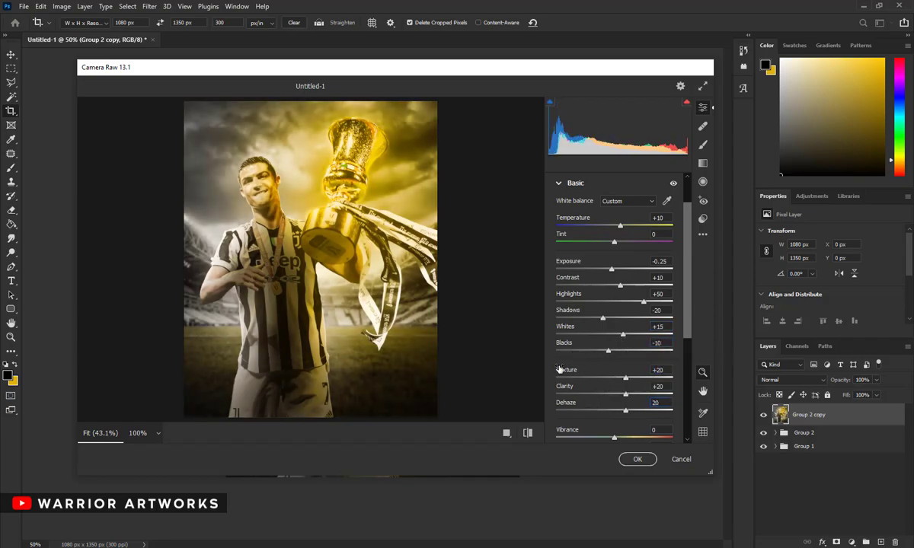
key("Tab")
key("Up")
key("Up")
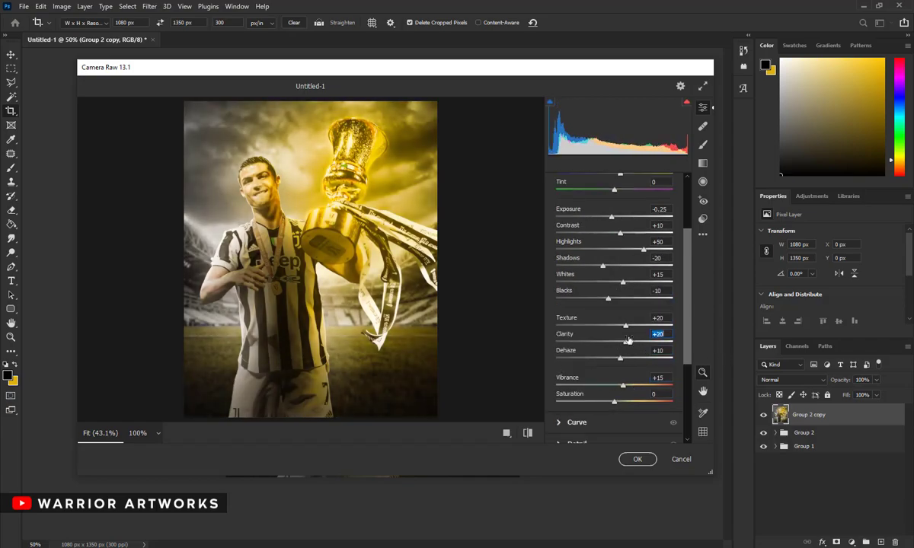
Set Detail sharpening to 30, add a slight vignette, and apply the Camera Raw grade
scroll(629, 402, "down", 2)
left_click(576, 393)
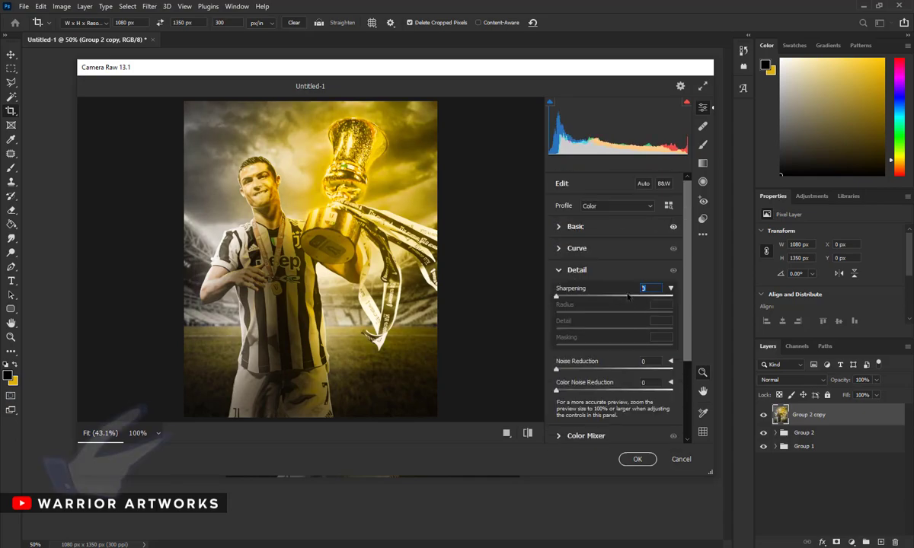
type("30")
left_click(577, 269)
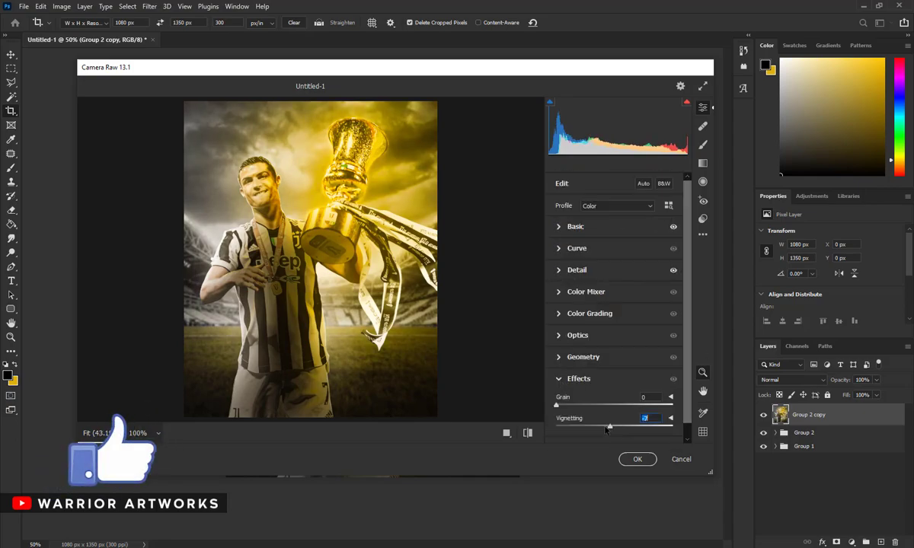
type("0")
left_click(637, 458)
Convert Group 2 copy to a smart object and apply Camera Raw as a smart filter
right_click(808, 415)
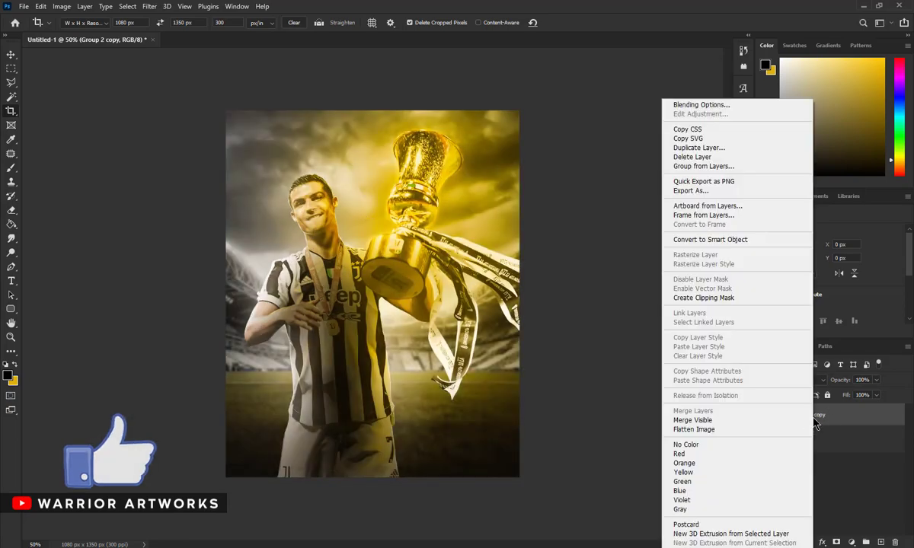
left_click(700, 178)
left_click(149, 6)
left_click(179, 88)
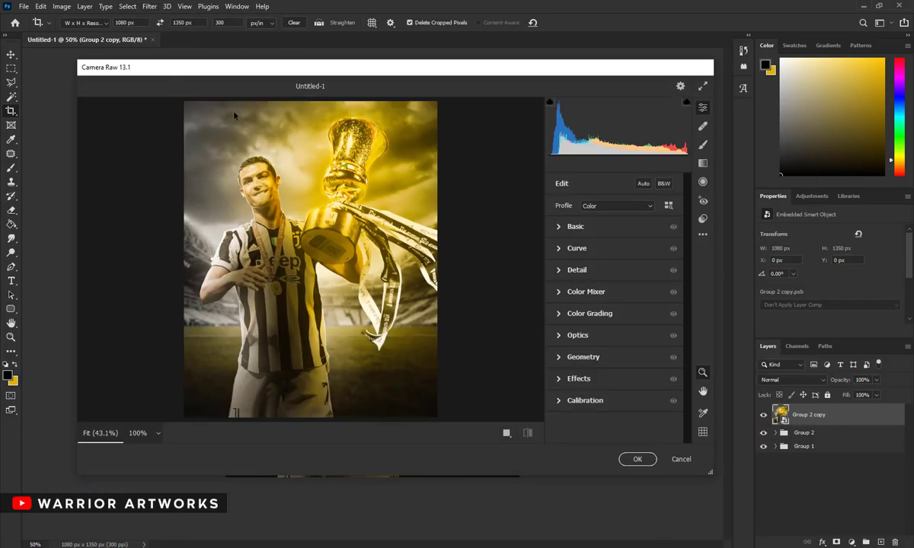
left_click(702, 219)
left_click(637, 458)
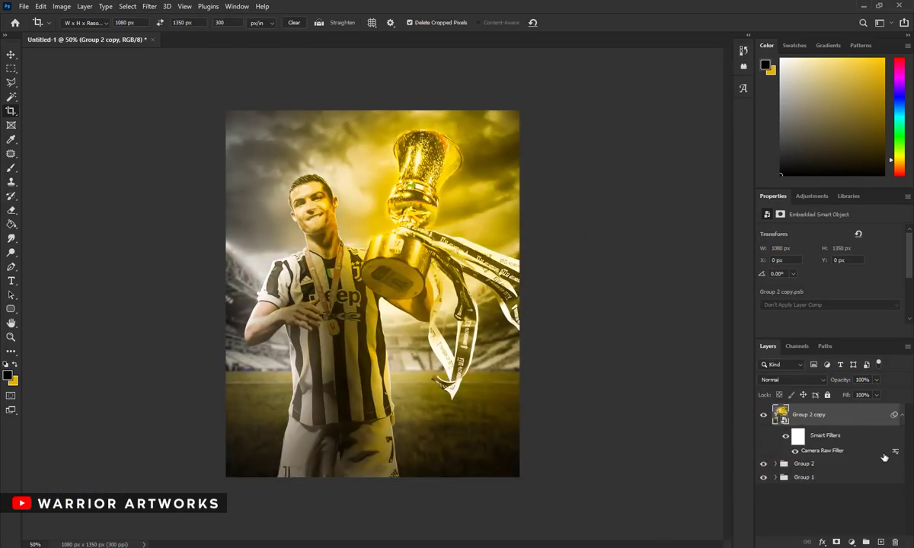
double_click(894, 451)
key("Return")
Nest the filtered layer in a new smart object, test a duplicate, then delete it
key("m")
right_click(852, 415)
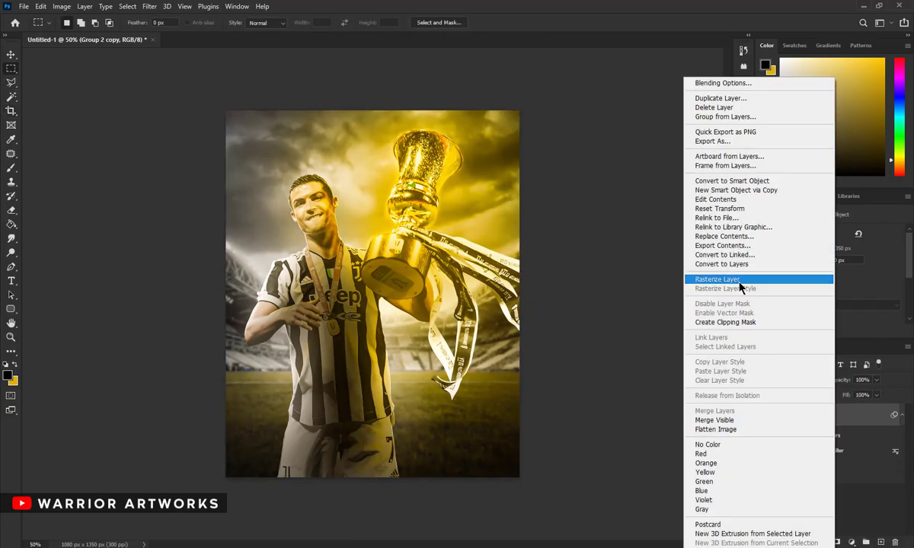
left_click(693, 229)
key("ctrl+j")
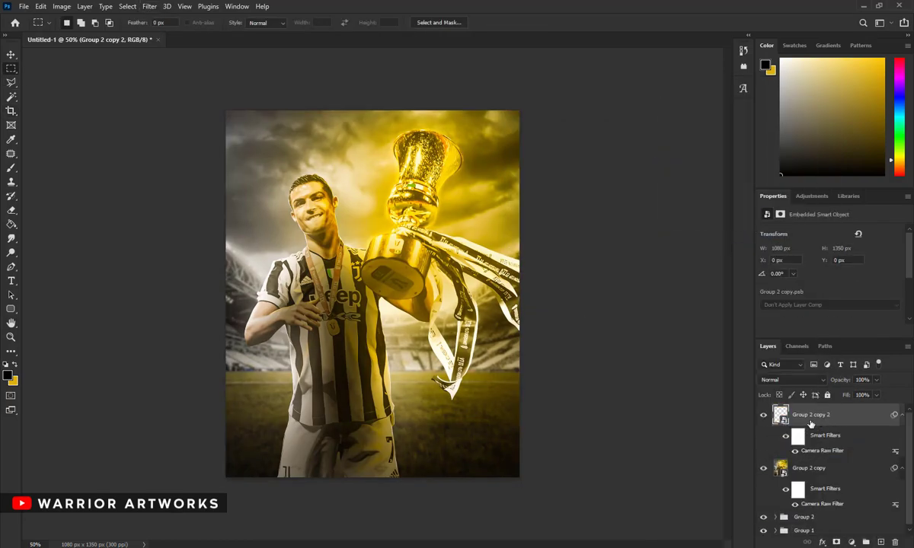
right_click(859, 418)
right_click(788, 452)
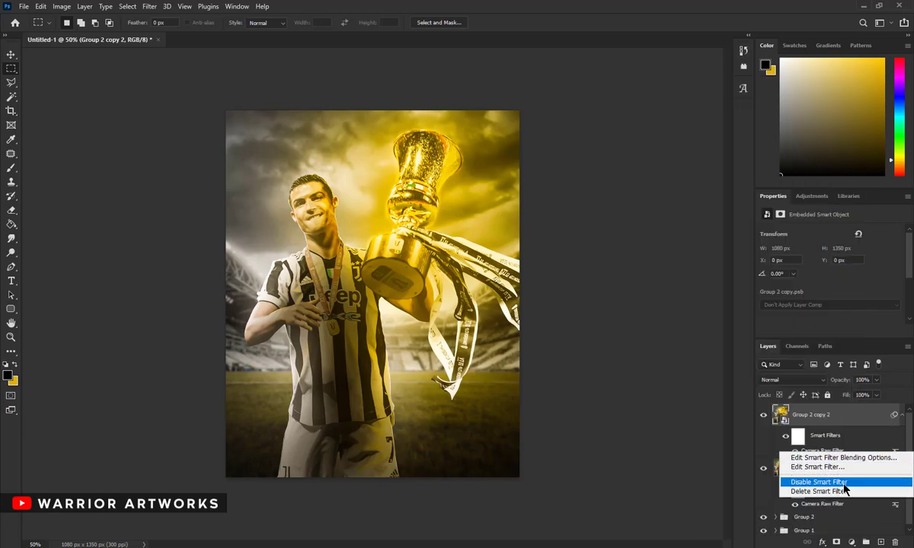
left_click(811, 493)
key("Delete")
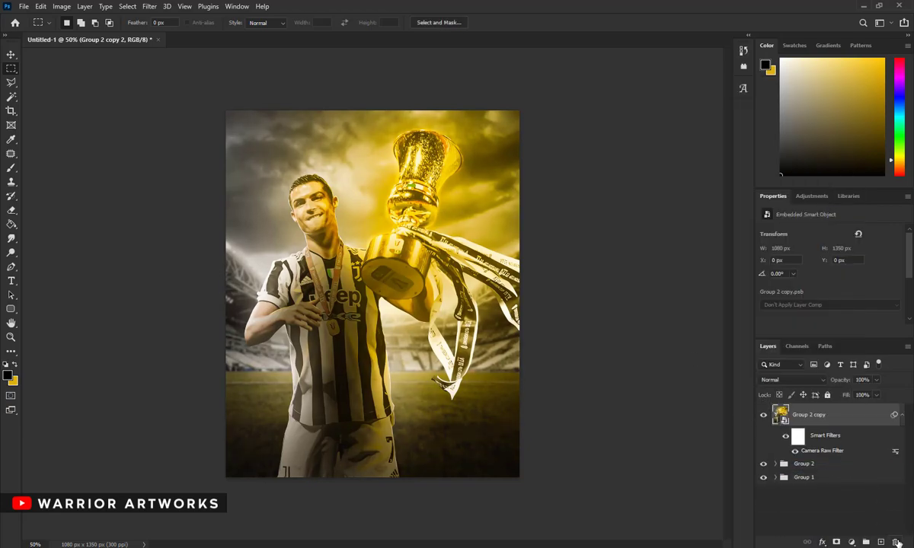
Rasterize Group 2 copy and apply a warm yellow Camera Raw preset
right_click(805, 415)
left_click(685, 277)
left_click(149, 7)
left_click(177, 87)
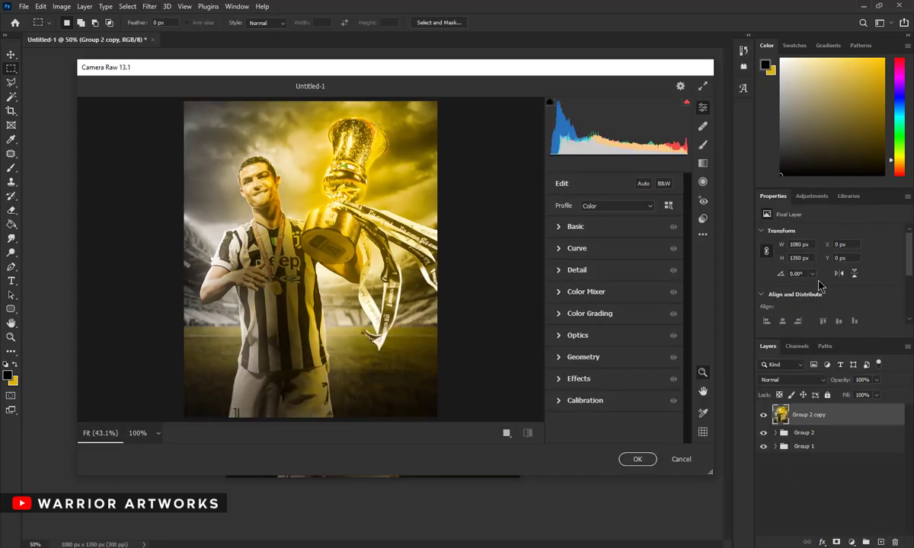
left_click(702, 219)
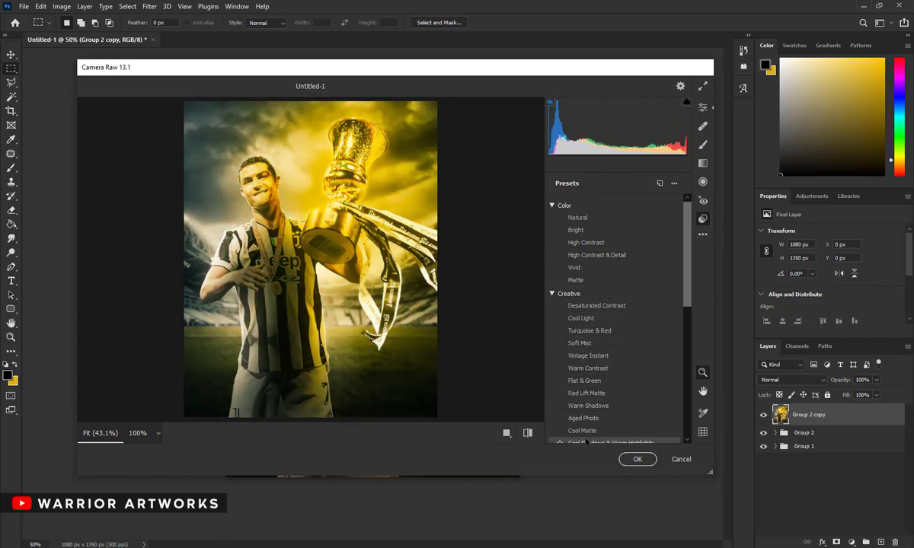
scroll(585, 438, "down", 2)
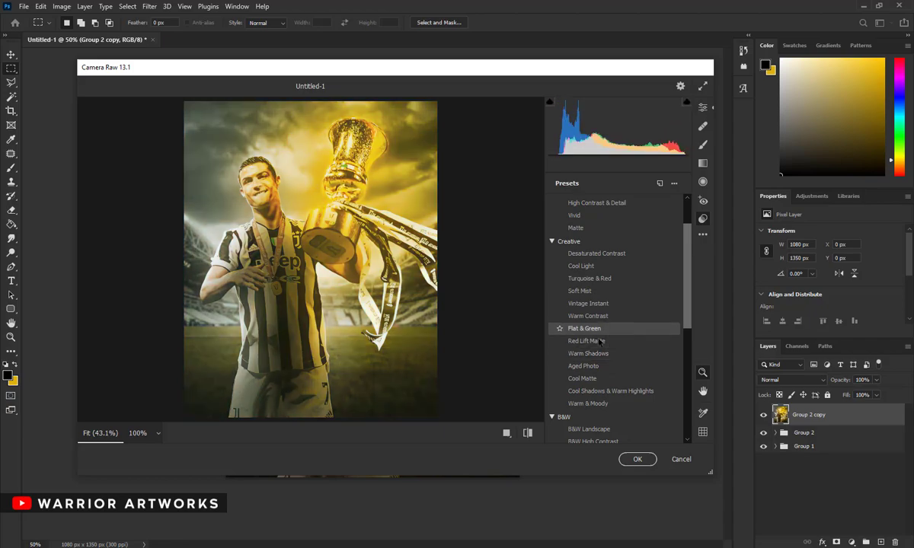
left_click(637, 459)
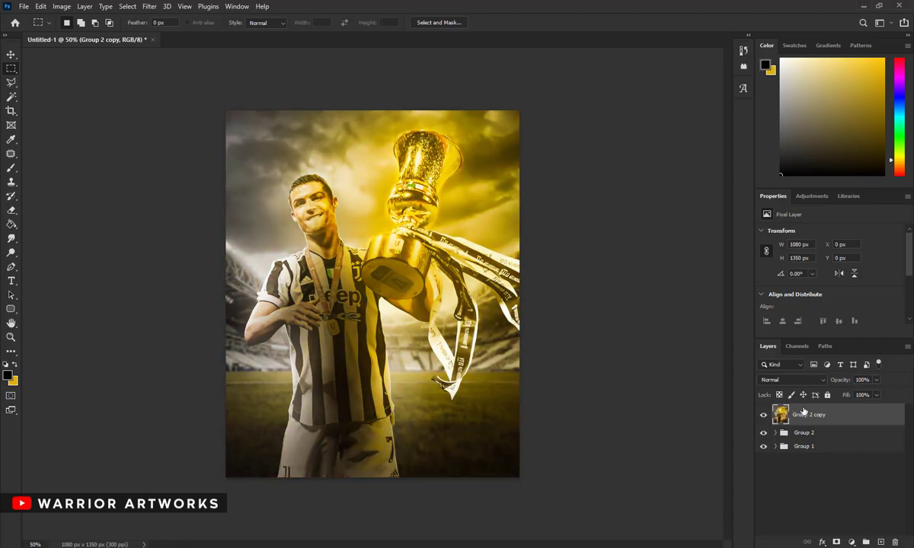
Reapply the golden preset as an editable Camera Raw smart filter and adjust its blending options
right_click(804, 413)
left_click(685, 190)
left_click(149, 6)
left_click(180, 91)
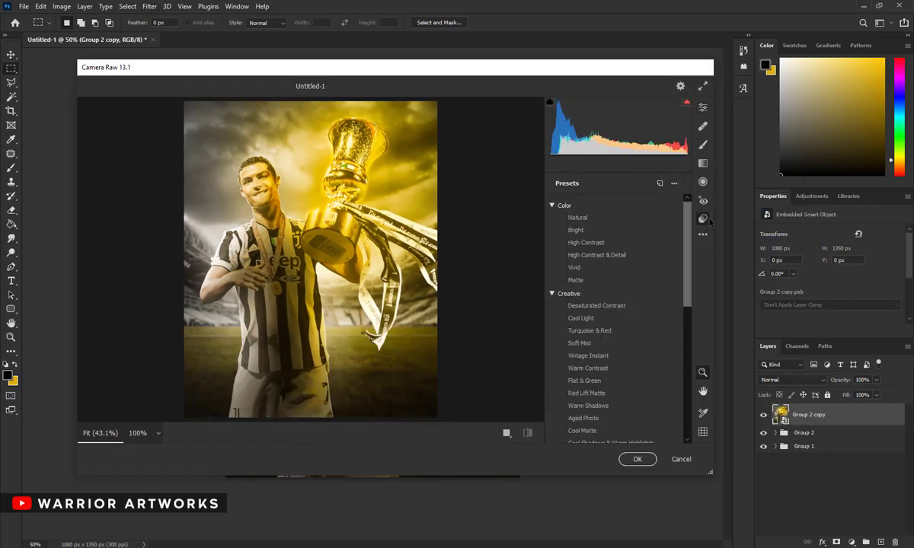
scroll(609, 320, "down", 5)
scroll(607, 244, "down", 2)
left_click(638, 459)
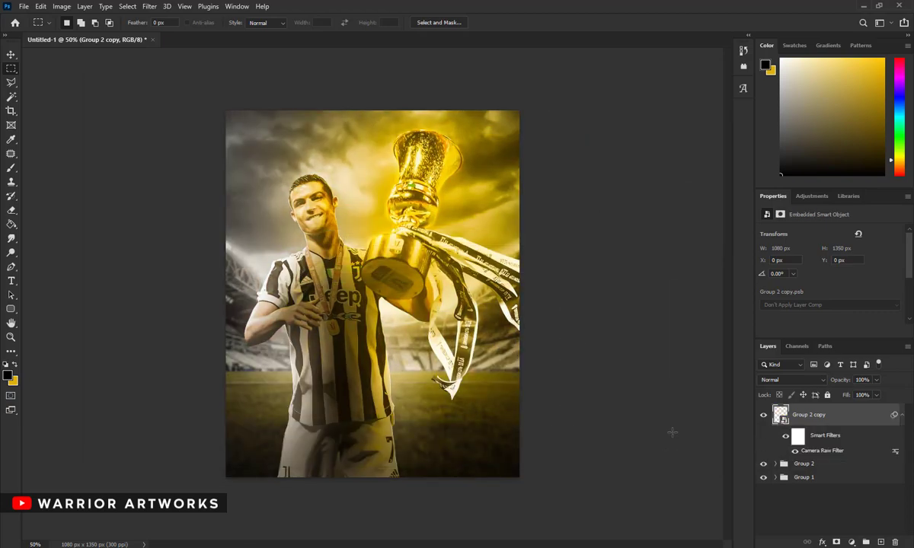
double_click(896, 451)
type("25")
left_click(640, 157)
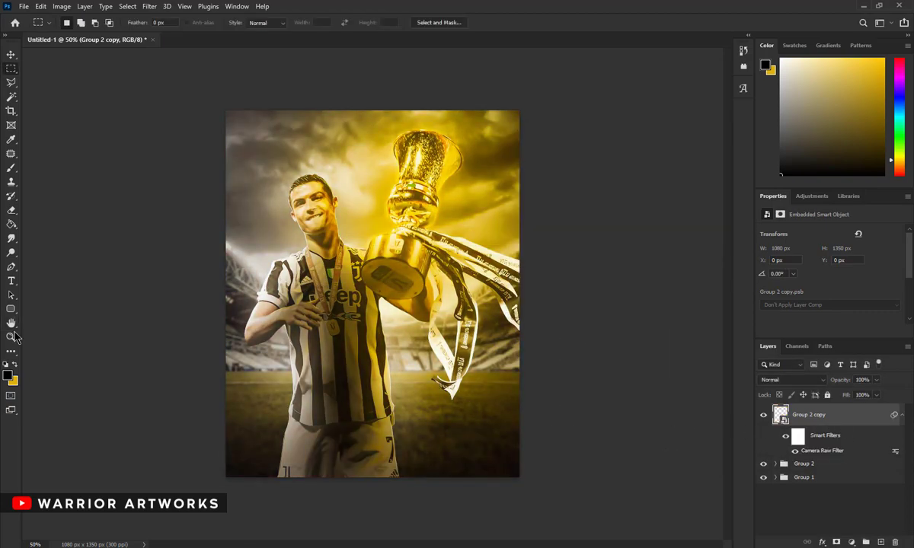